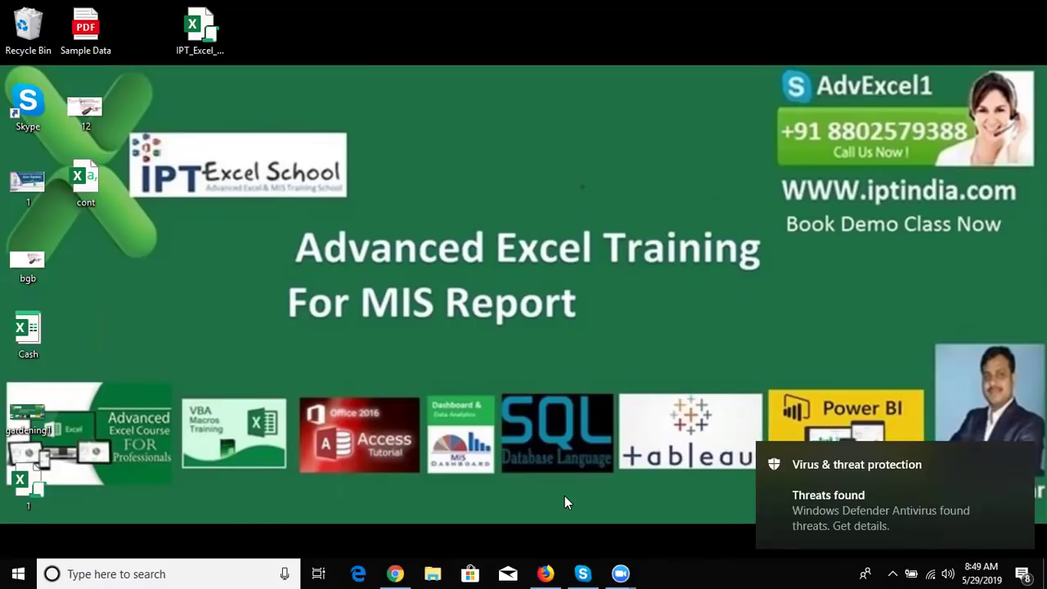
Step: Launch Excel from Windows 10 search by typing 'excel' and choosing the best match
key("super")
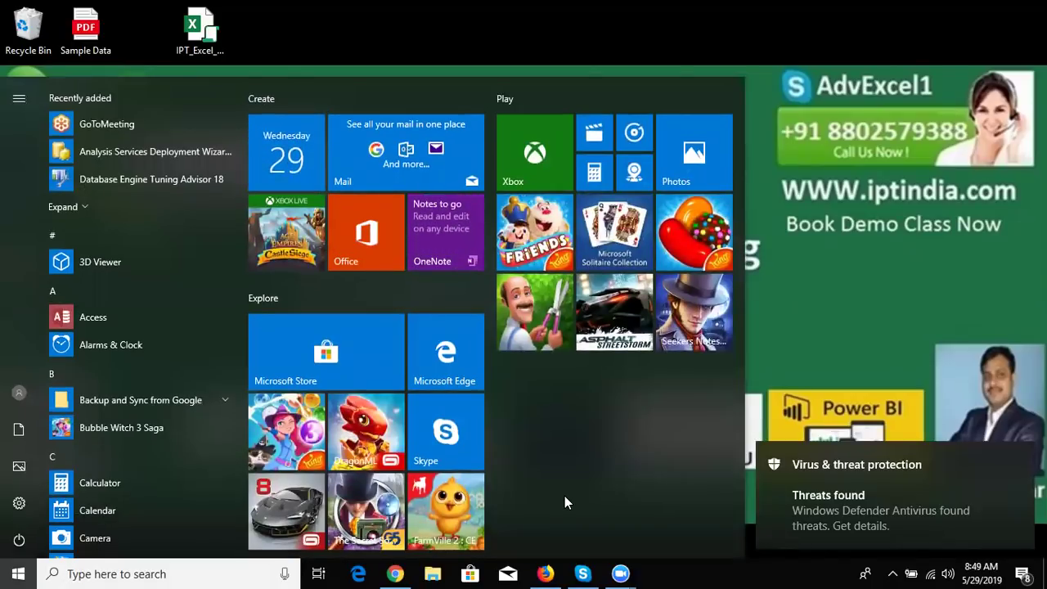
type("exce")
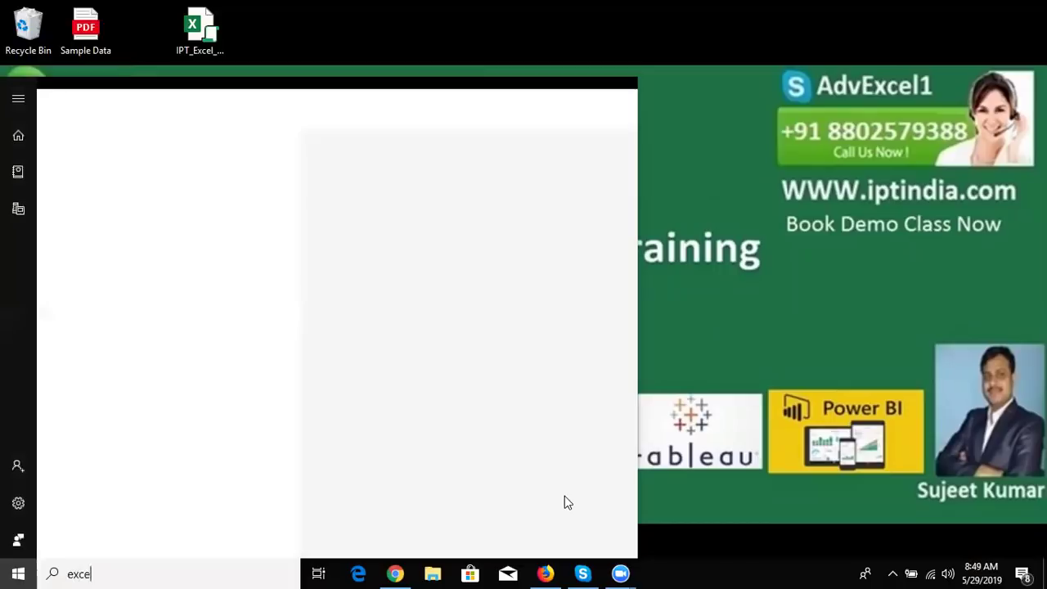
type("l")
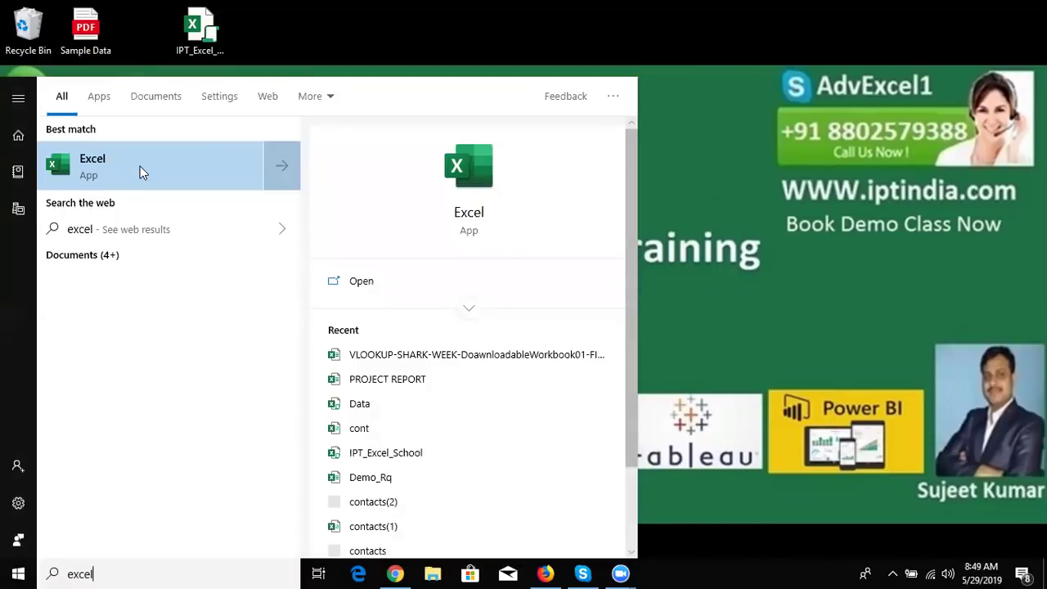
left_click(140, 166)
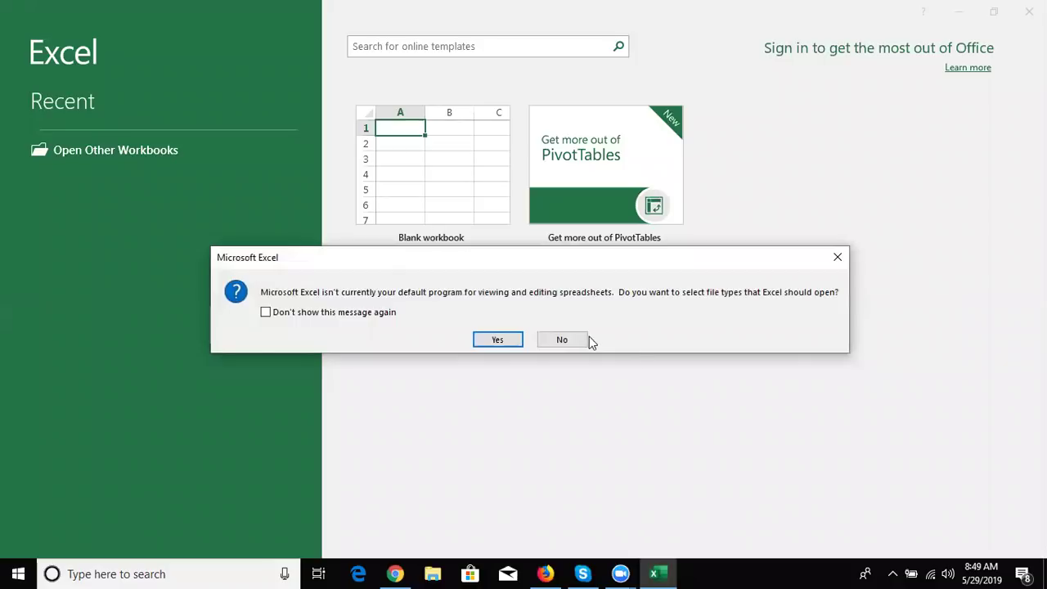
Step: Decline the default-program prompt, open the recent Data workbook, and copy Sheet1's A1:I14
left_click(575, 339)
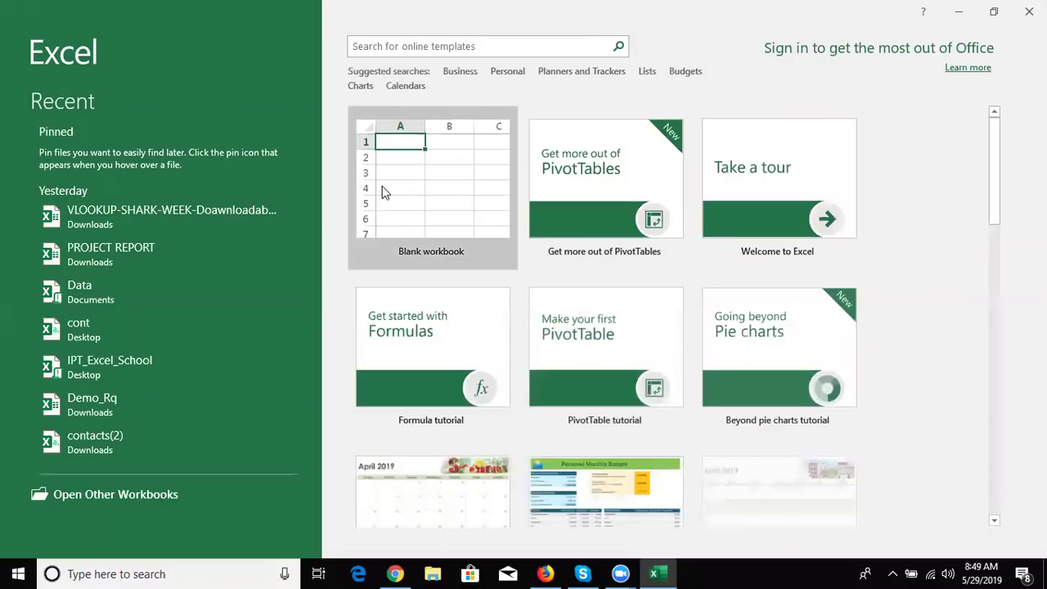
left_click(93, 303)
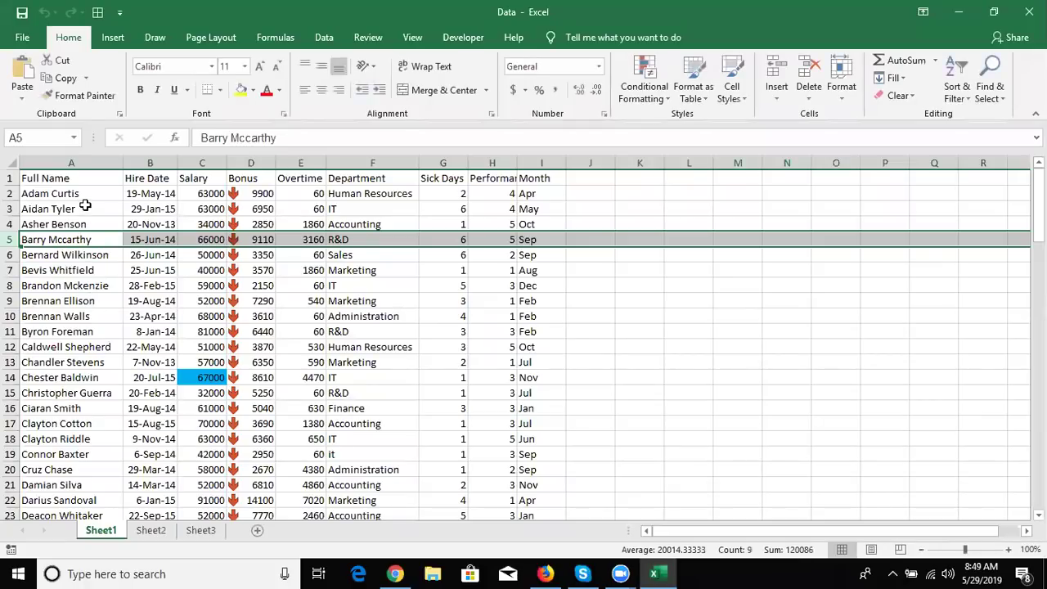
left_click(85, 208)
key("Up")
key("Up")
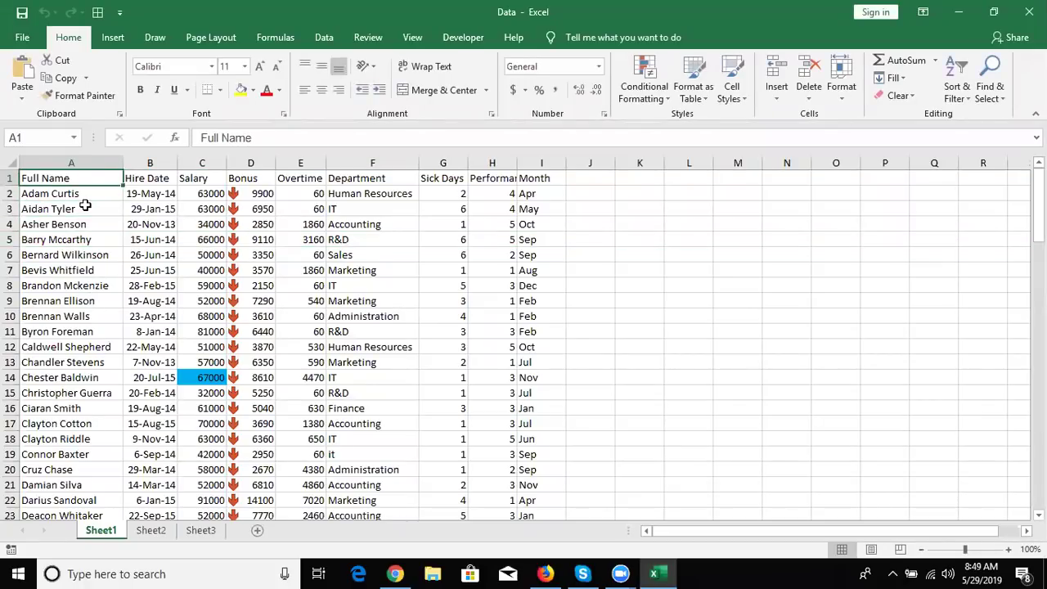
key("ctrl+Down")
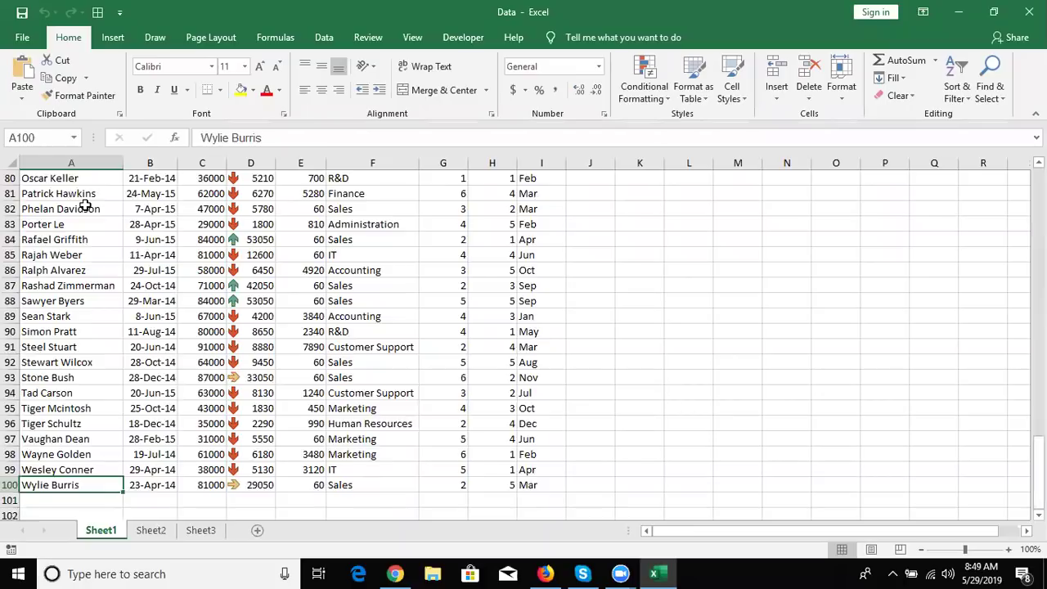
key("ctrl+Up")
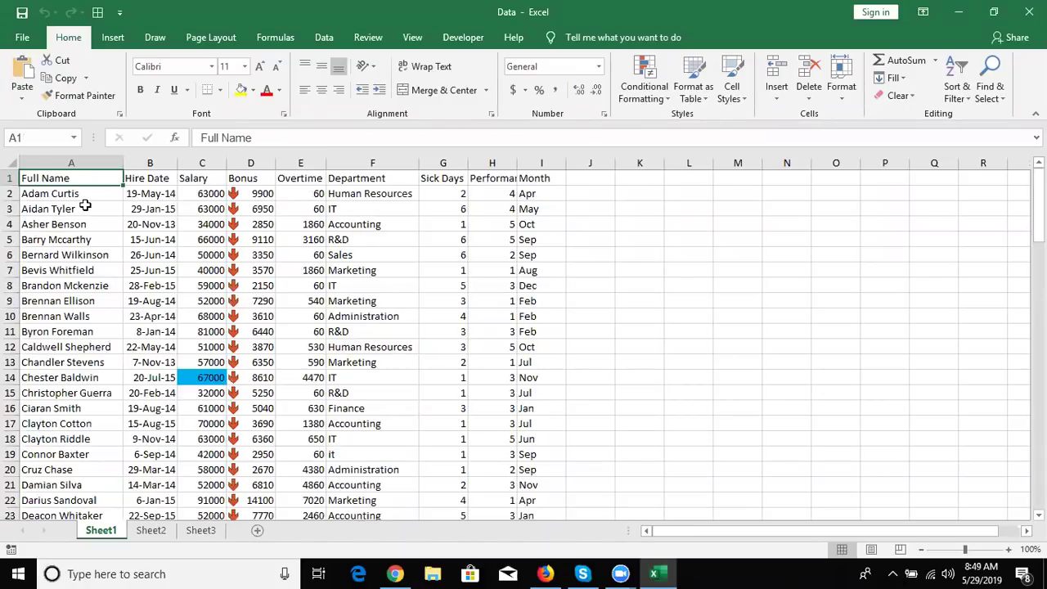
key("shift+Right")
key("shift+Right")
key("shift+Right")
key("shift+Right")
key("shift+Right")
key("shift+Right")
key("shift+Right")
key("shift+Right")
key("shift+Down")
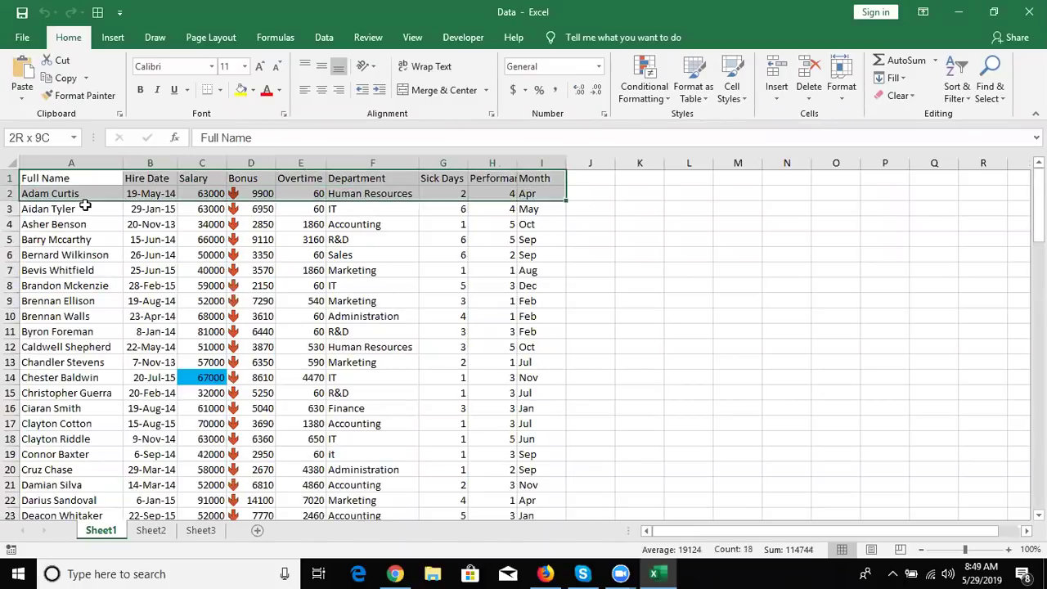
key("shift+Down")
key("shift+Down")
key("shift+Down")
key("shift+Down")
key("shift+Down")
key("shift+Down")
key("shift+Down")
key("shift+Down")
key("shift+Down")
key("shift+Down")
key("shift+Down")
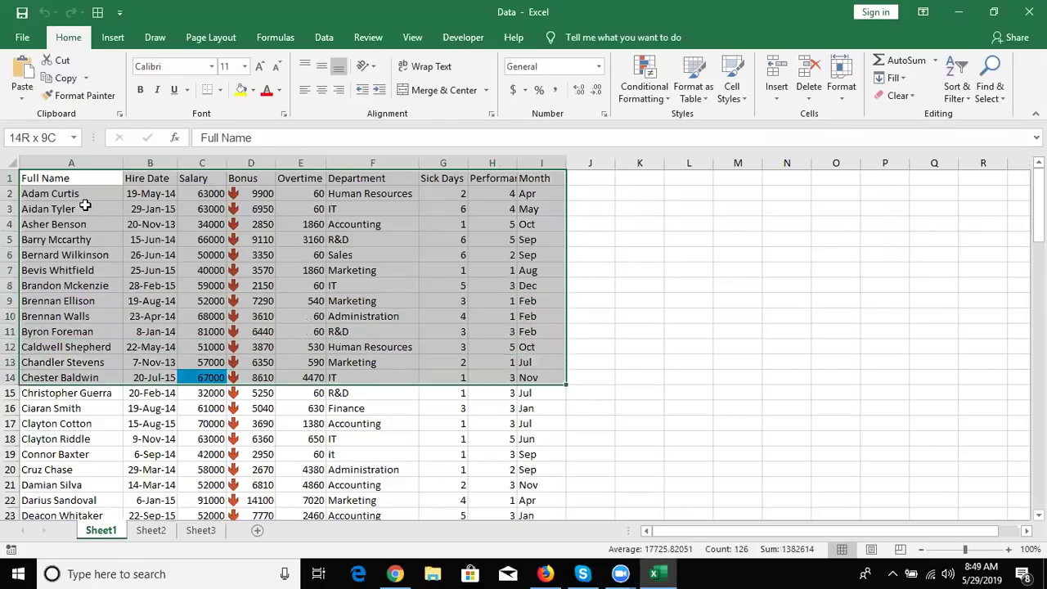
key("ctrl+c")
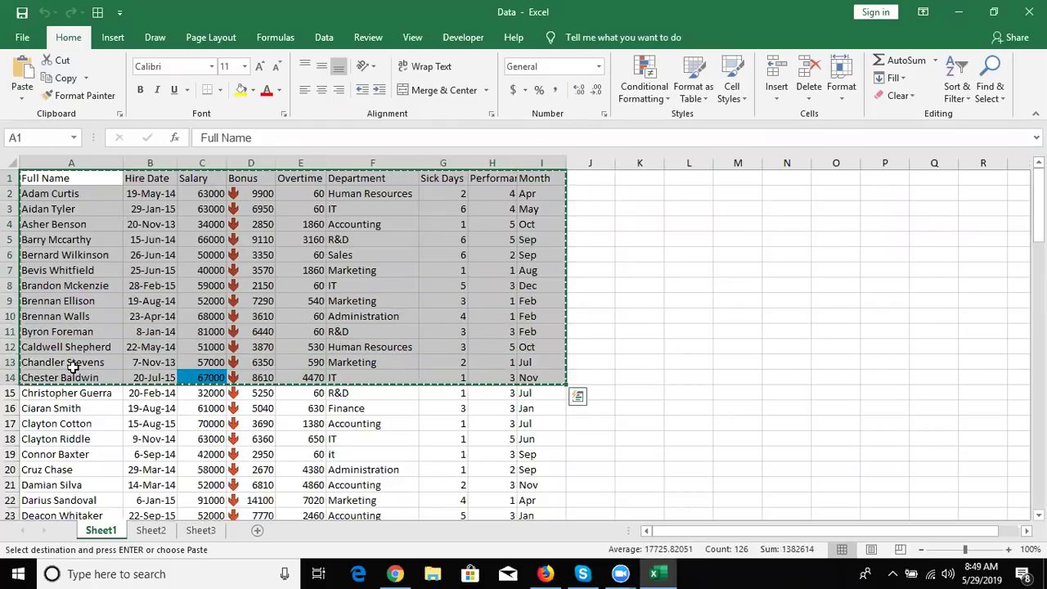
Step: Paste the copied employee rows at A1 on Sheet2
left_click(147, 528)
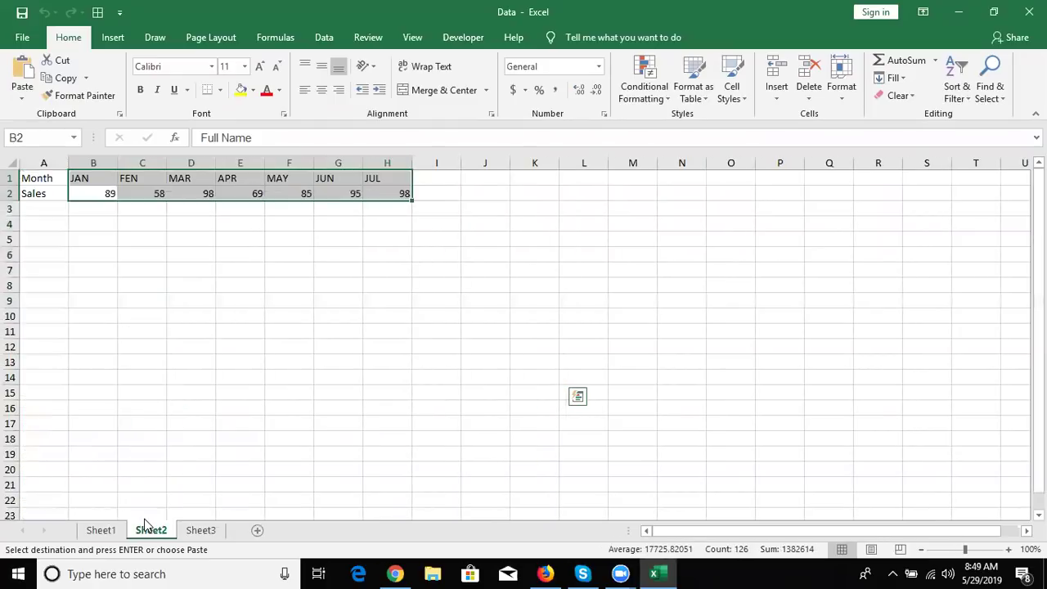
left_click(31, 177)
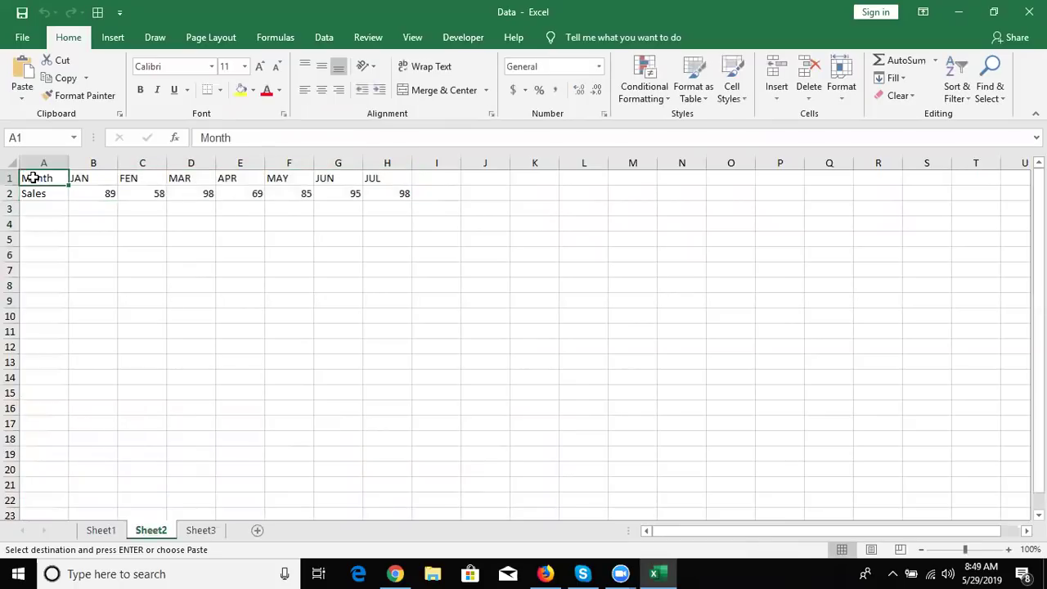
key("ctrl+v")
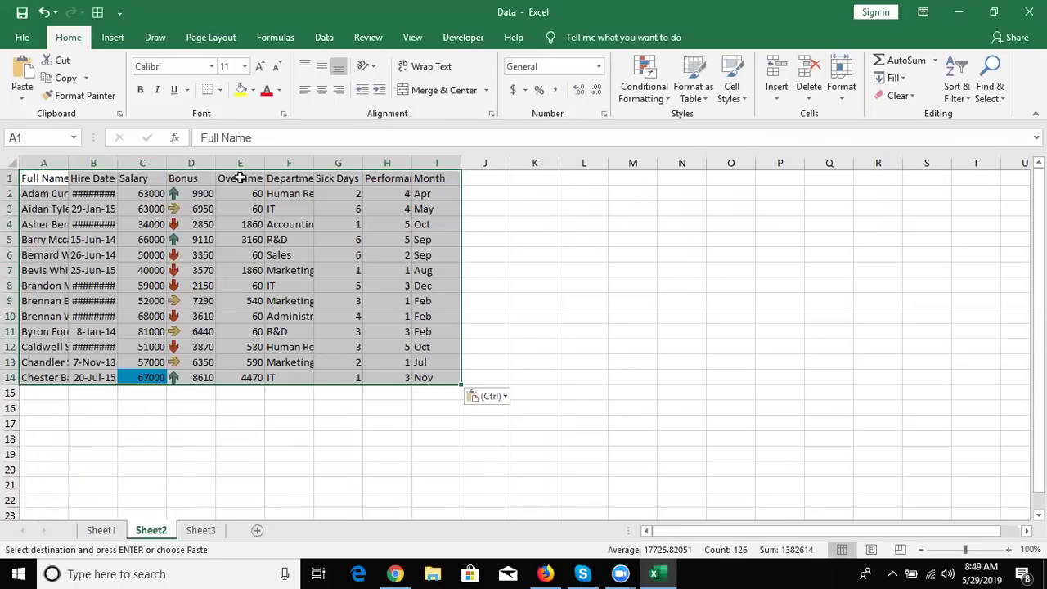
Step: Insert an 'ID' column before Overtime and fill it with numbers 2 through 14
left_click(240, 157)
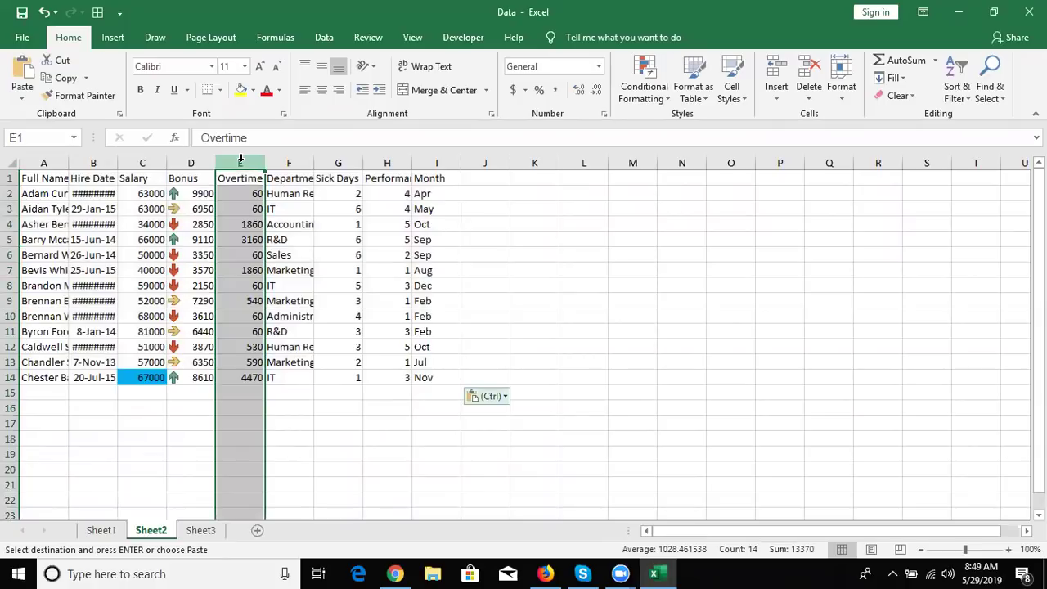
key("ctrl")
left_click(242, 164)
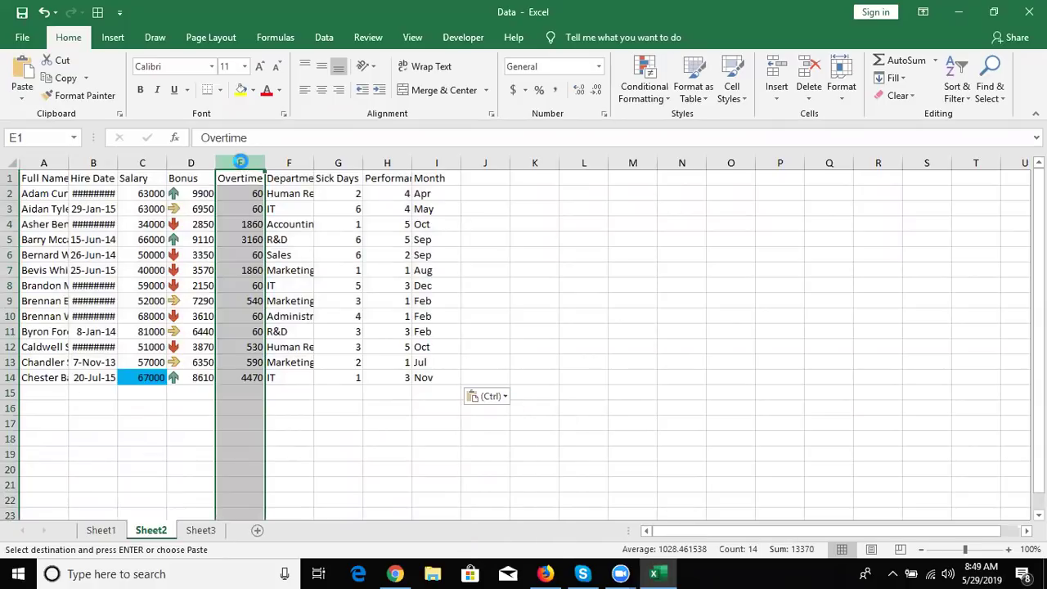
key("ctrl+shift+plus")
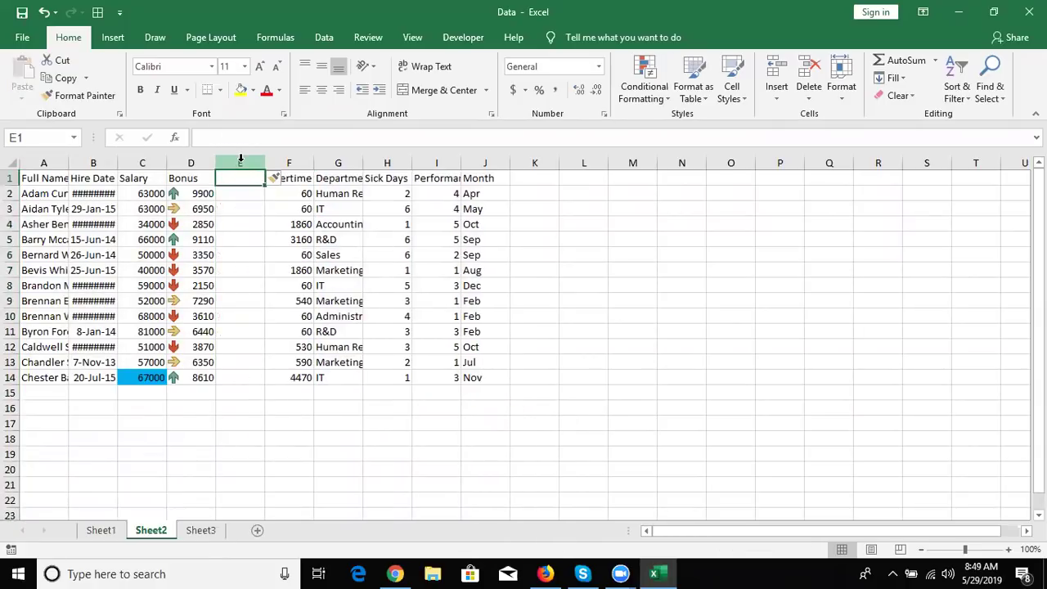
type("ID")
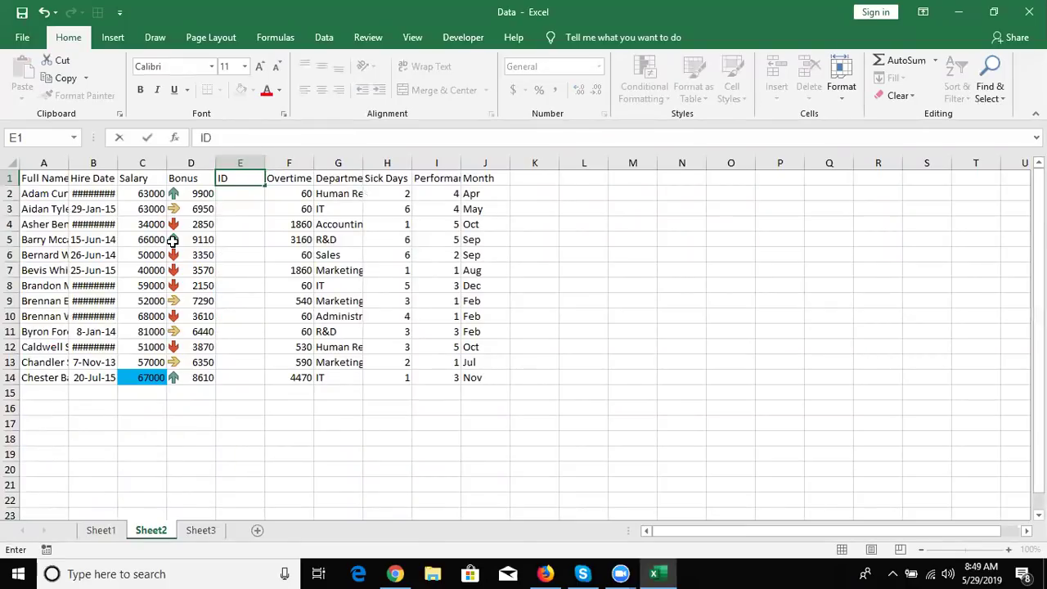
key("Return")
type("2")
key("Return")
type("3")
key("Return")
left_click_drag(240, 194, 239, 210)
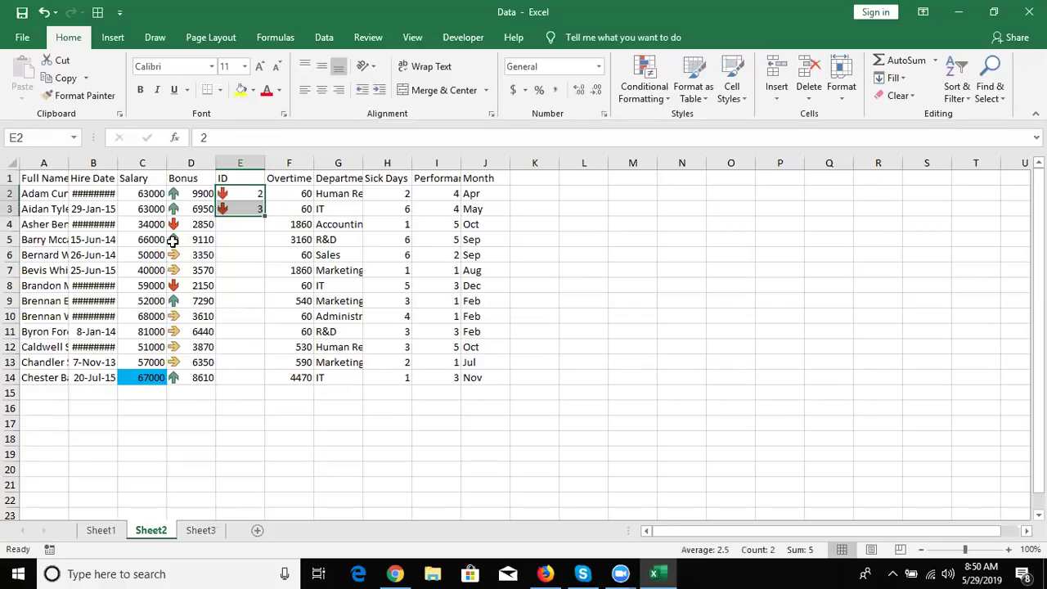
double_click(264, 214)
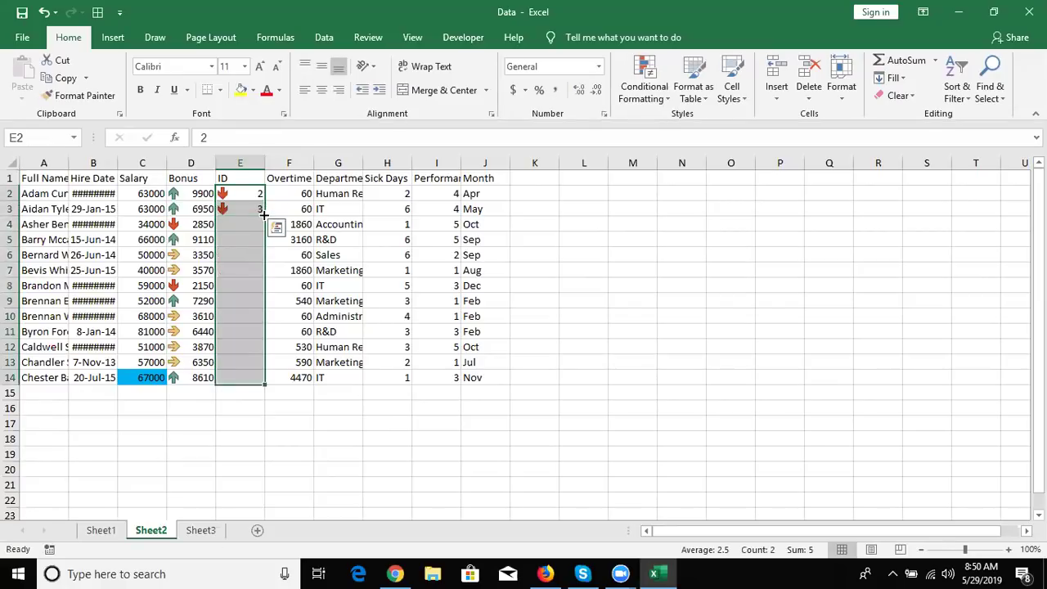
Step: Clear the conditional formatting rules from the entire sheet to remove the arrow icons
left_click(646, 92)
mouse_move(677, 305)
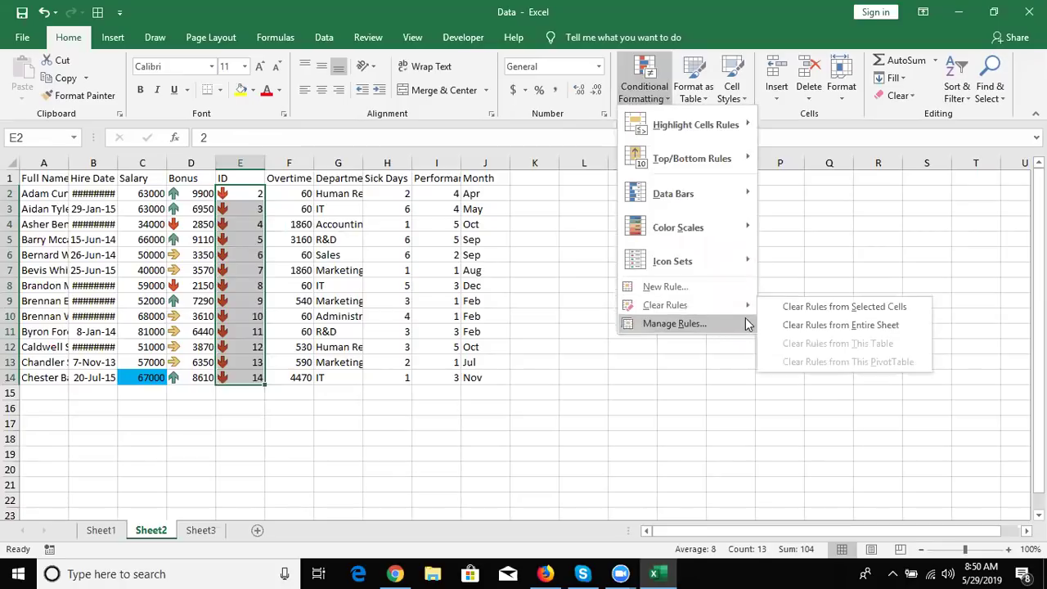
left_click(792, 325)
left_click(499, 246)
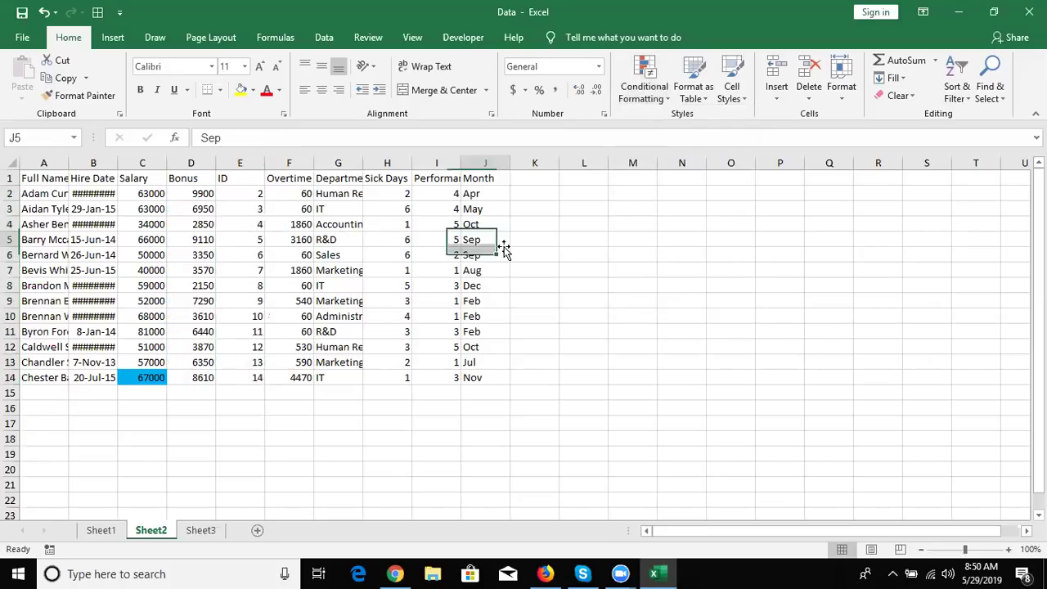
left_click(246, 162)
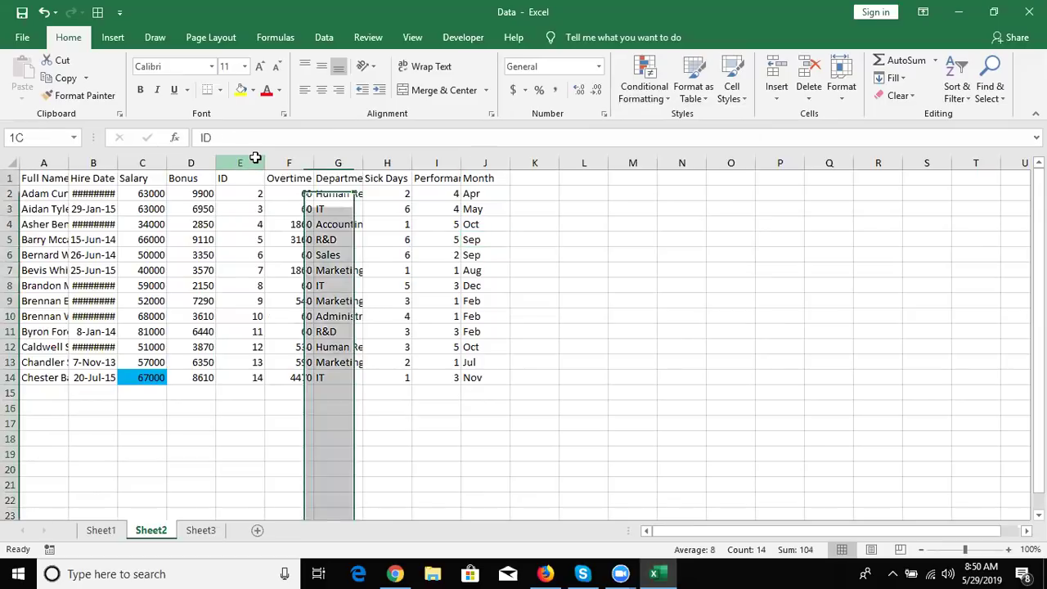
Step: Autofit the Hire Date column so dates show fully, then select the header row A1:I1
left_click(27, 161)
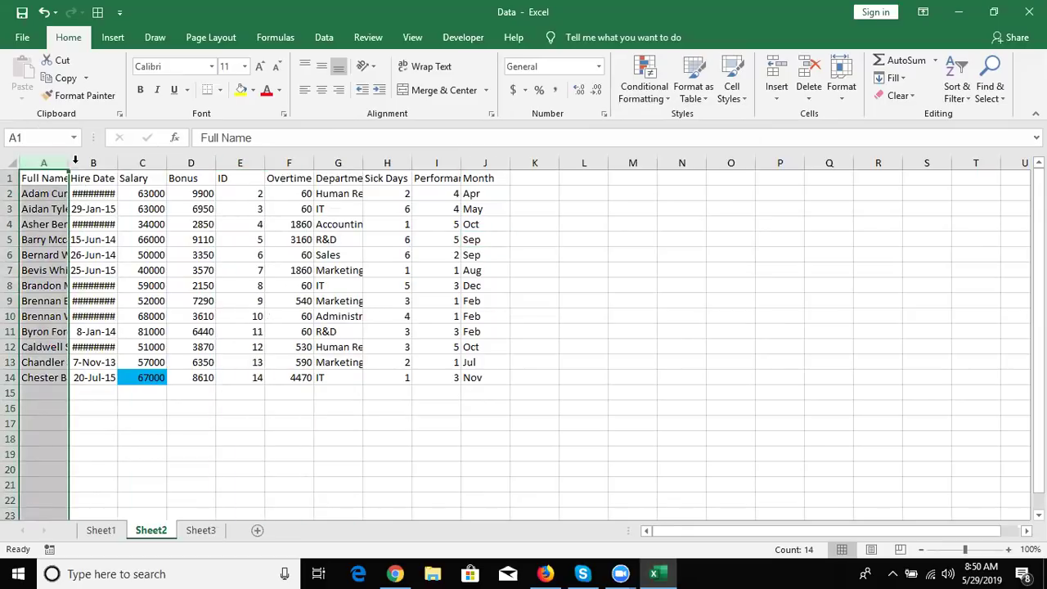
double_click(119, 165)
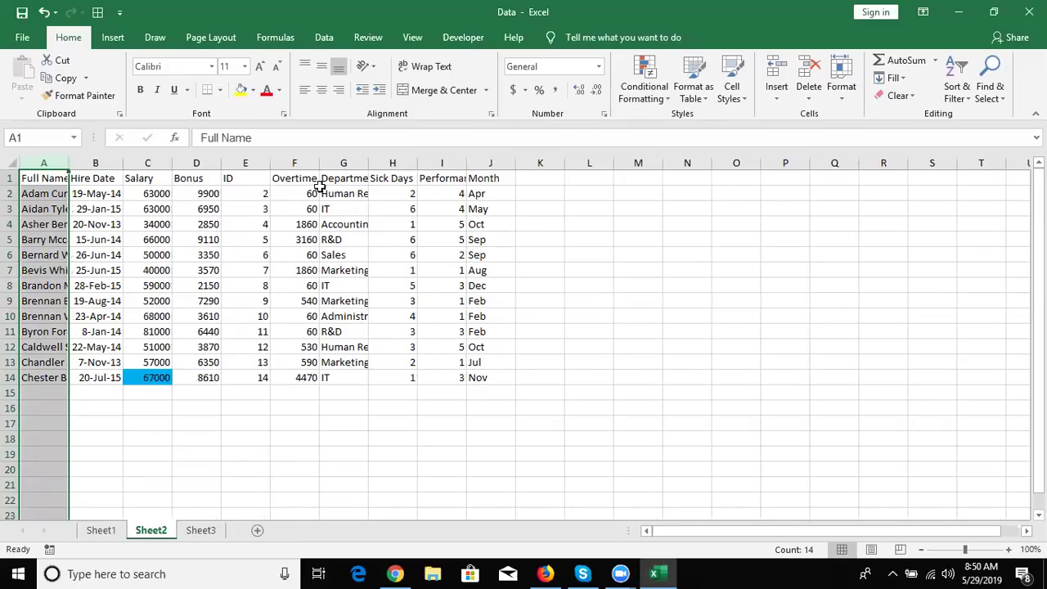
left_click(297, 164)
left_click(532, 163, "shift")
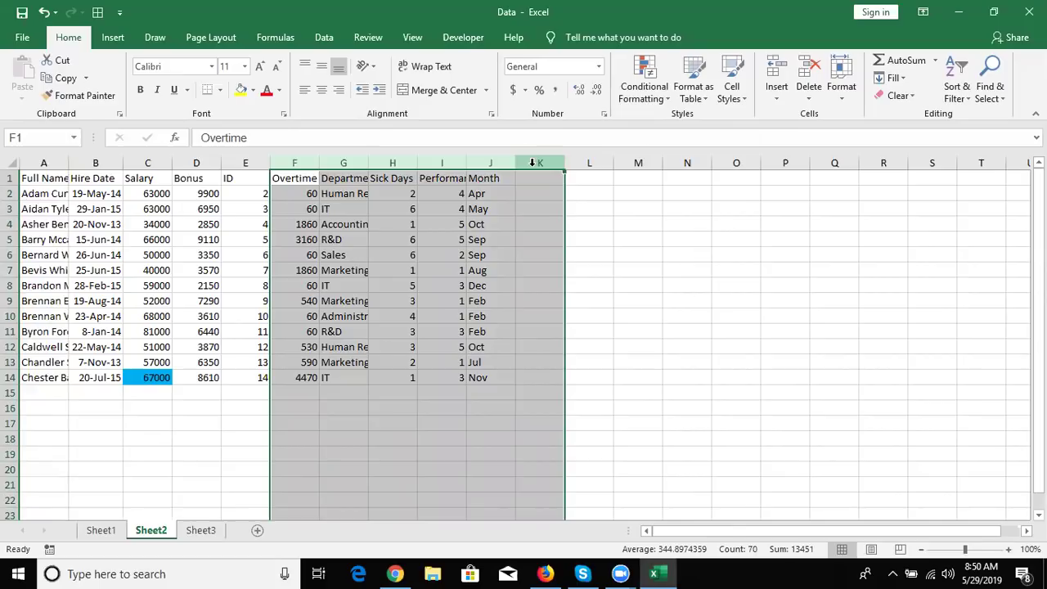
left_click(247, 269)
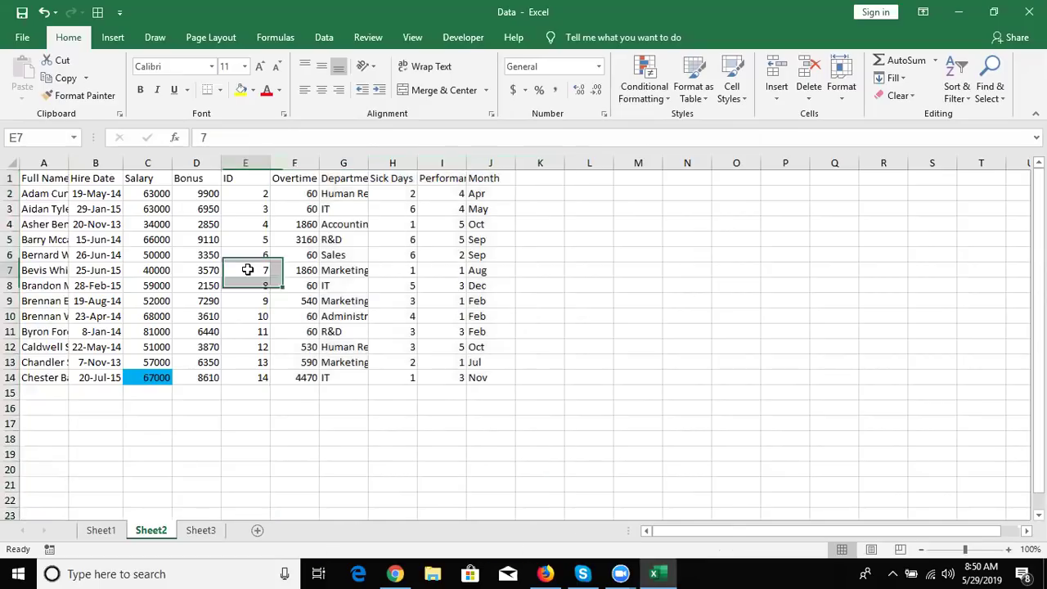
left_click(35, 163)
left_click_drag(36, 177, 428, 167)
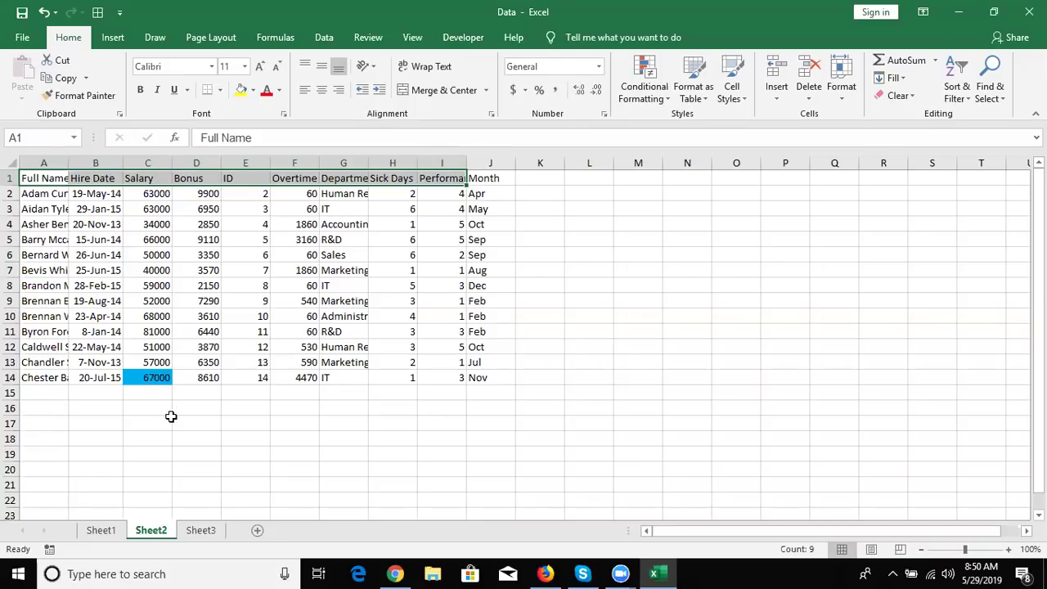
Step: Label C17 'ID' and D17 'Salary', and enter 5 in C18 as the lookup ID
left_click(169, 421)
key("shift+Up")
type("ID")
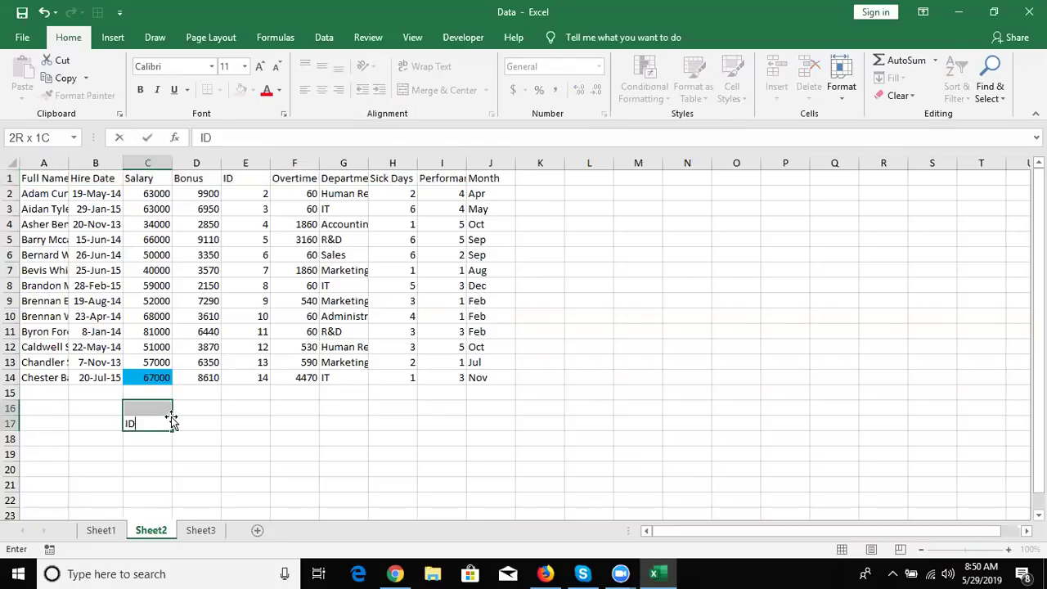
key("Right")
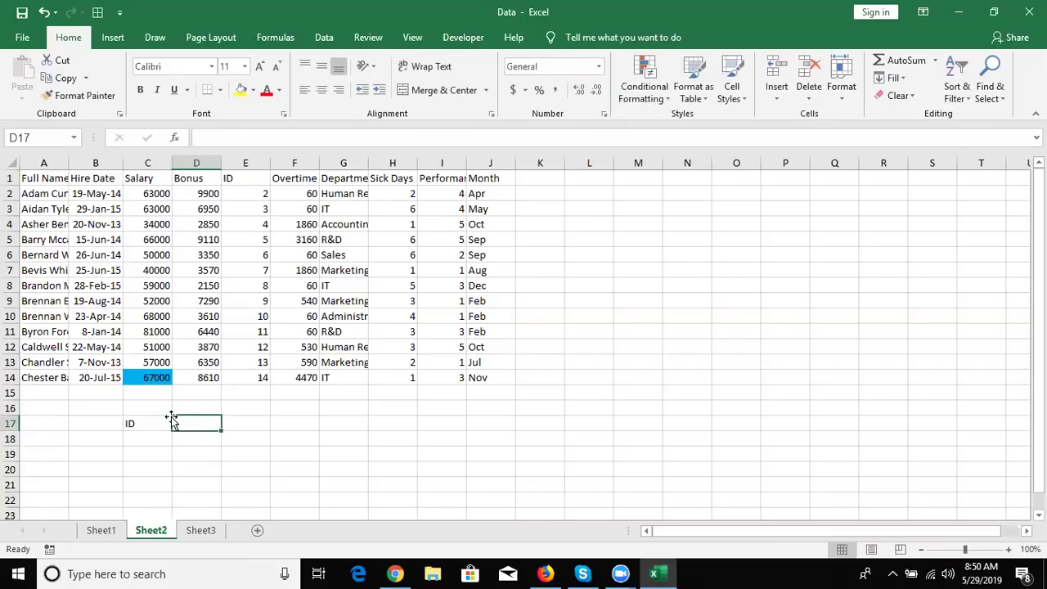
type("M")
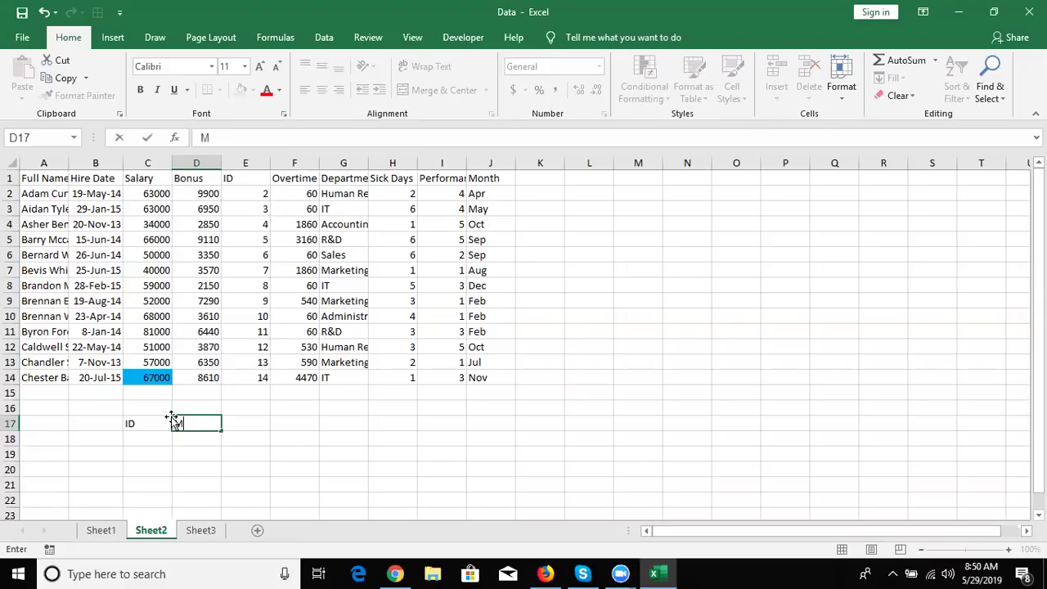
key("Escape")
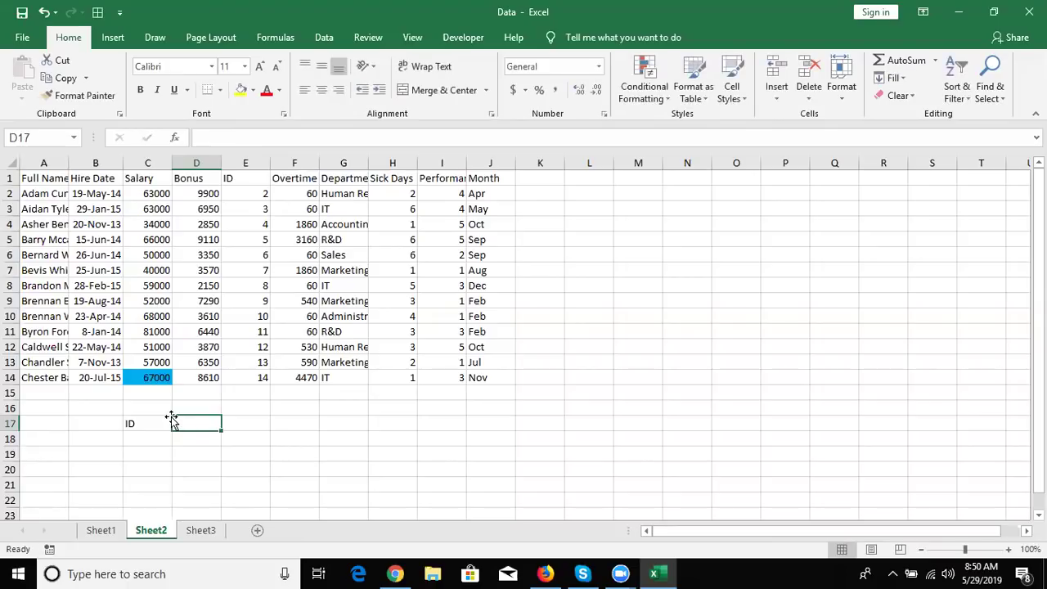
type("Salary")
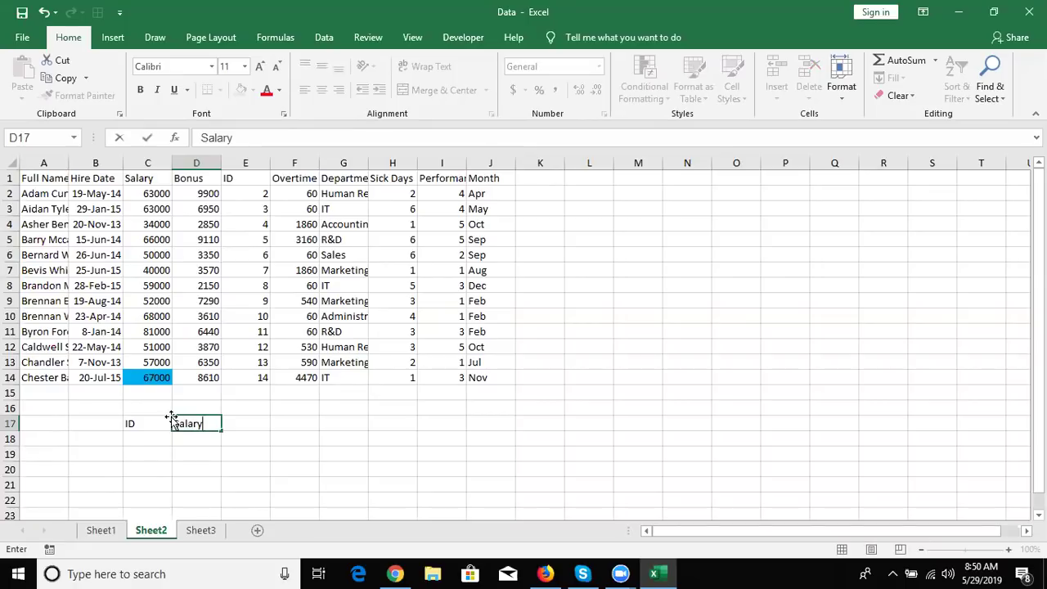
key("Return")
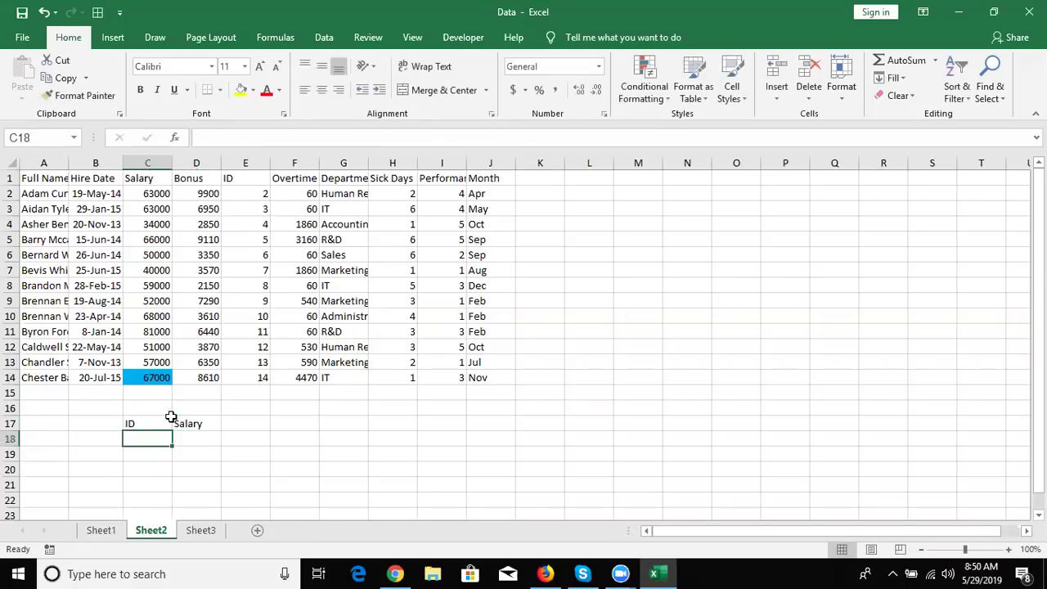
type("5")
key("Return")
Step: Enter =MATCH(C18,E1:E14,0) in C19, returning position 5
type("=")
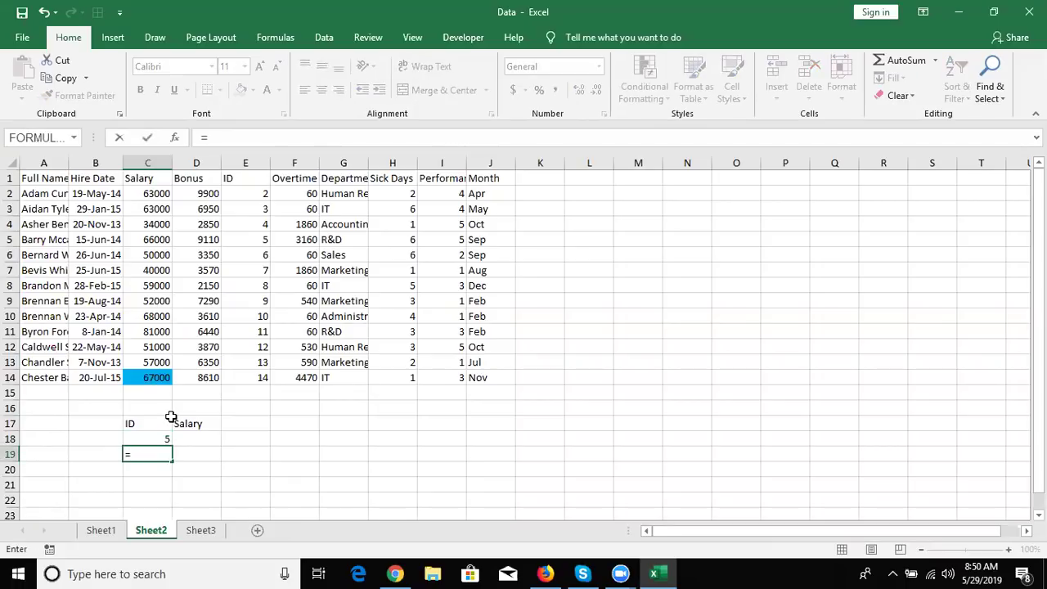
type("mat")
key("Tab")
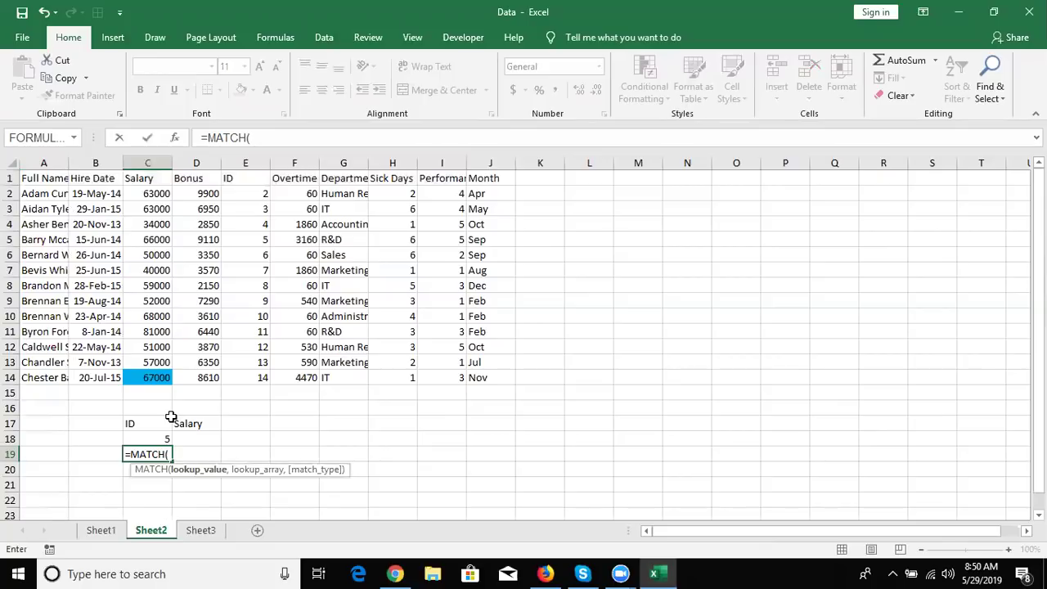
key("Up")
type(",")
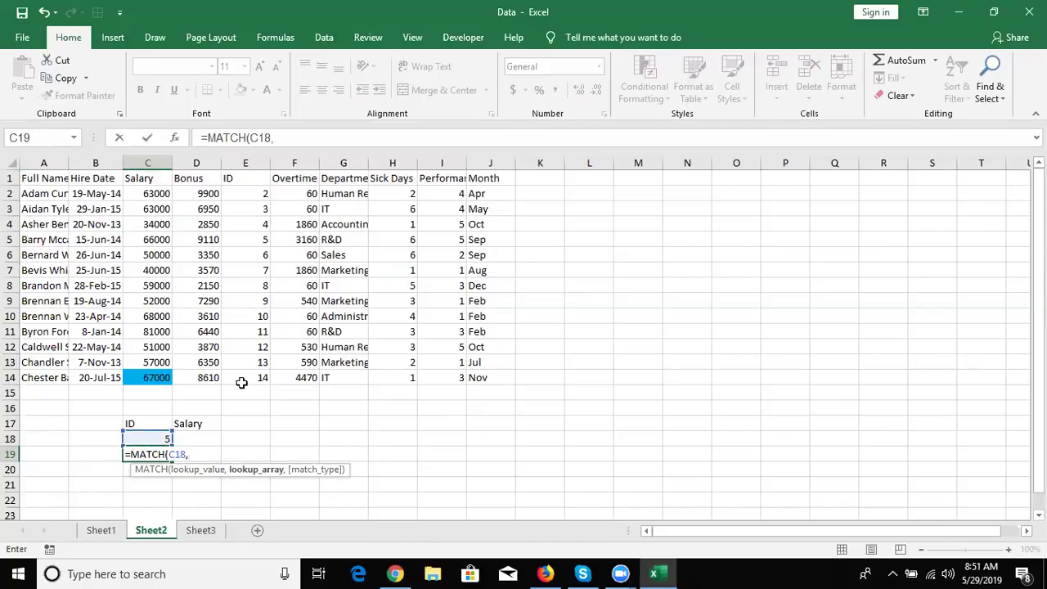
left_click_drag(262, 377, 246, 178)
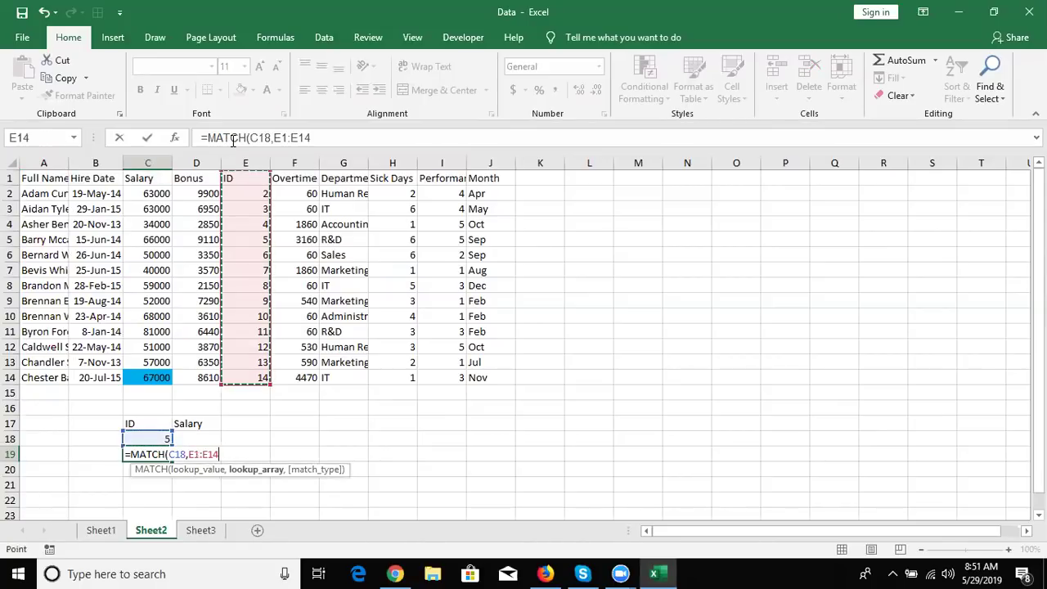
type(",0)")
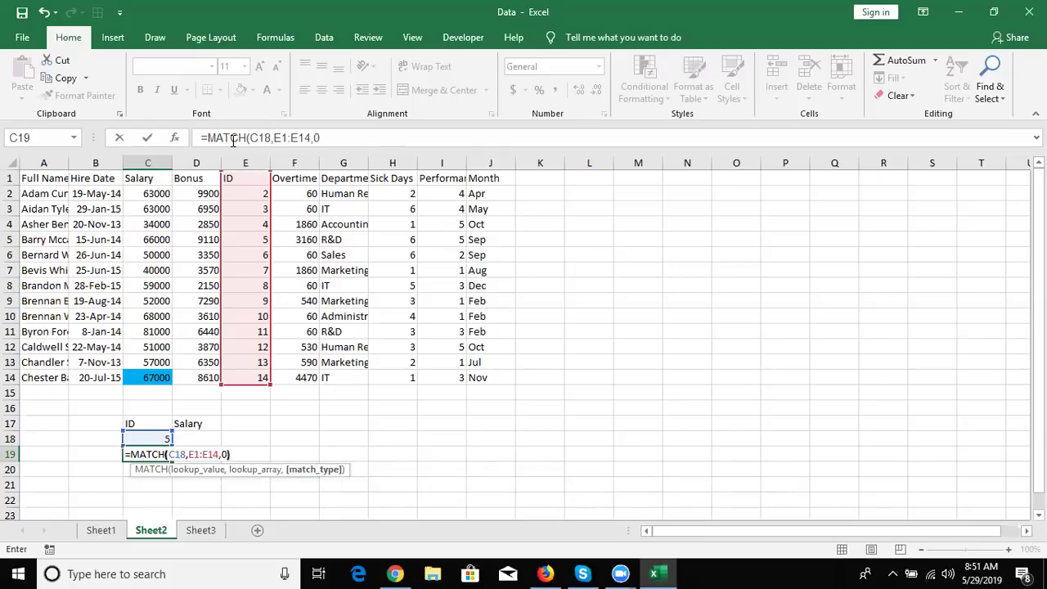
key("Return")
key("Up")
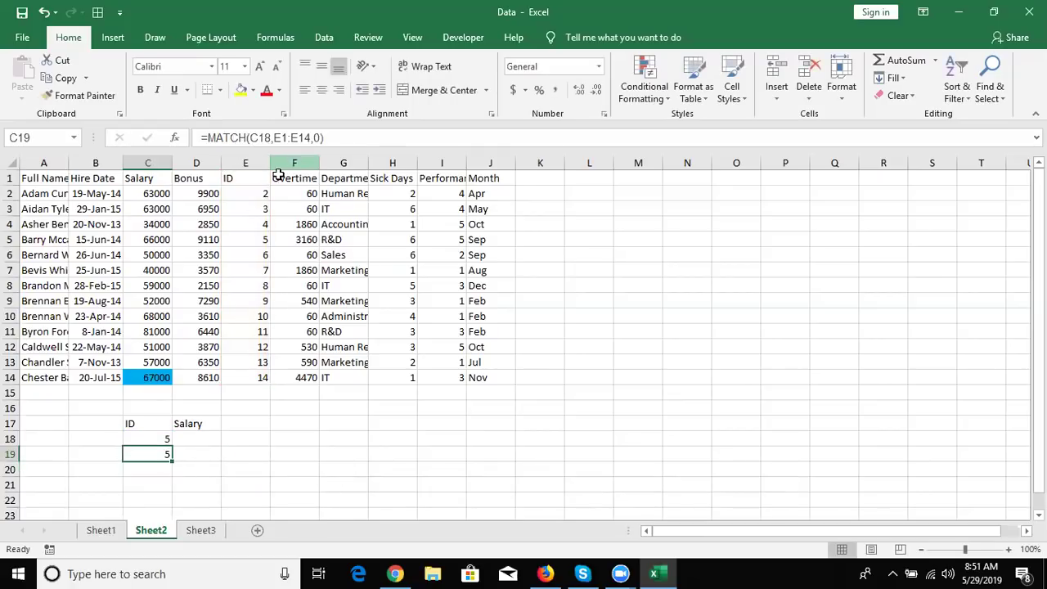
Step: Overwrite the first two IDs in E2:E3 with 3 and 4
left_click(257, 194)
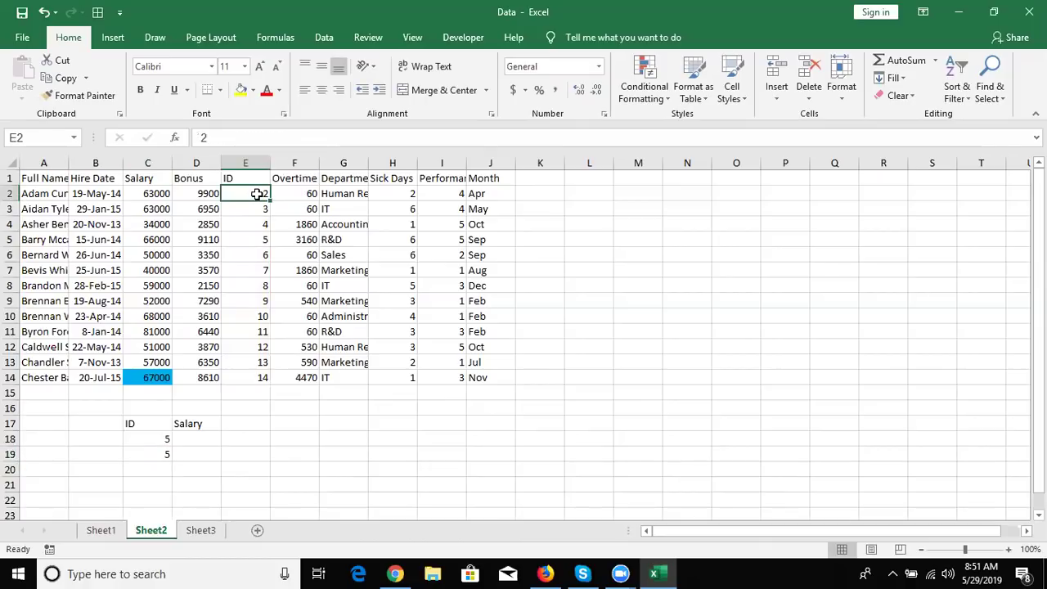
type("3")
key("Return")
key("Up")
key("Down")
type("4")
key("Return")
Step: Change the first IDs to 10 and 11 and fill the series down to 22 in E14
left_click(256, 194)
type("0")
key("Return")
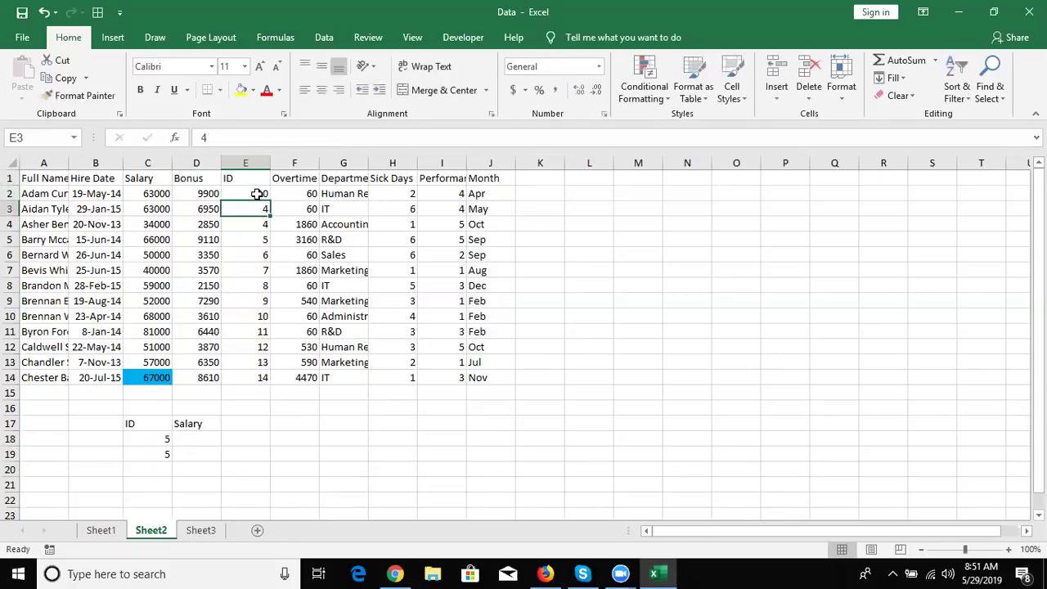
type("11")
key("Return")
left_click(257, 194)
key("shift+Down")
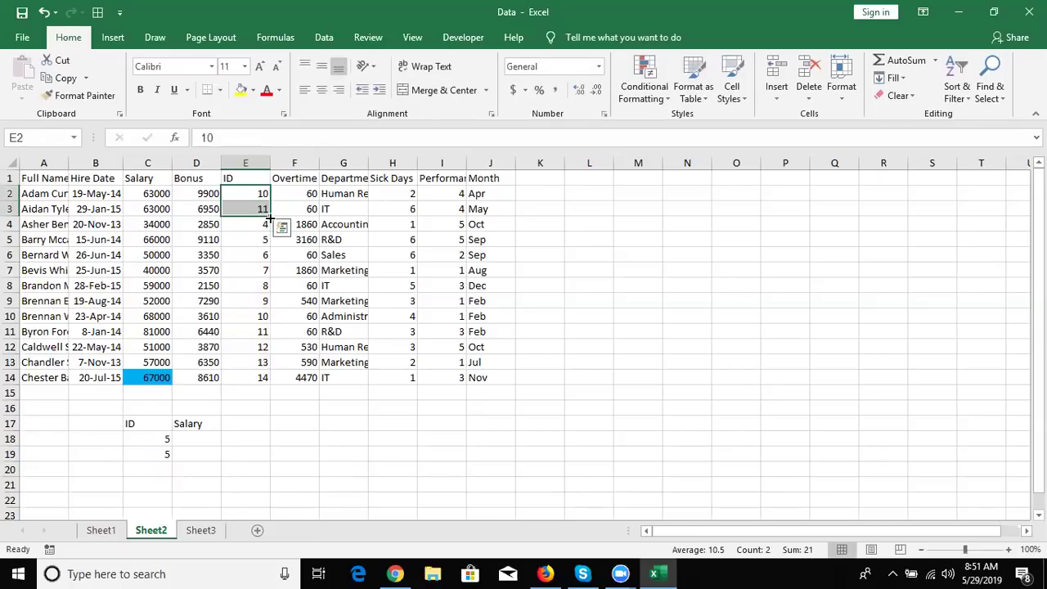
double_click(270, 212)
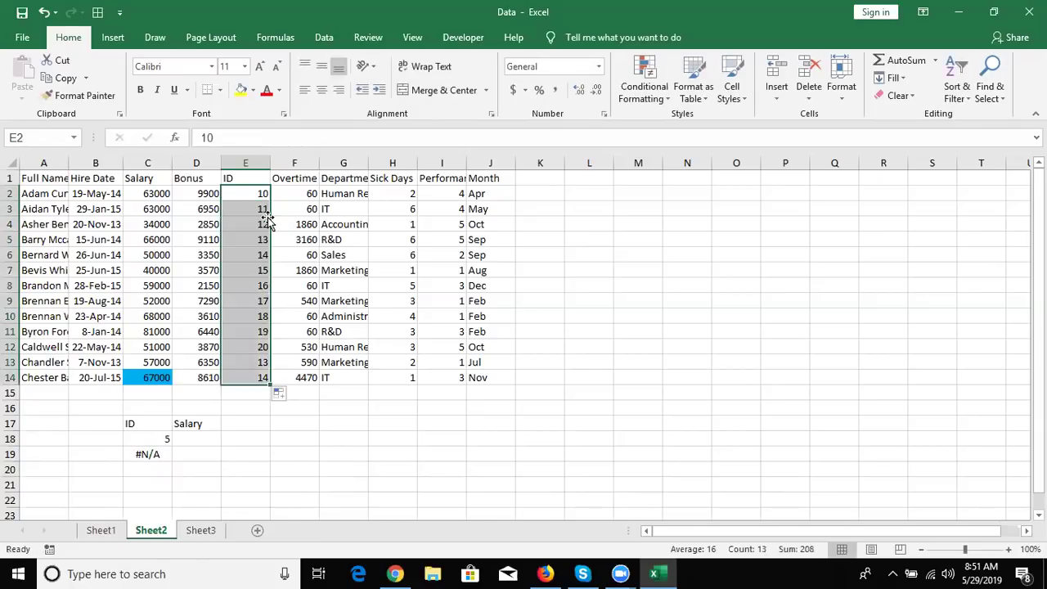
left_click(166, 438)
Step: Enter 13 as the lookup ID in C18 and inspect the MATCH formula
type("13")
key("Return")
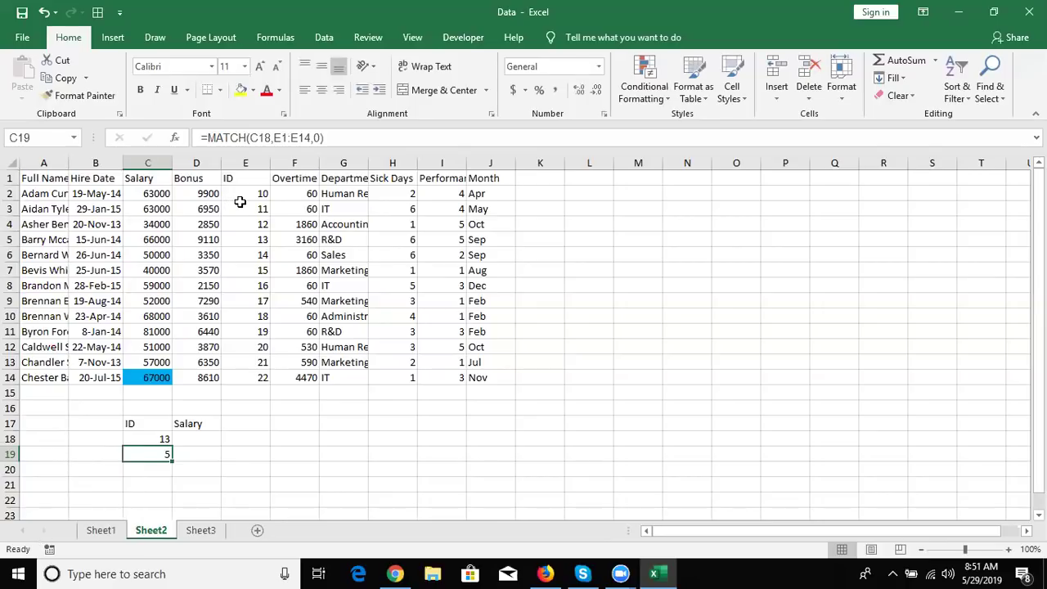
left_click(251, 137)
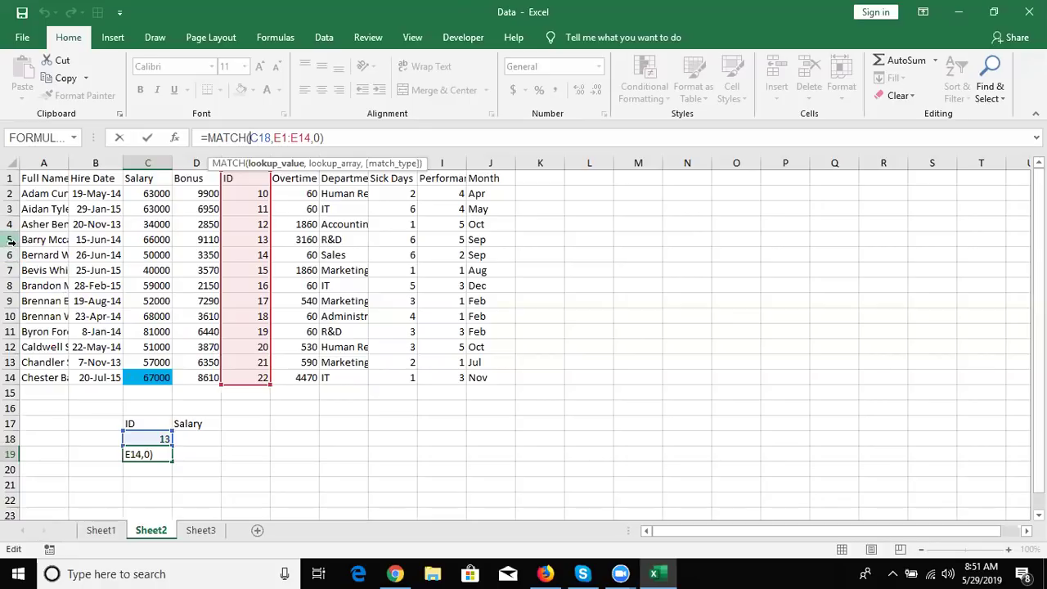
key("ctrl+Return")
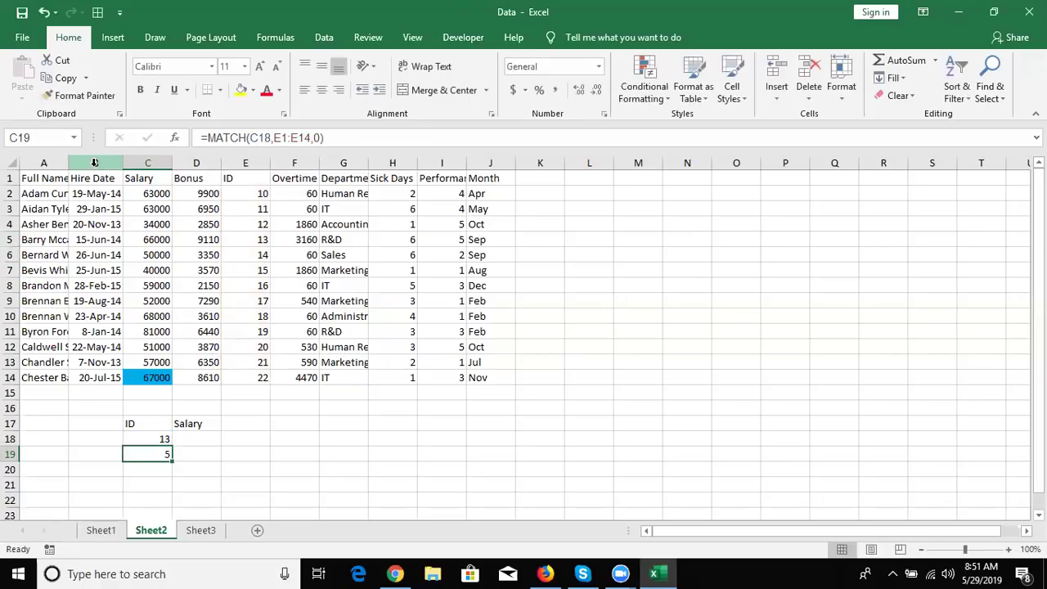
Step: Change the MATCH lookup range to E2:E14 and compare the result with the ID column
double_click(154, 451)
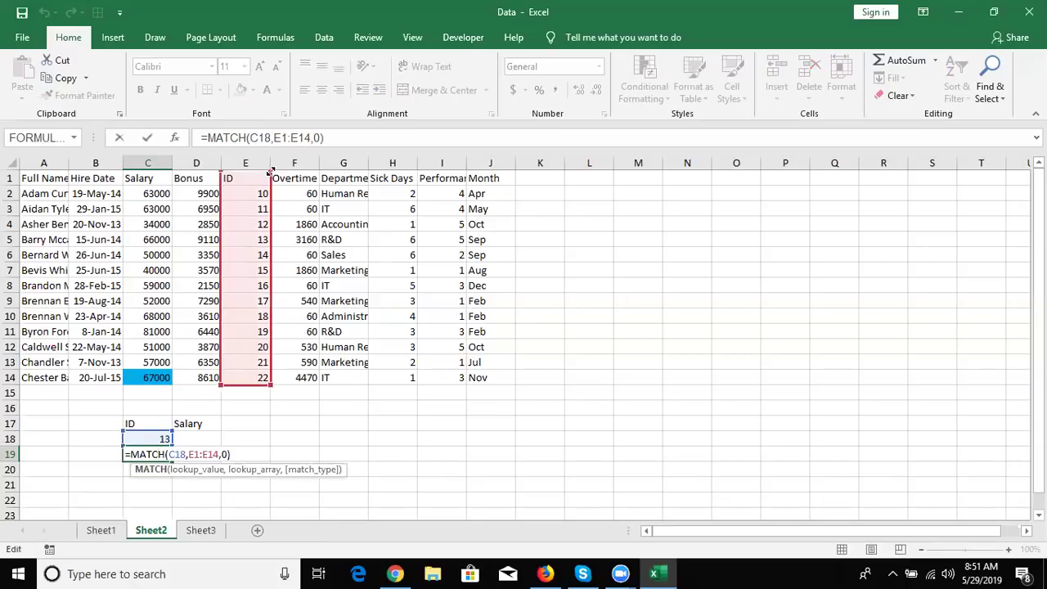
left_click_drag(270, 172, 268, 188)
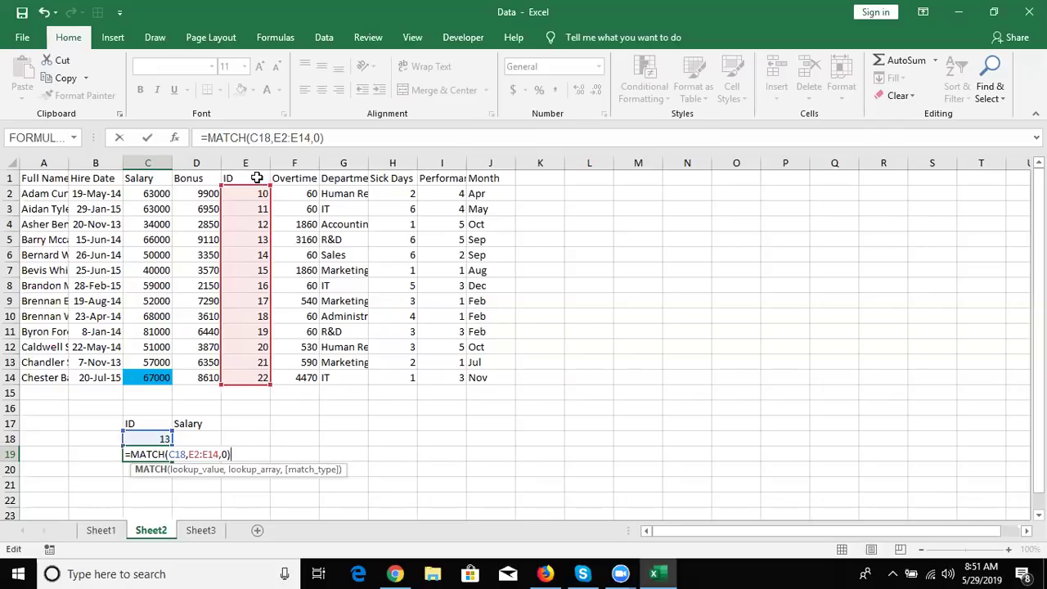
key("Return")
key("Up")
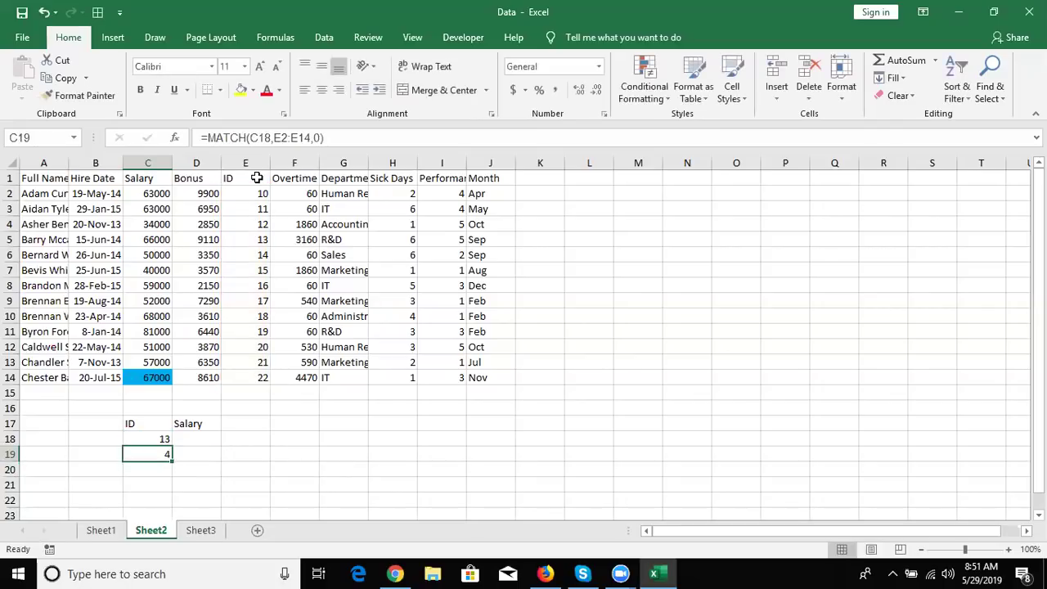
key("Return")
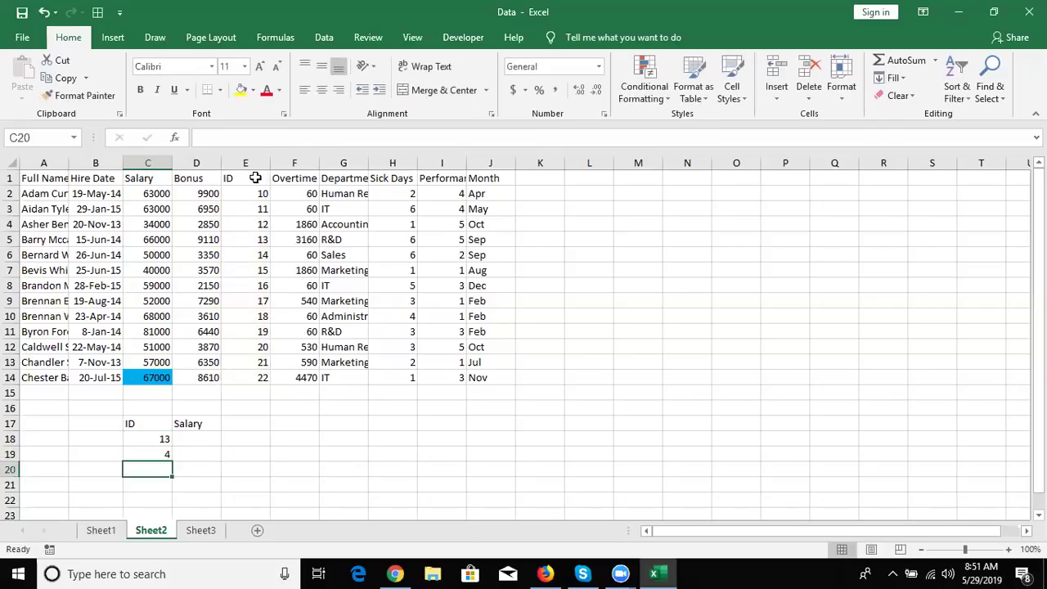
left_click(251, 191)
key("Down")
key("Down")
key("Down")
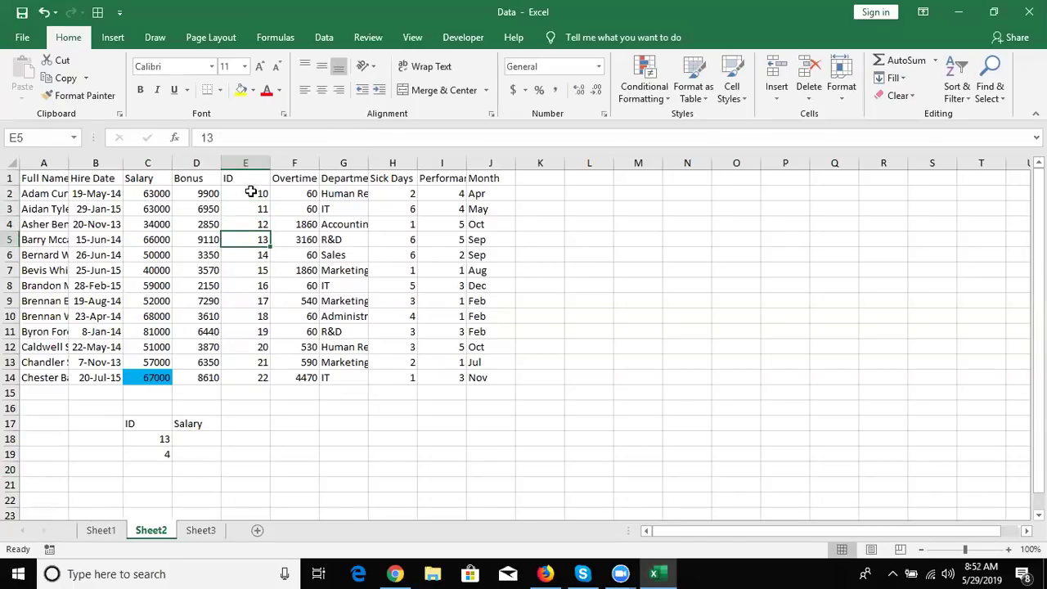
Step: Restore the MATCH lookup range in C19 to E1:E14
left_click(166, 451)
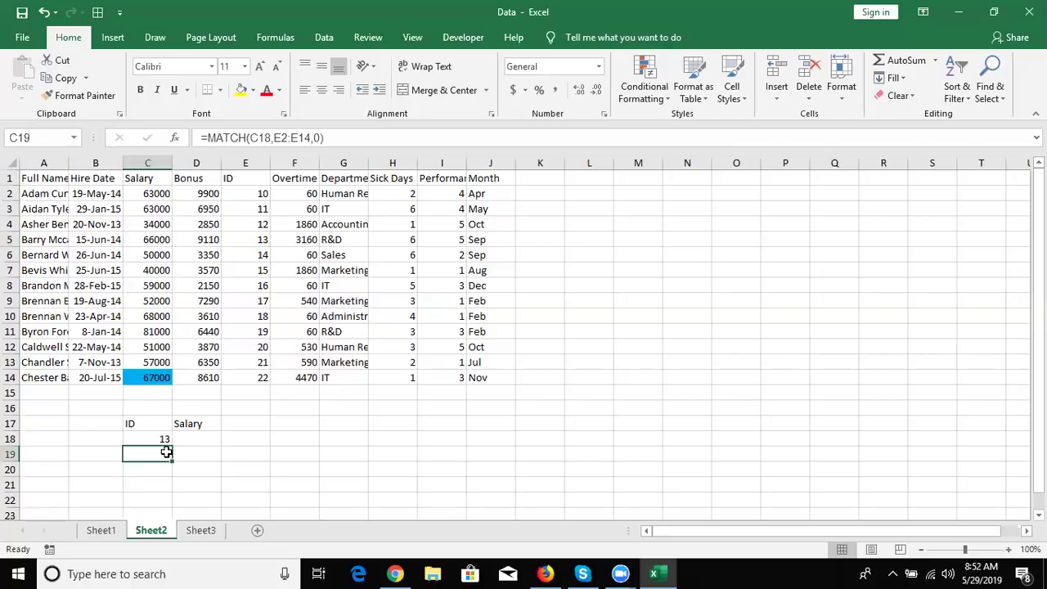
double_click(167, 452)
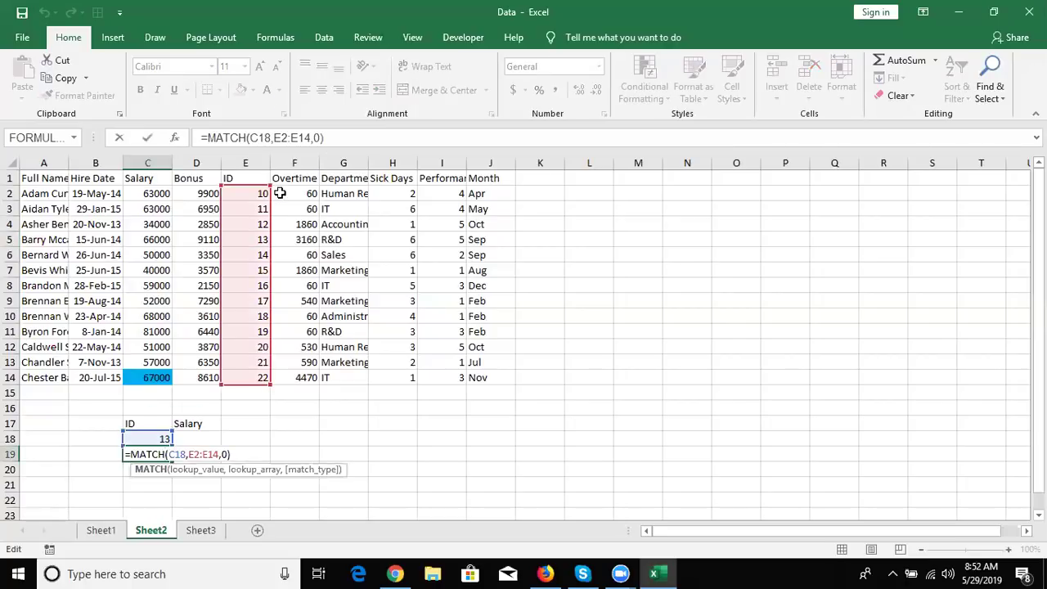
left_click_drag(270, 187, 270, 171)
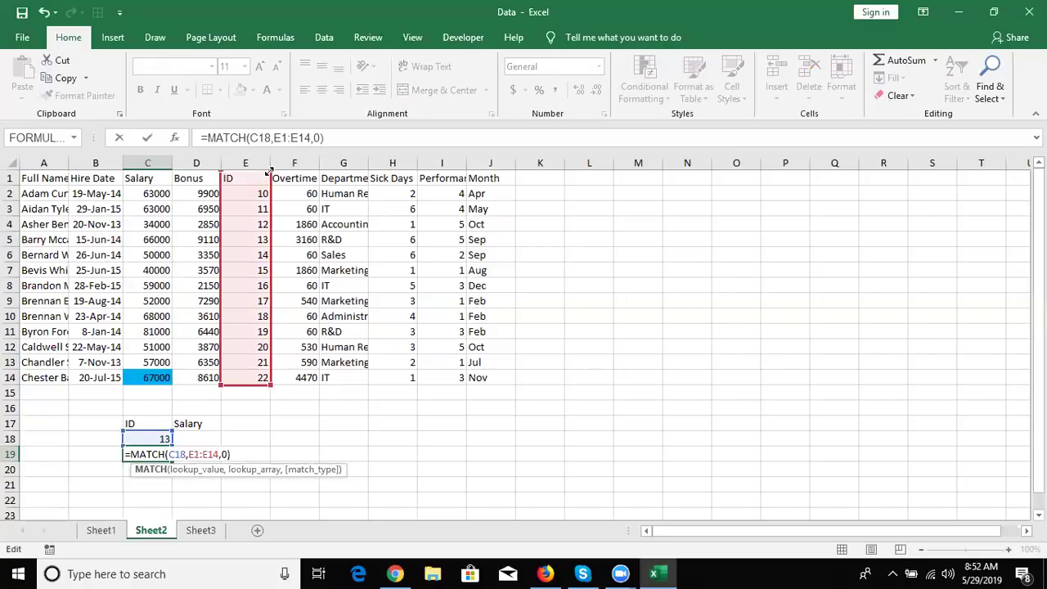
key("ctrl+Return")
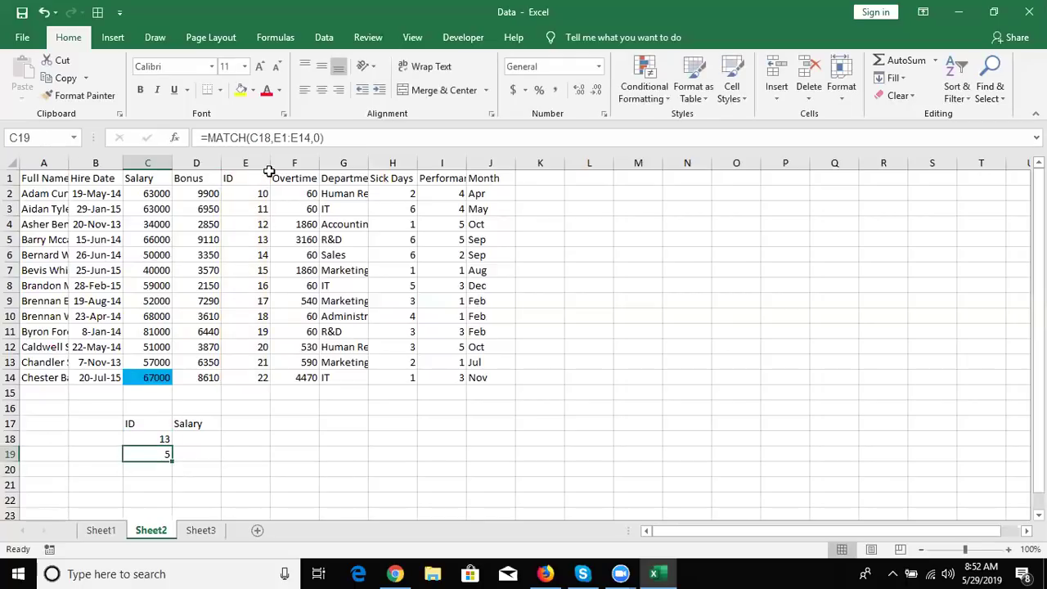
Step: Try the lookup IDs 21, 85 and 22 in C18 to check the MATCH results
key("Up")
type("21")
key("Return")
key("Up")
type("85")
key("Return")
key("Up")
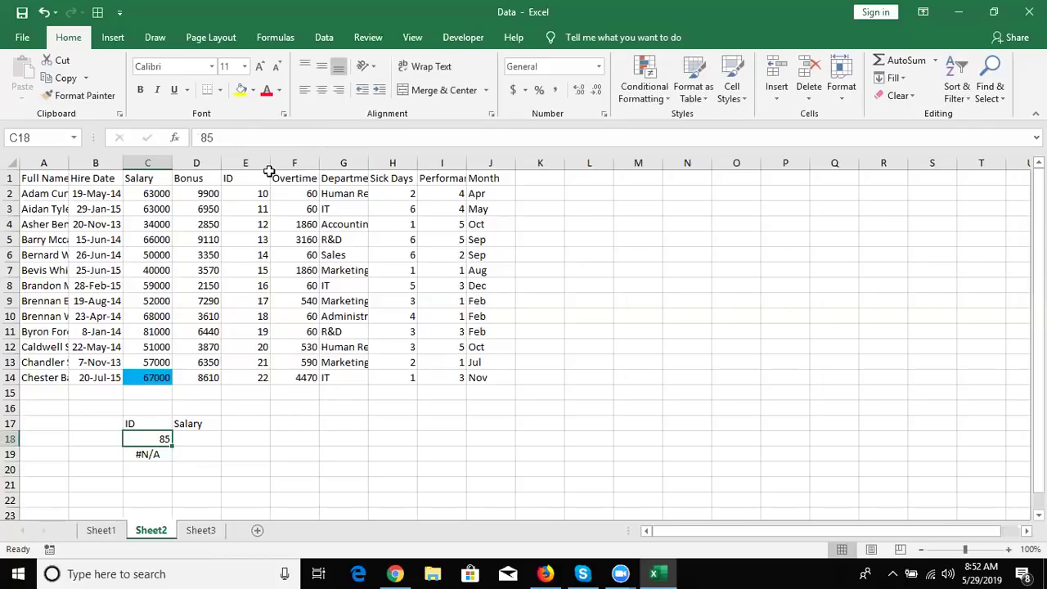
type("22")
key("Return")
key("Up")
Step: Enter 14 as the lookup ID, giving position 6, and move to D18
type("14")
key("Return")
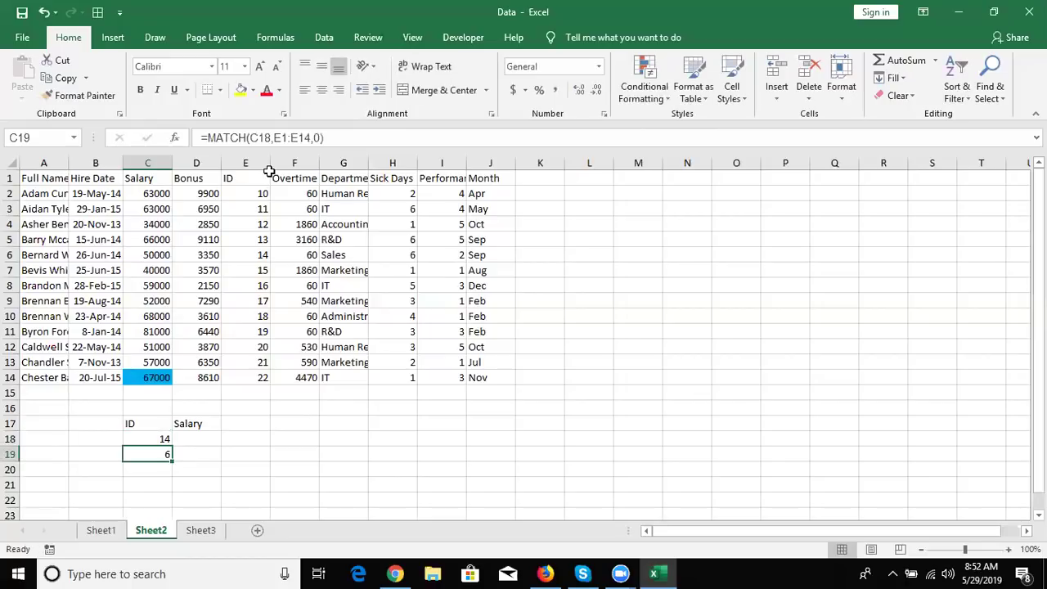
key("Up")
key("Right")
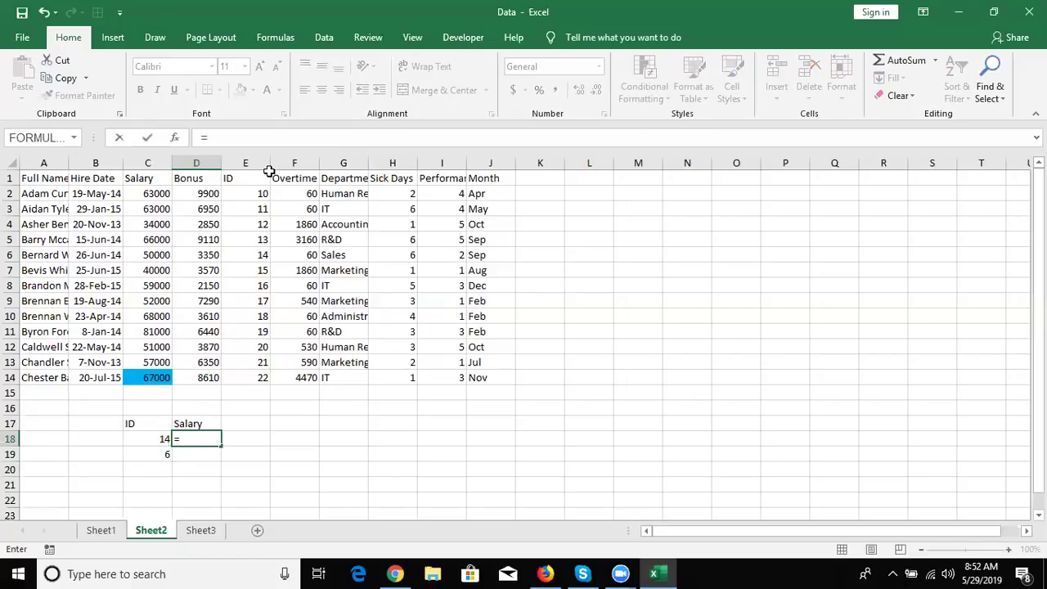
Step: Enter =INDEX(A1:J14,6,3) in D18, returning the salary 50000
type("i")
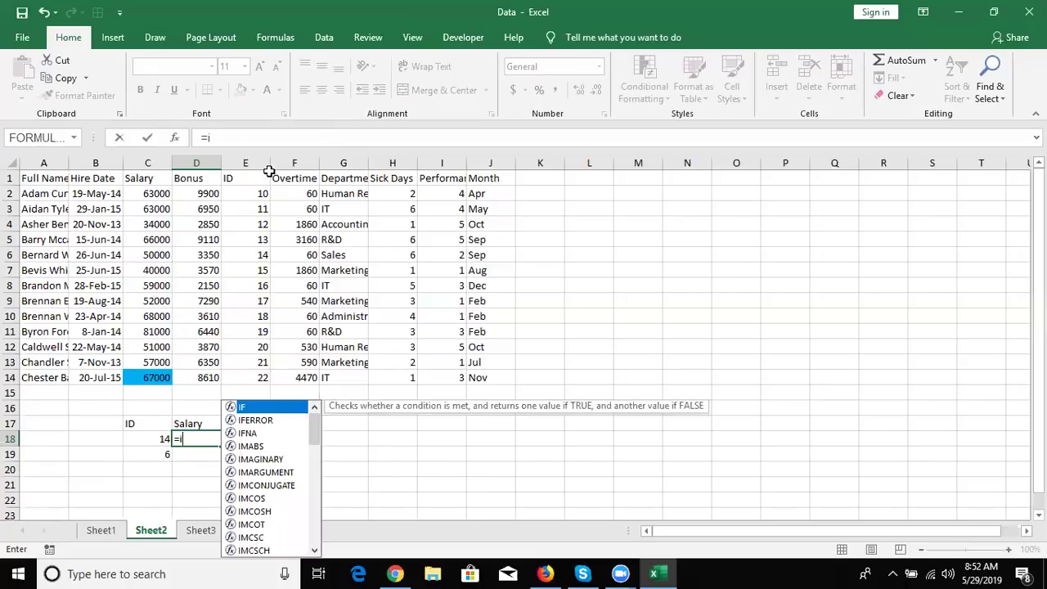
type("nd")
key("Tab")
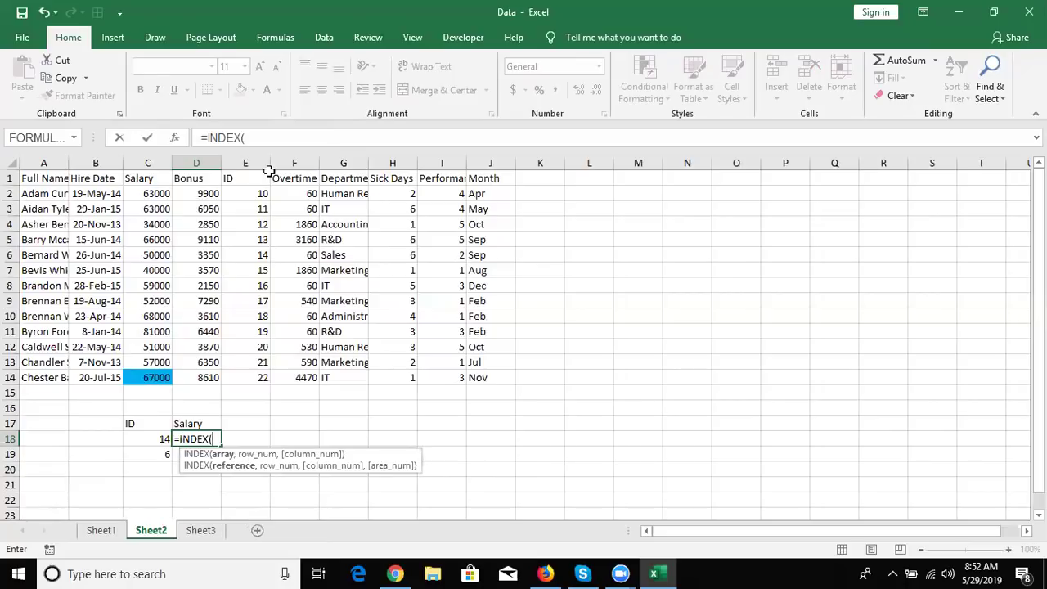
mouse_move(33, 178)
left_mouse_down()
mouse_move(415, 271)
mouse_move(476, 376)
left_mouse_up()
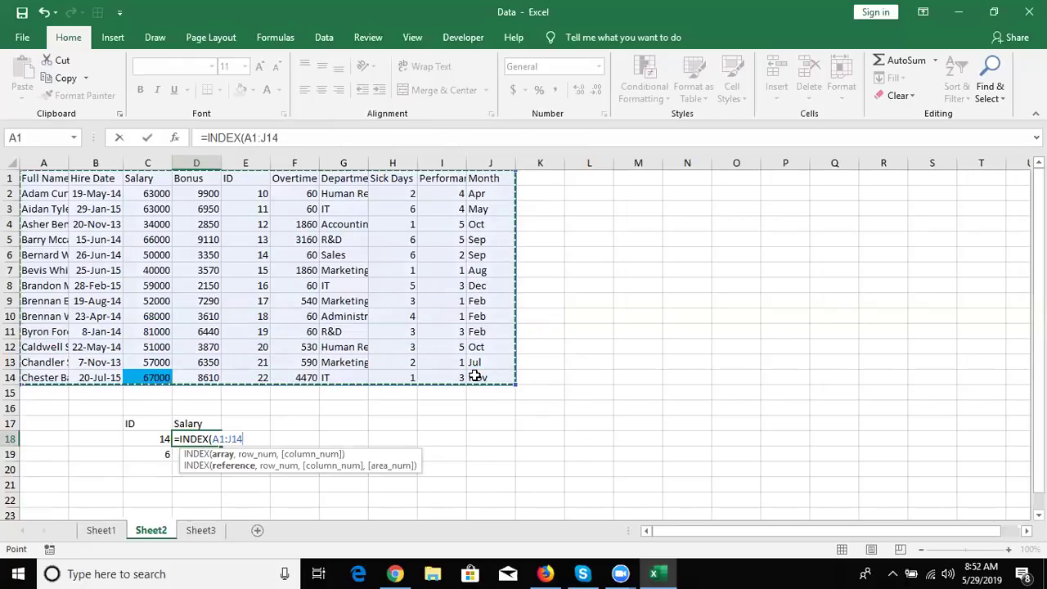
type(",")
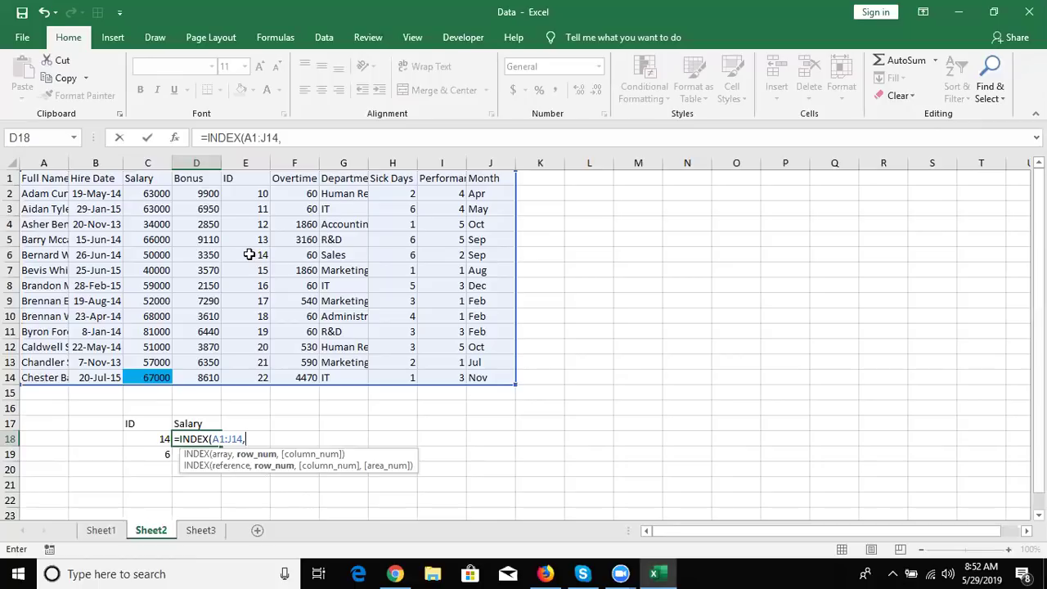
type("6,")
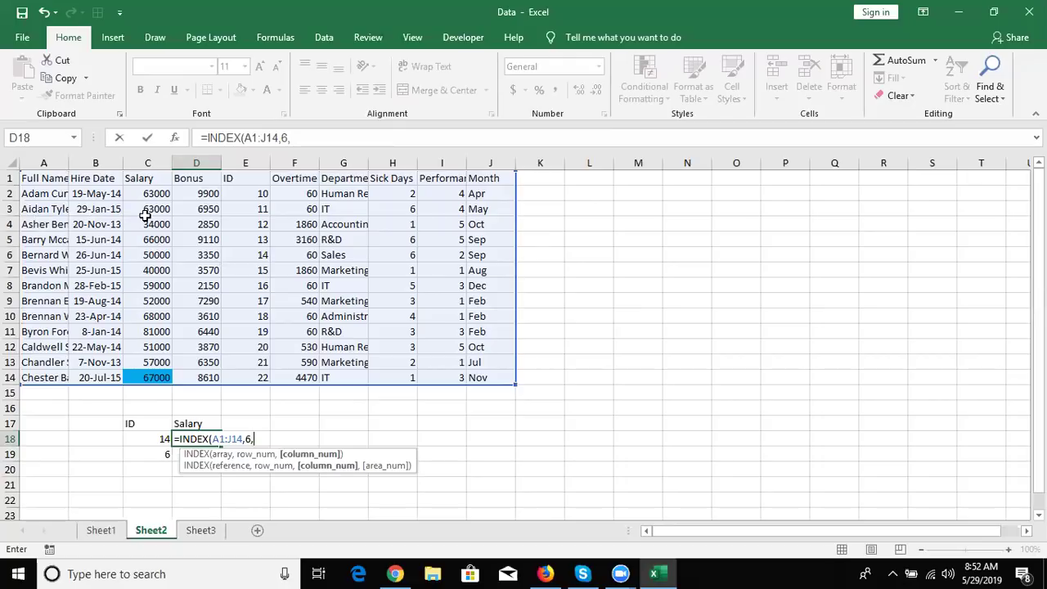
type("3)")
key("Return")
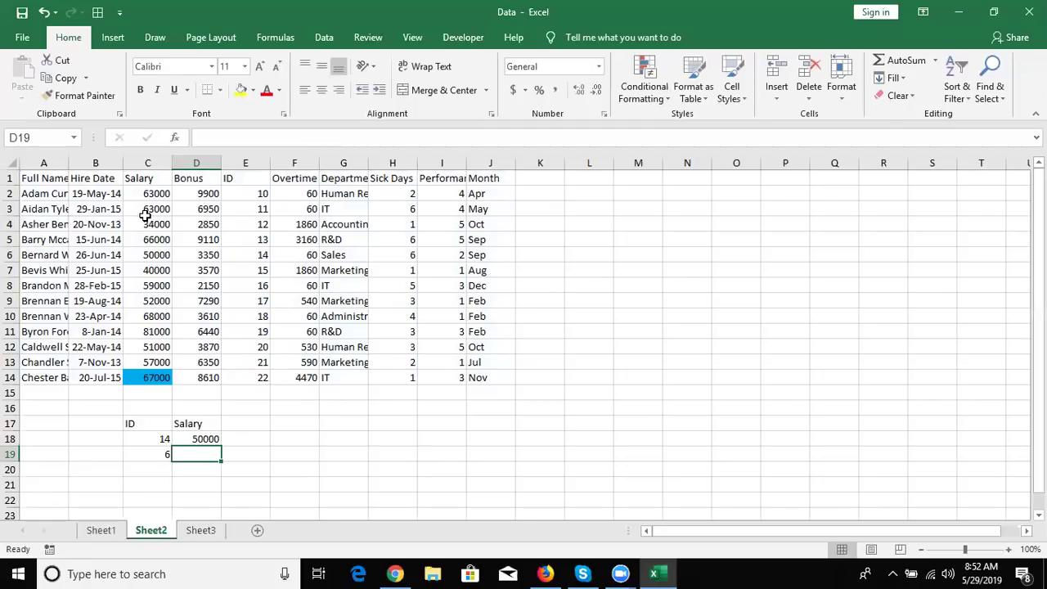
key("Up")
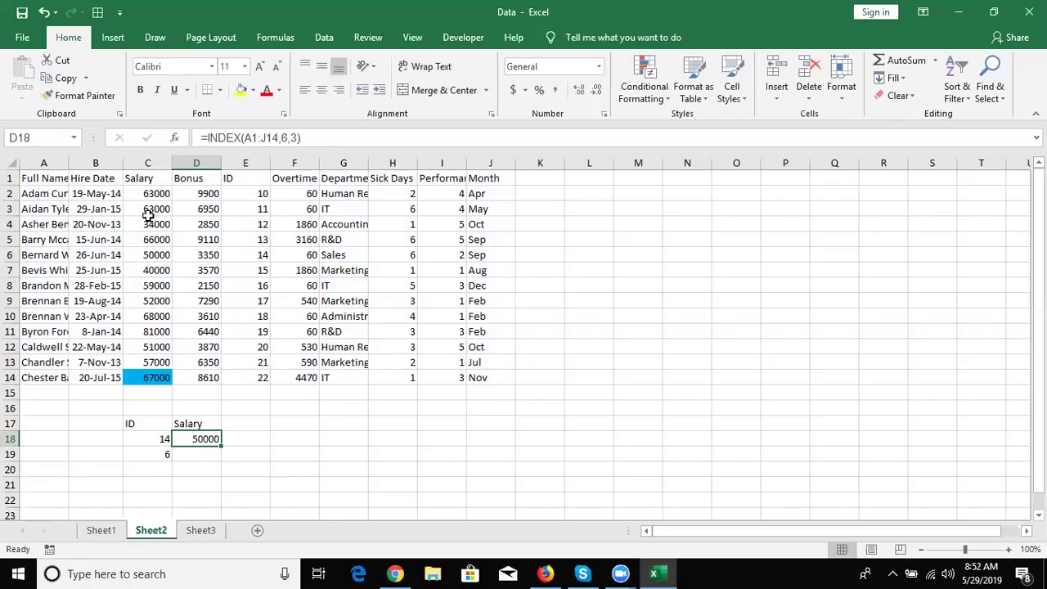
Step: Change the lookup ID in C18 to 17
left_click(149, 439)
type("17")
key("ctrl+Return")
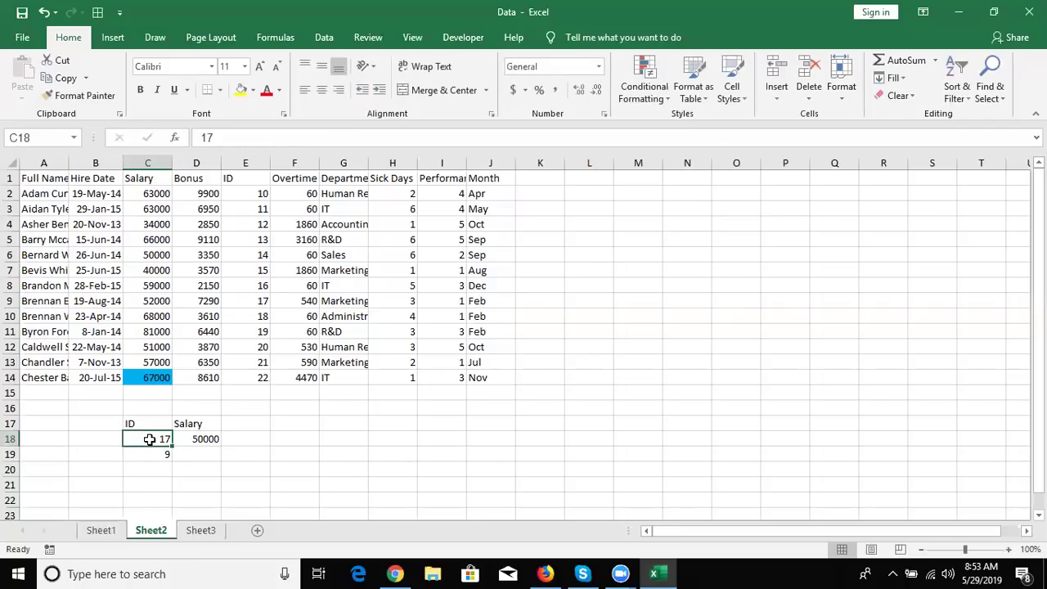
key("Right")
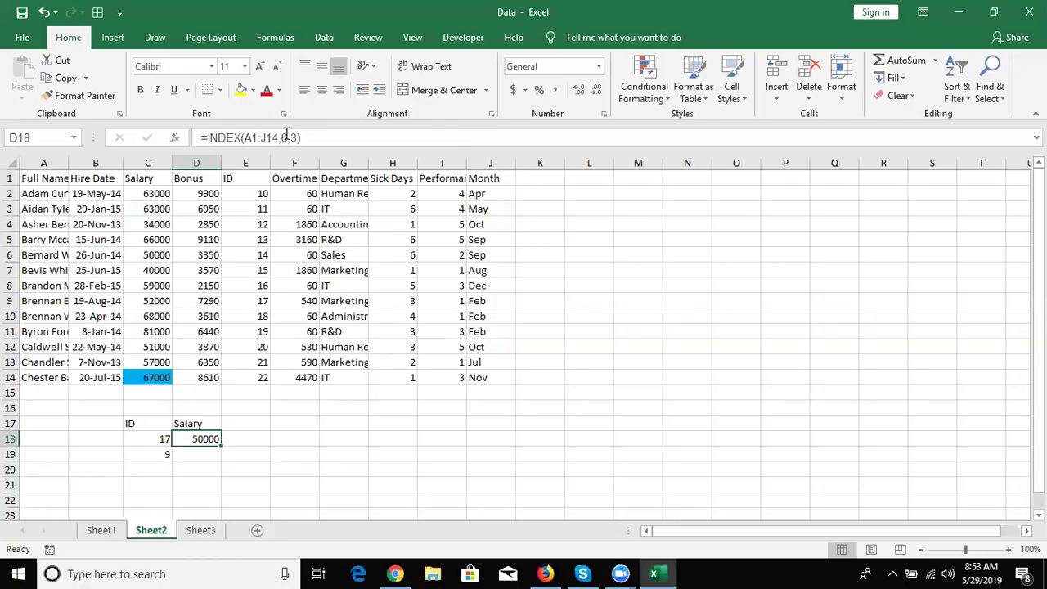
Step: Edit D18 to =INDEX(A1:J14,9,3) so it shows the salary 52000
left_click(286, 137)
key("BackSpace")
type("9")
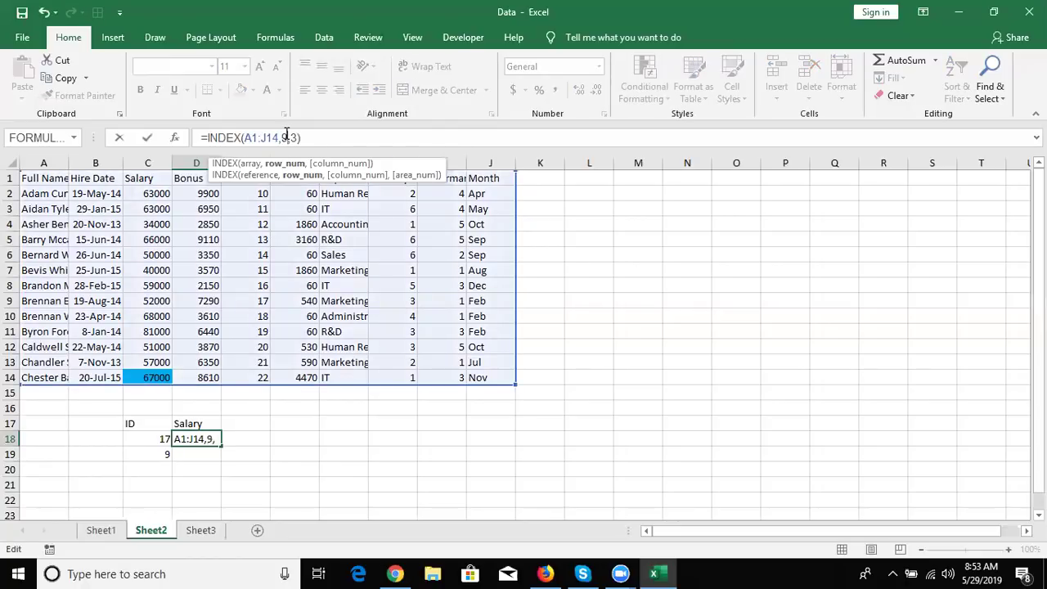
key("Return")
key("Up")
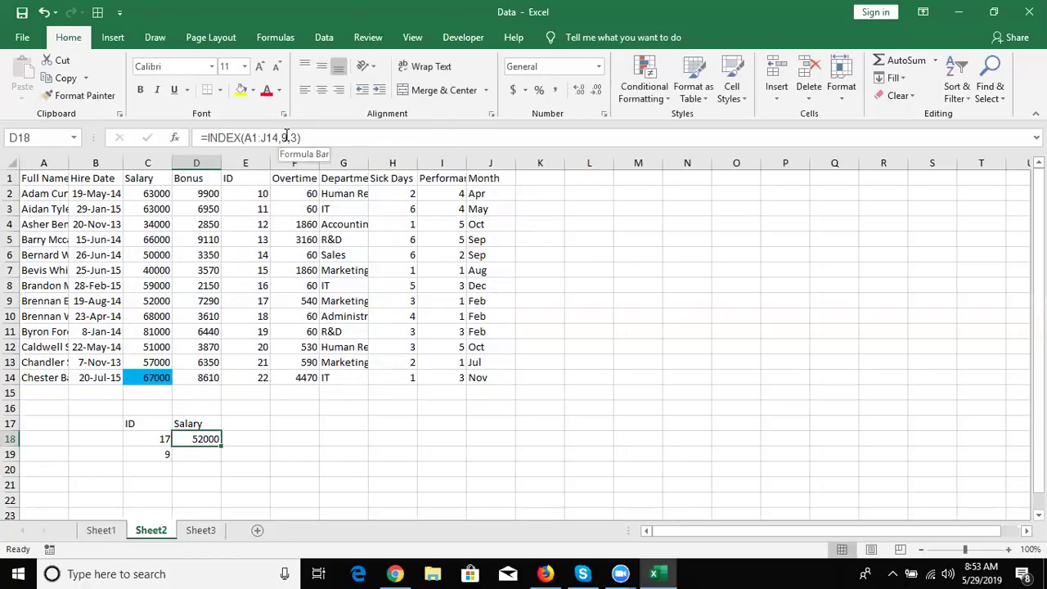
left_click(165, 443)
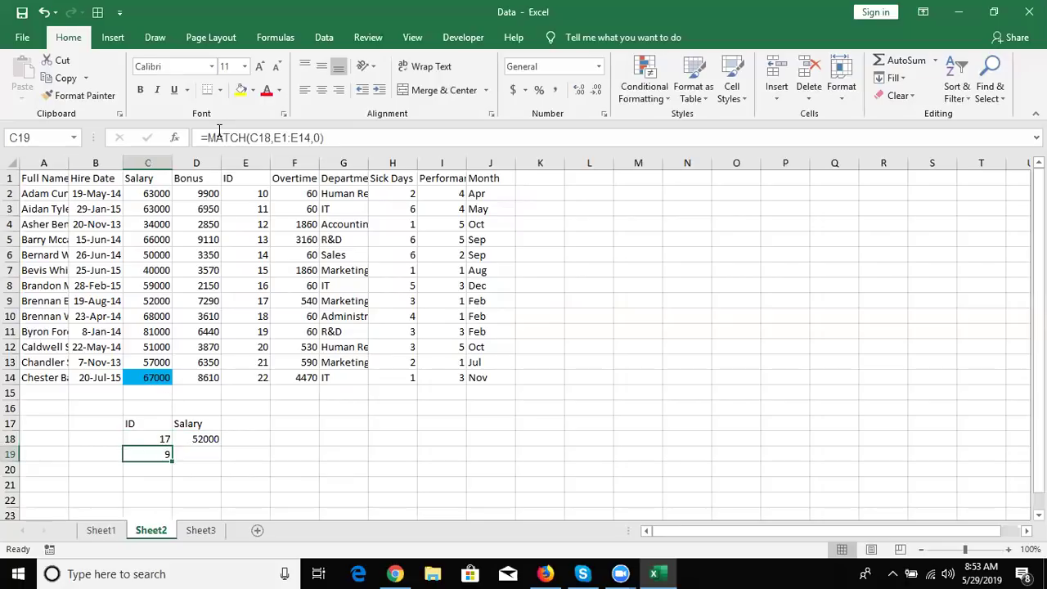
Step: Replace the 9 in D18's INDEX with MATCH(C18,E1:E14,0) copied from C19's formula
left_click_drag(207, 137, 334, 137)
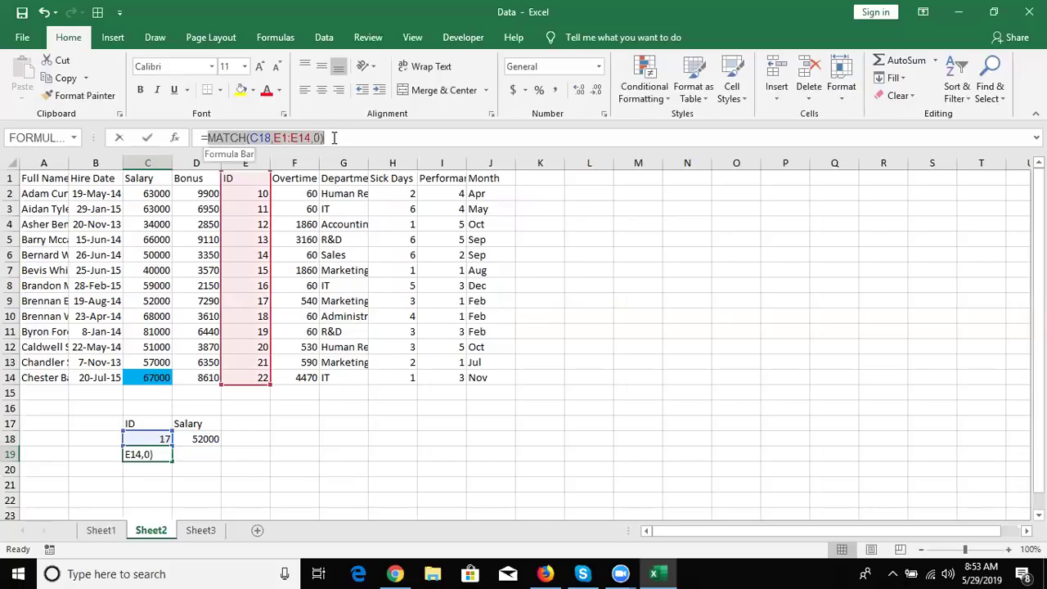
key("ctrl+c")
key("Escape")
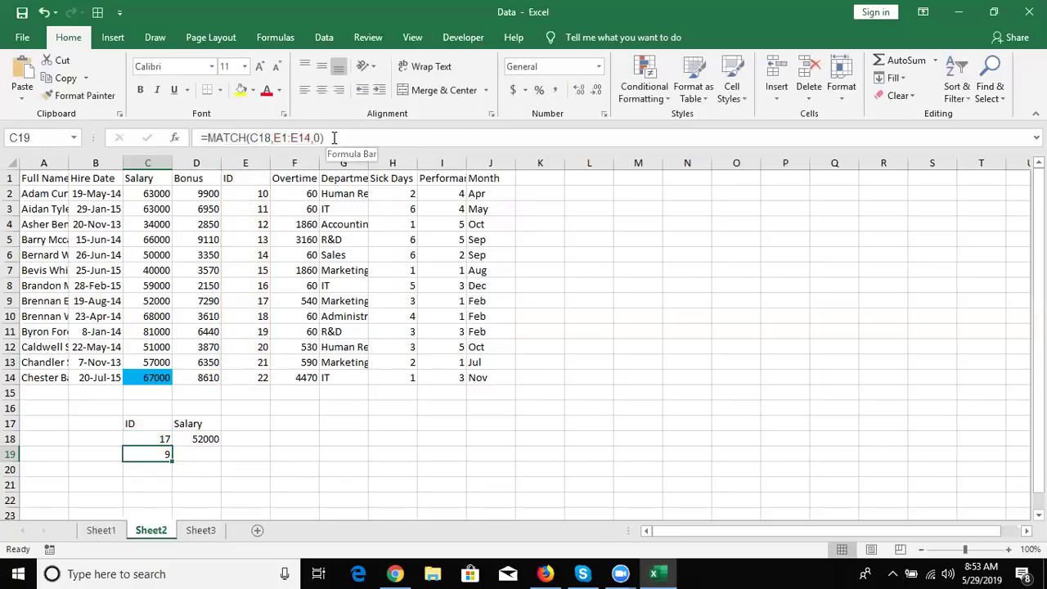
key("Right")
key("Up")
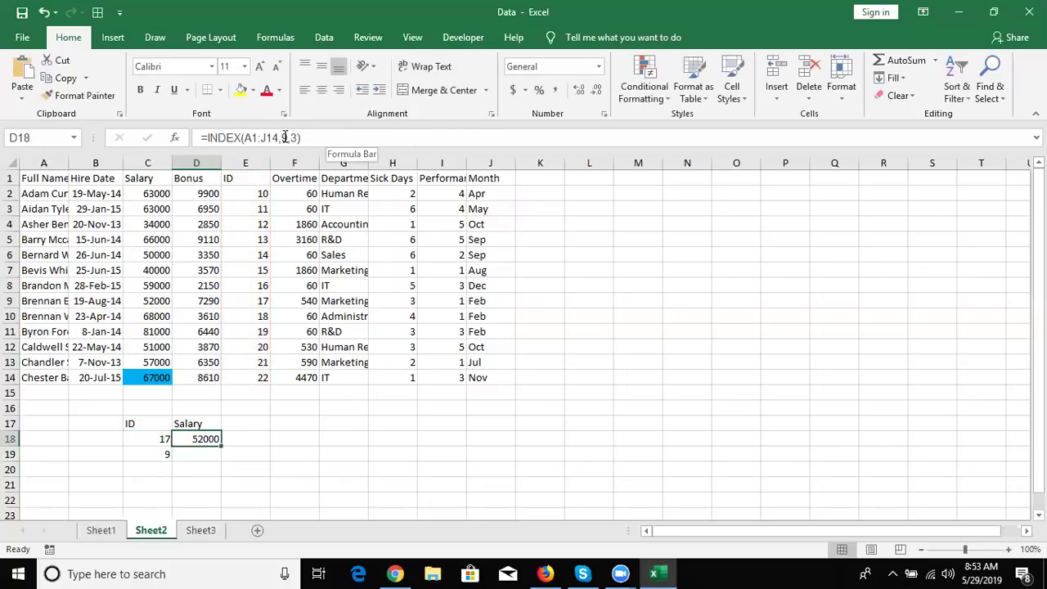
double_click(286, 137)
key("ctrl+v")
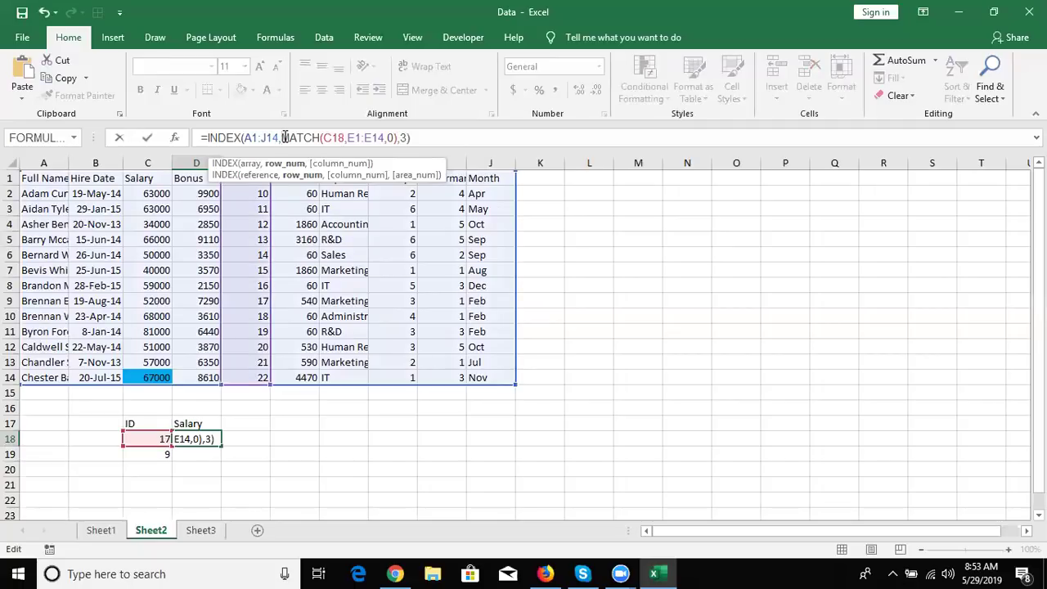
key("Return")
Step: Test the lookup with IDs 9 and then 20 in C18, getting 51000 for ID 20
key("Up")
key("Left")
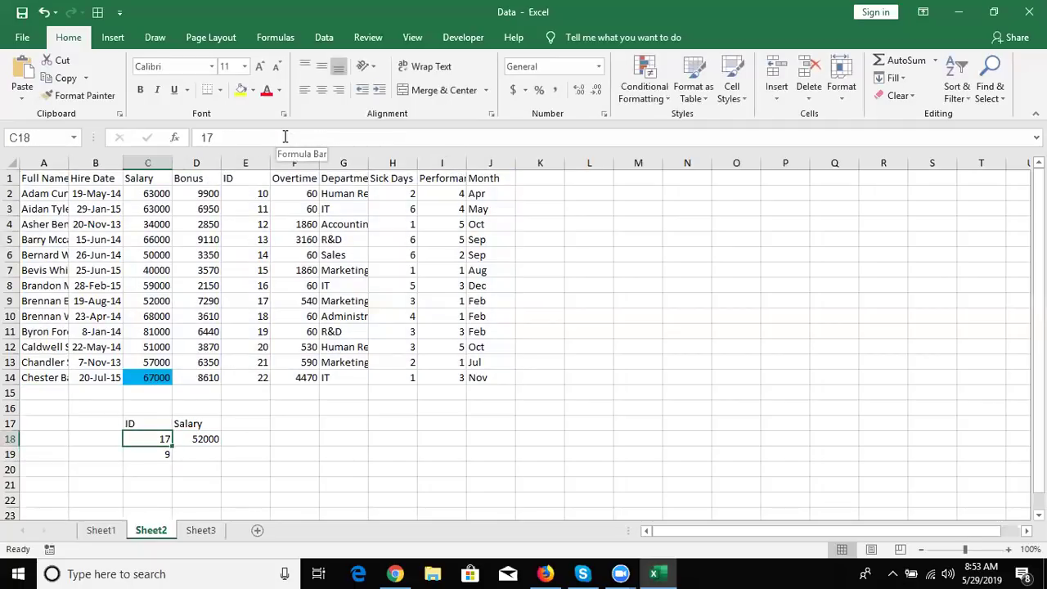
type("9")
key("Return")
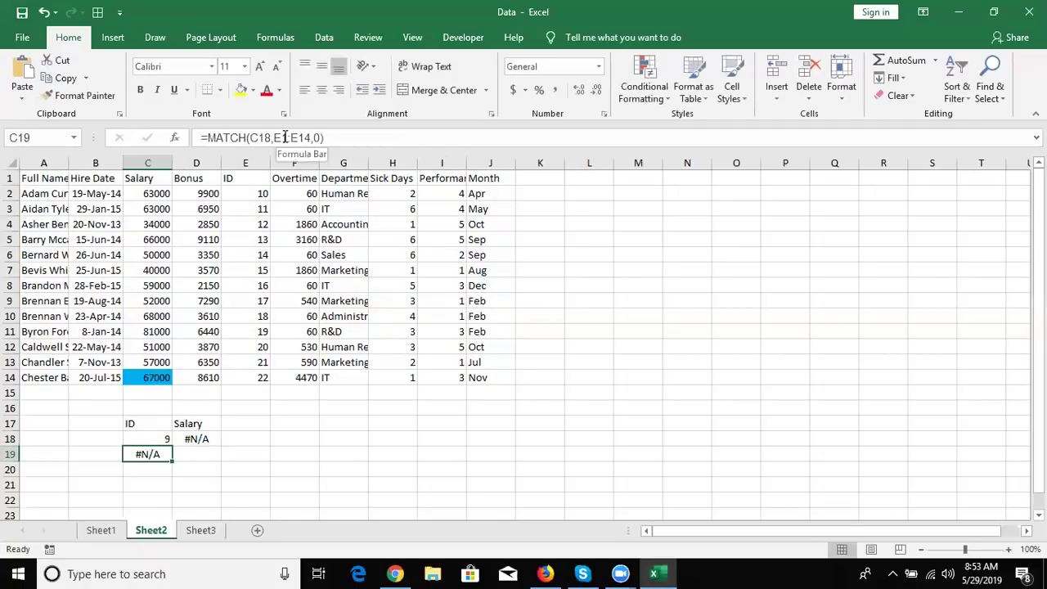
type("1")
key("BackSpace")
key("Escape")
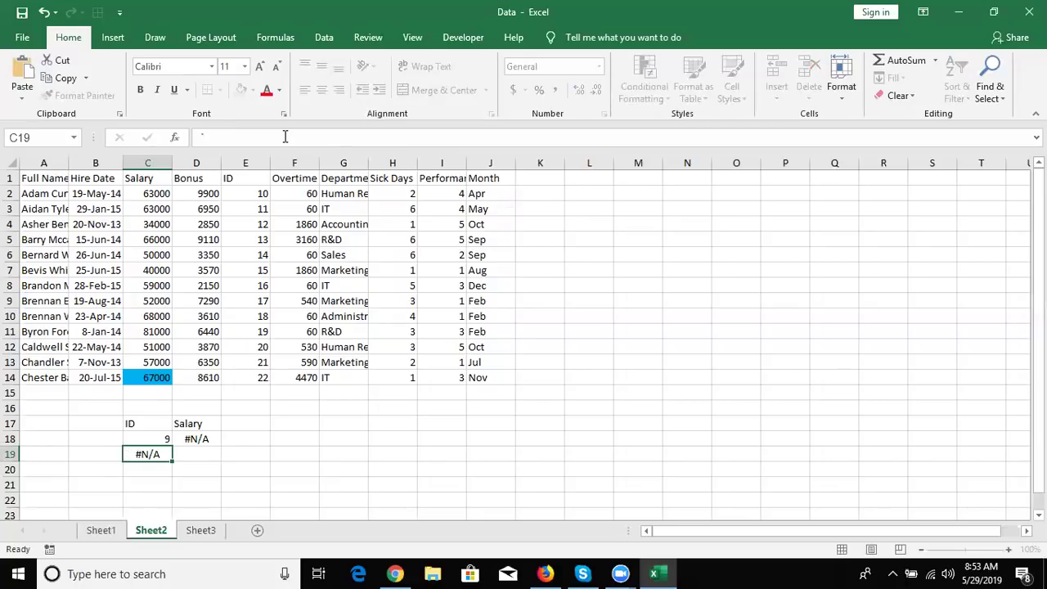
key("Up")
type("2")
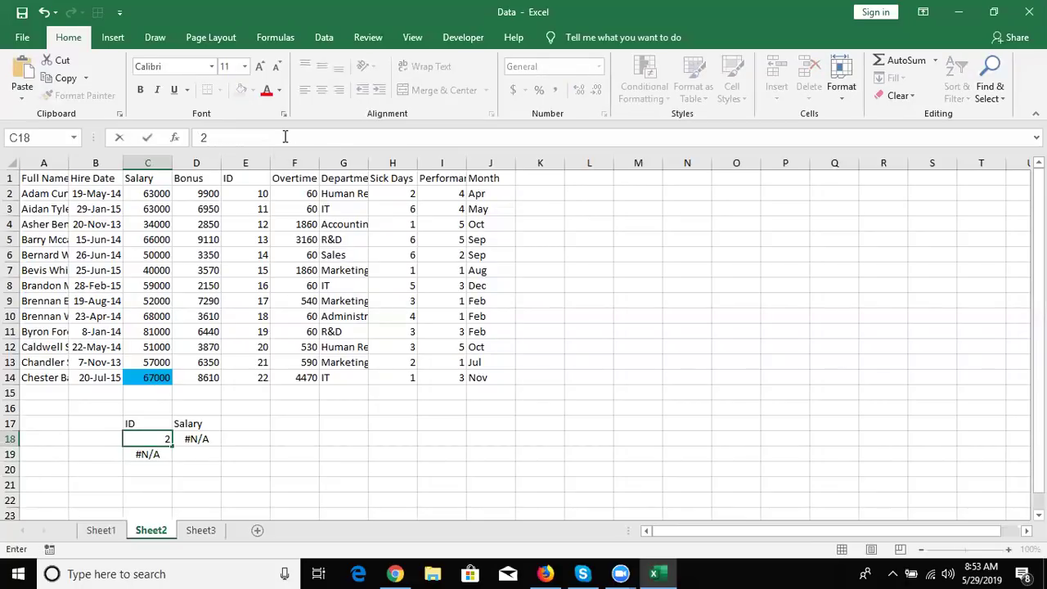
type("0")
key("Return")
key("Up")
key("Right")
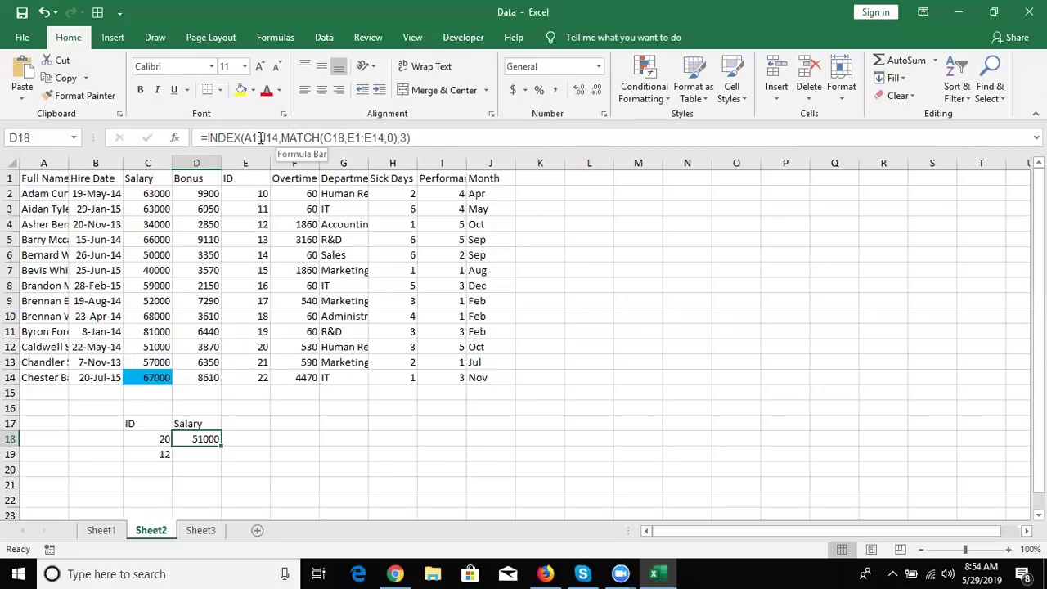
left_click(259, 137)
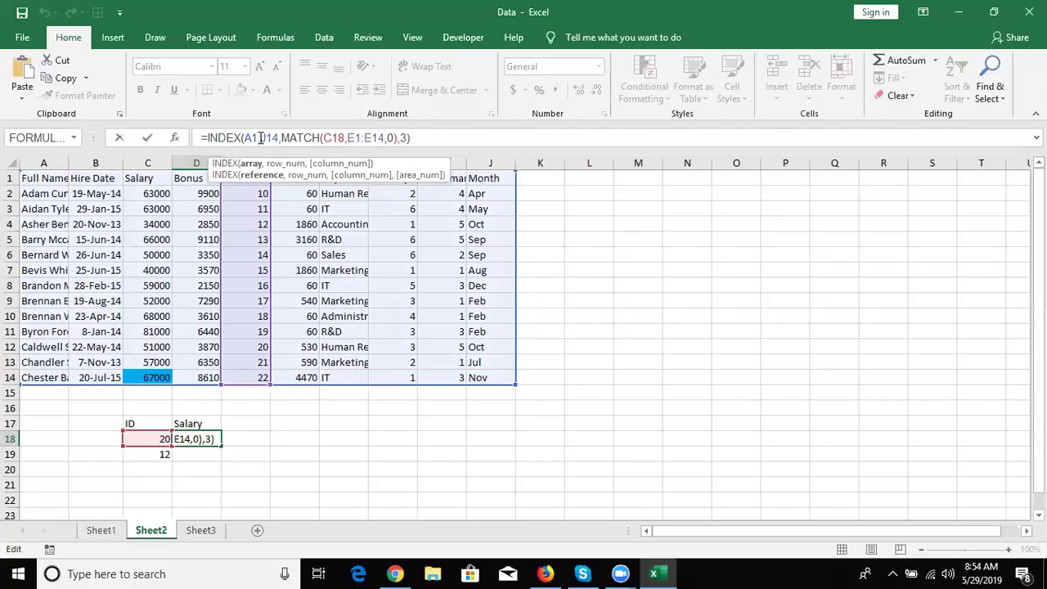
key("Return")
Step: Begin an OFFSET formula in E18
key("Up")
key("Right")
type("=off")
key("Tab")
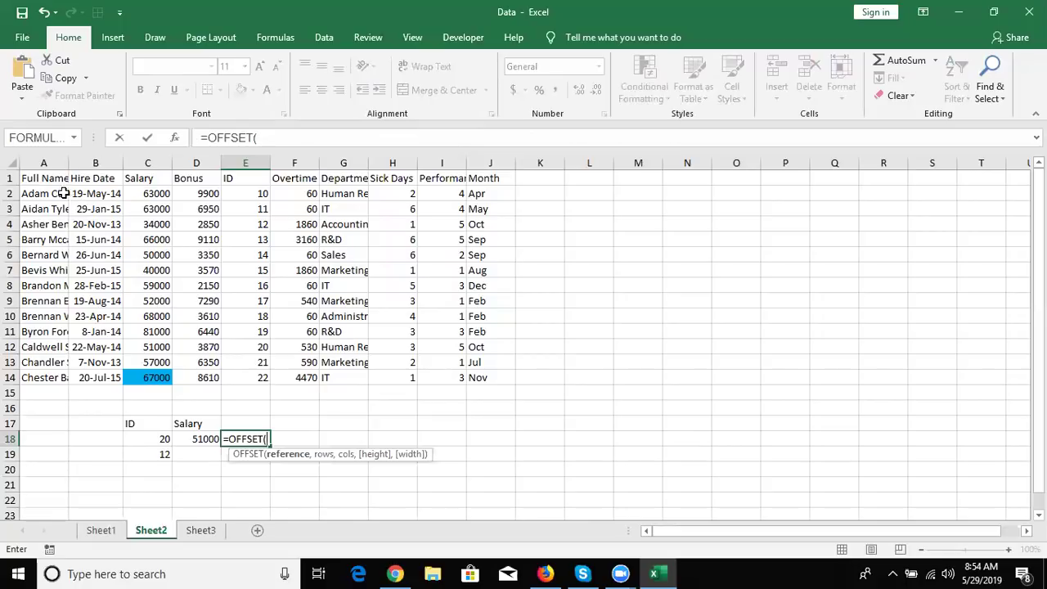
Step: Complete E18 as =OFFSET(A1,11,2) and compare it with D18's formula
left_click_drag(50, 180, 409, 237)
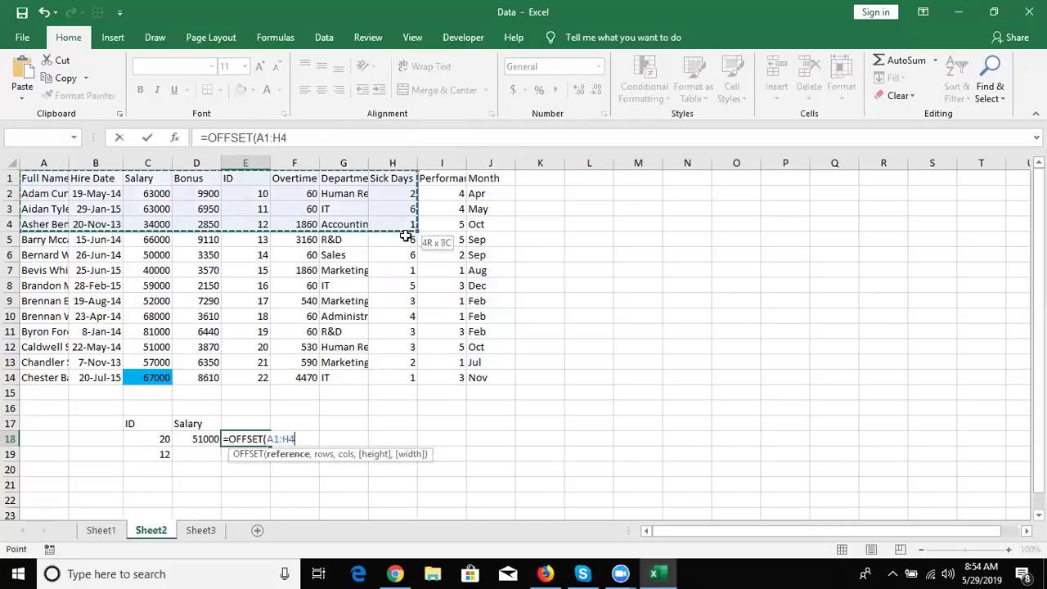
left_click_drag(267, 211, 42, 180)
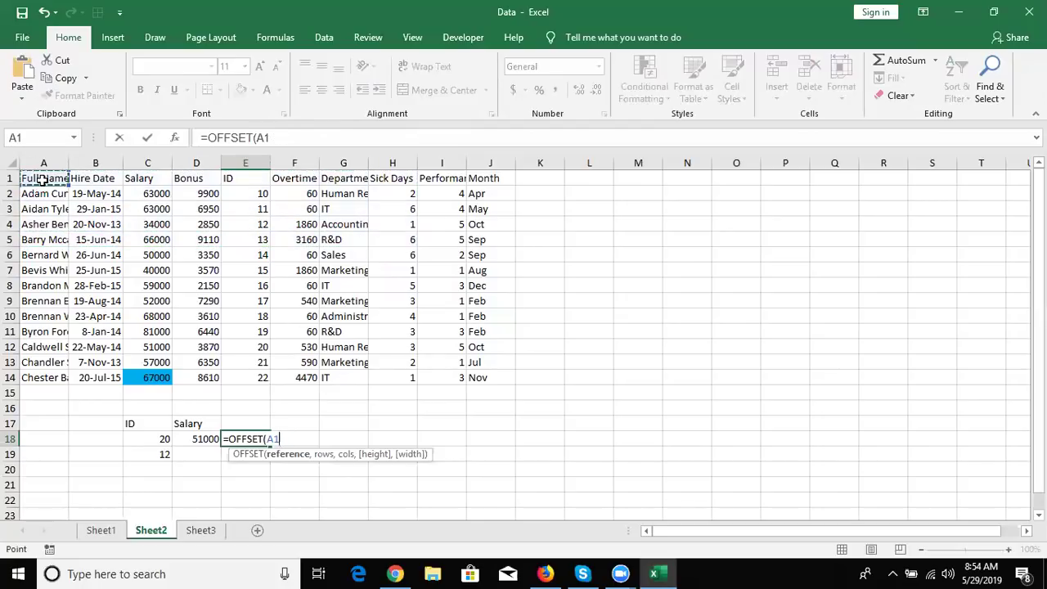
type(",")
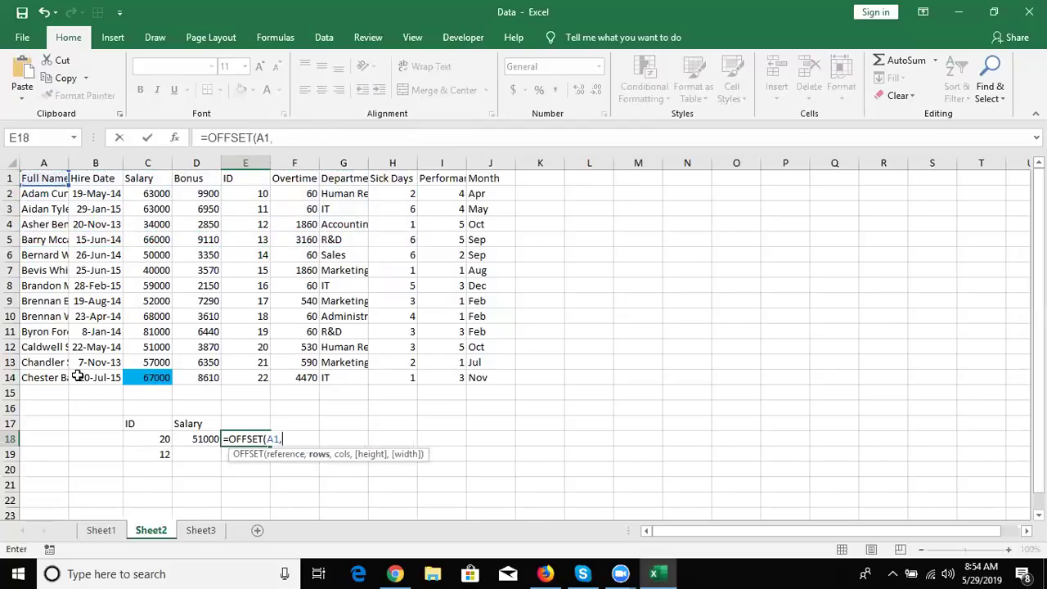
type("11")
type(",2")
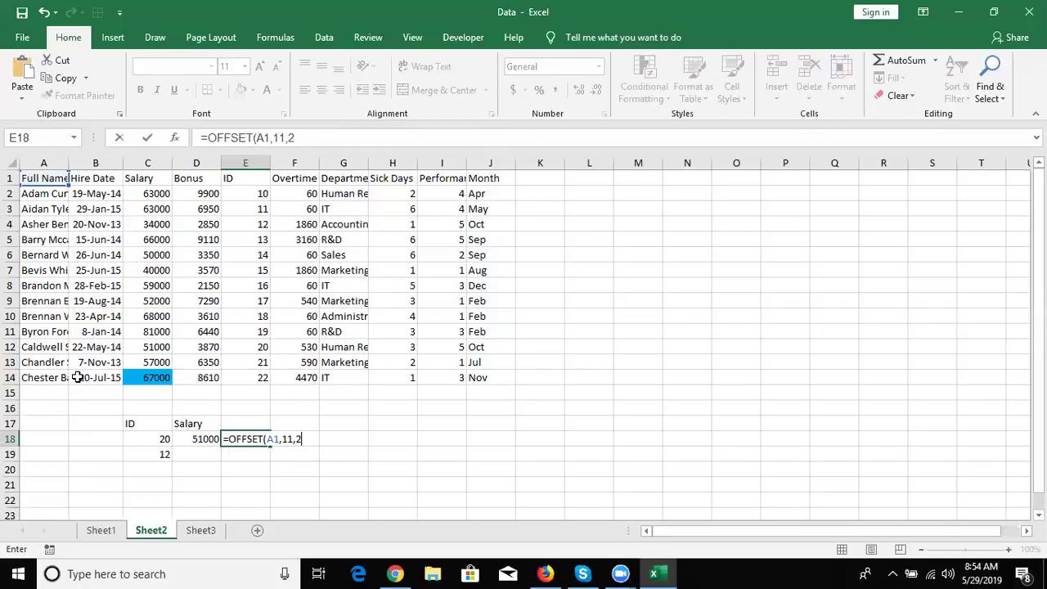
key("Return")
key("Up")
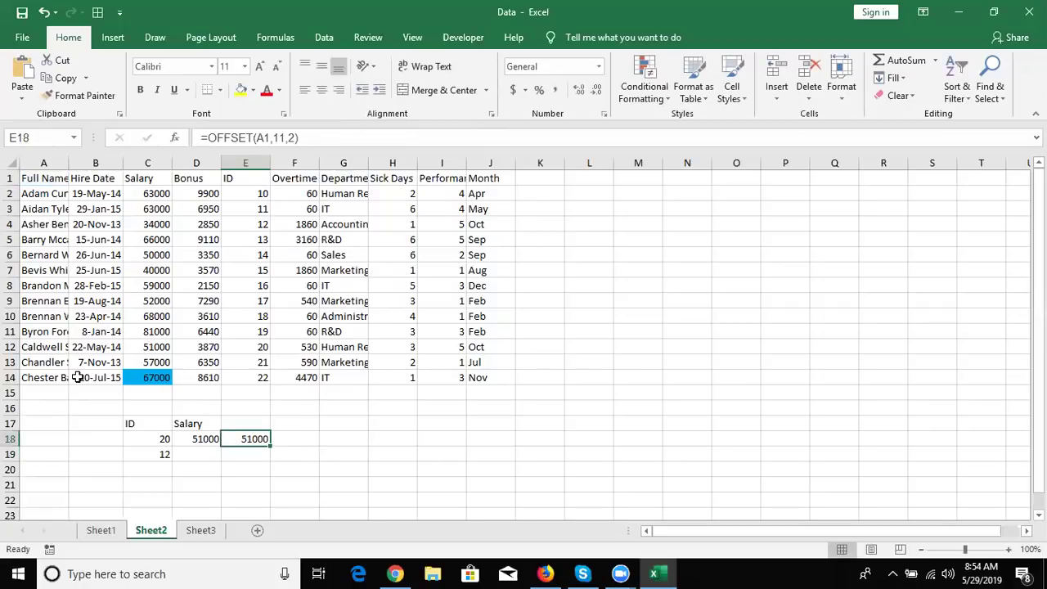
double_click(205, 439)
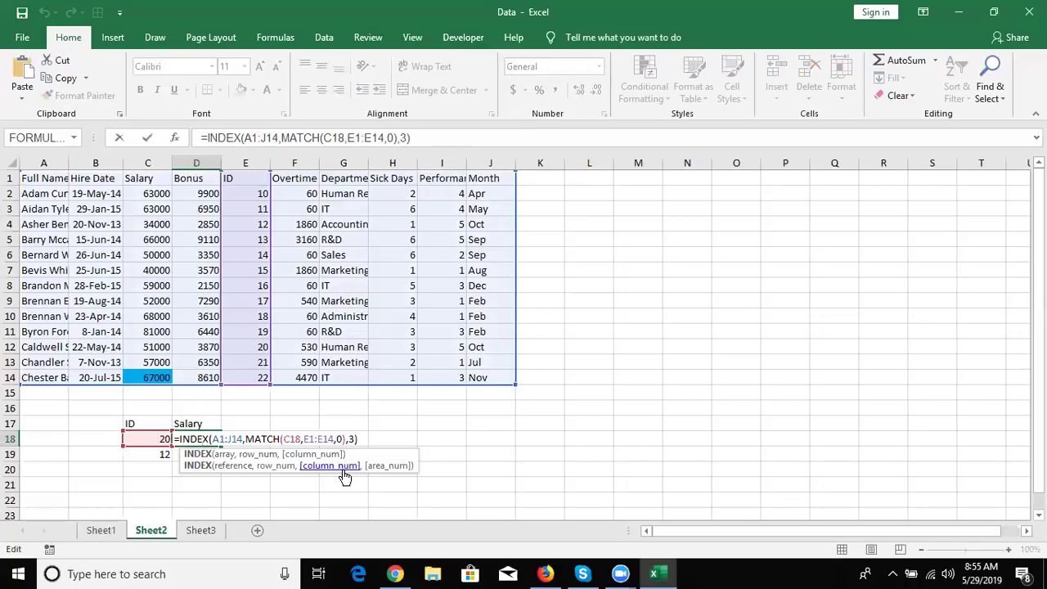
key("Escape")
key("Right")
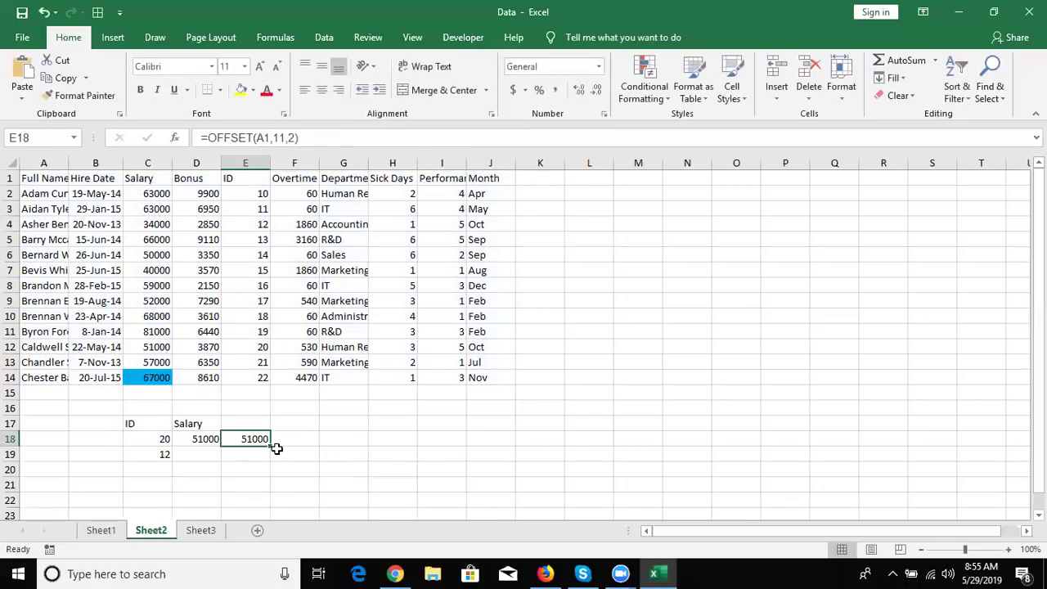
double_click(253, 439)
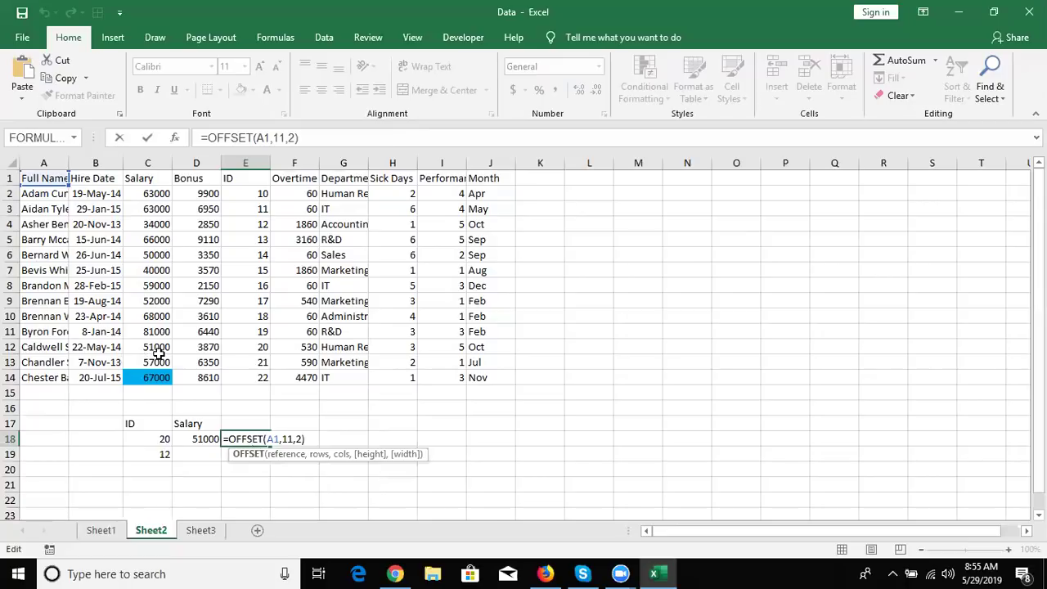
key("Return")
key("Up")
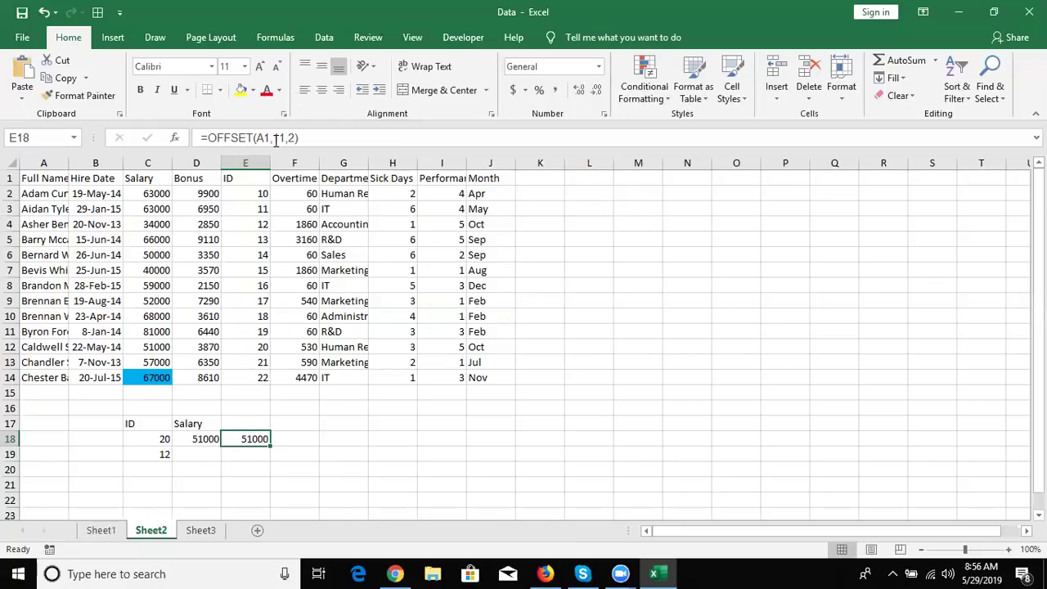
Step: Swap the fixed 11 in E18's OFFSET for MATCH(C18,E1:E14,0)-1
double_click(279, 137)
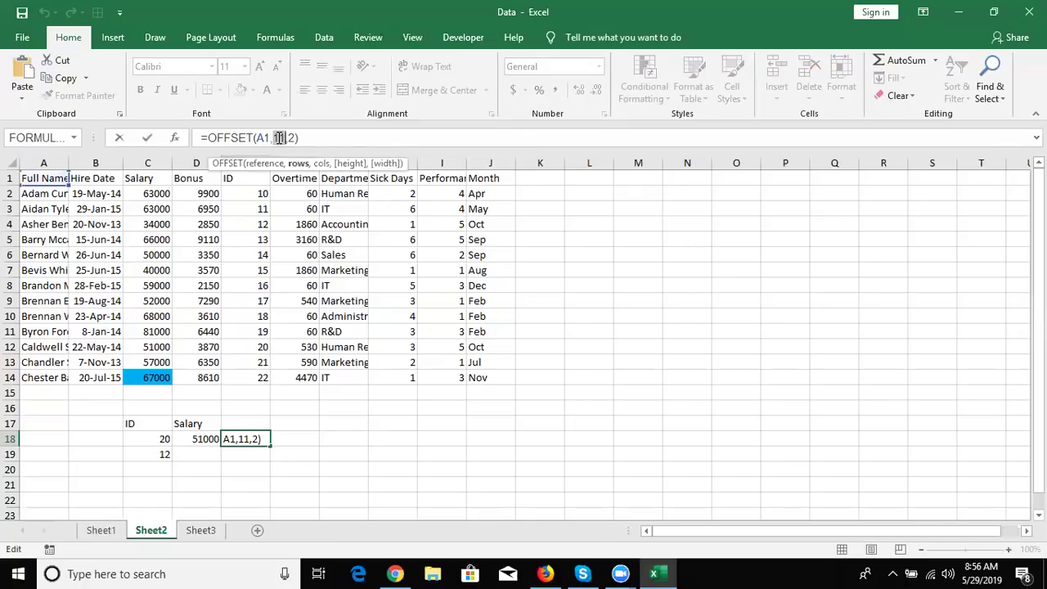
type("MATCH(C18,E1:E14,0)")
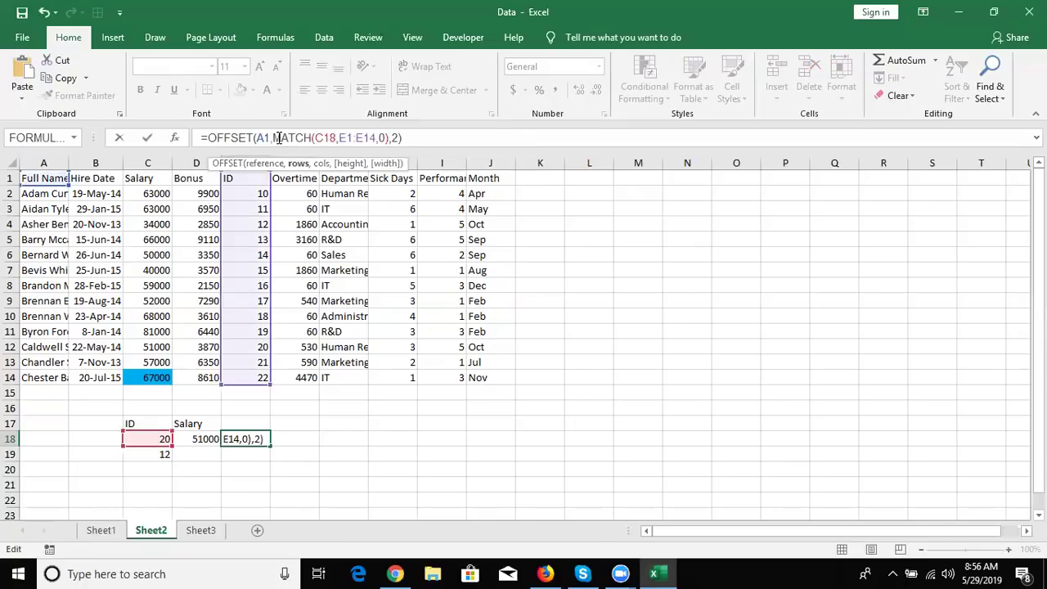
type("-1")
key("ctrl+Return")
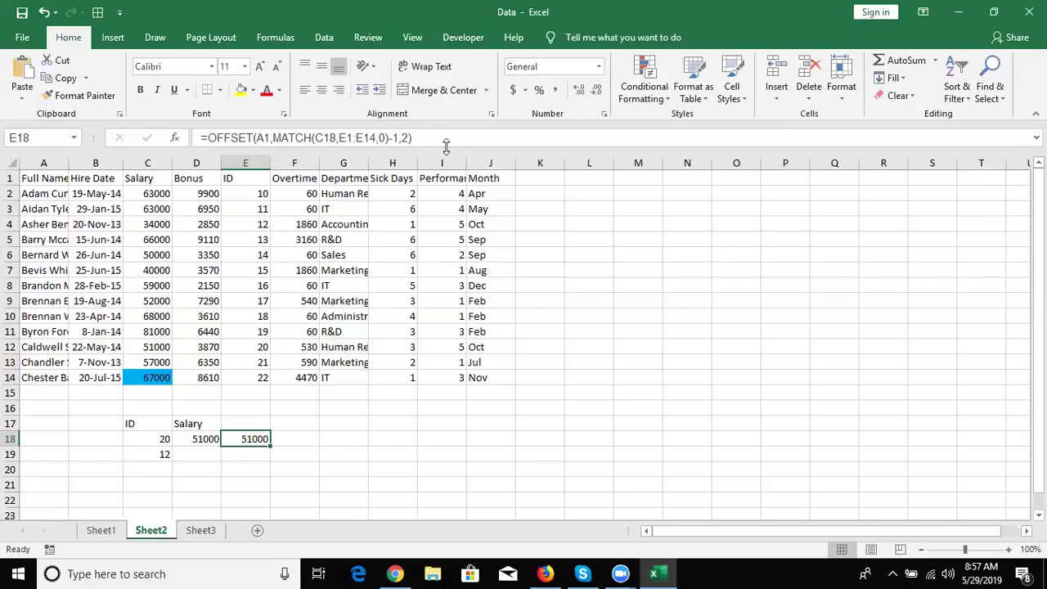
left_click(203, 439)
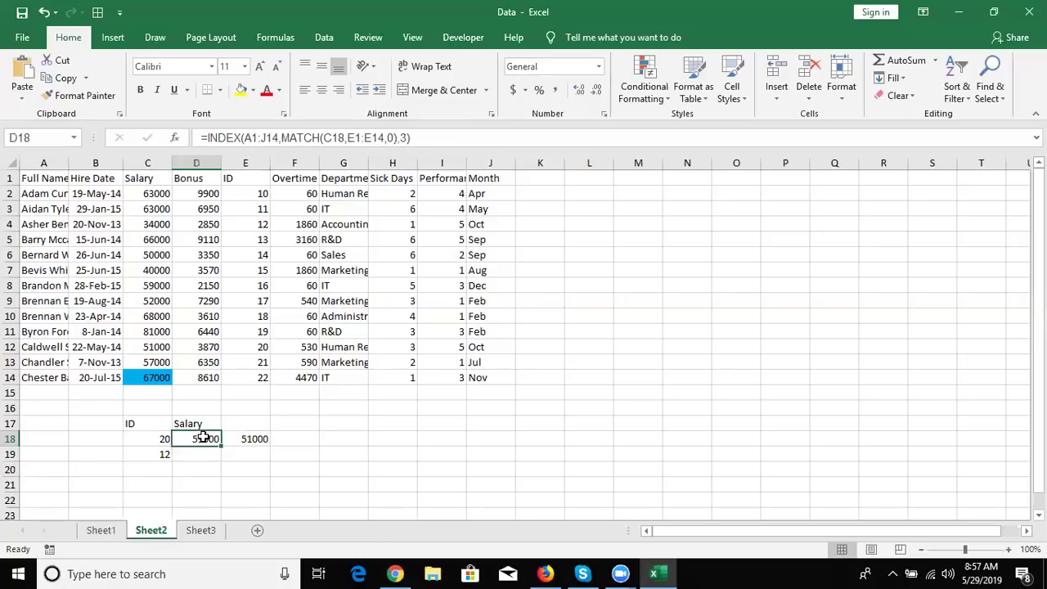
Step: Replace column number 3 in D18's INDEX with MATCH(D17,A1:J1,0) against the header row
left_click(401, 138)
double_click(401, 137)
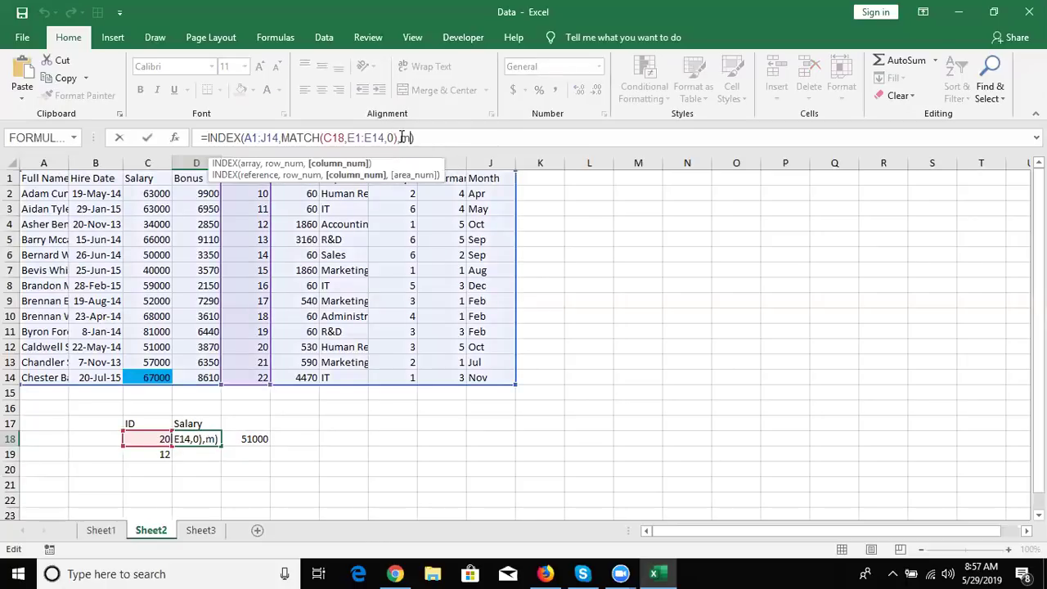
type("ma")
key("Tab")
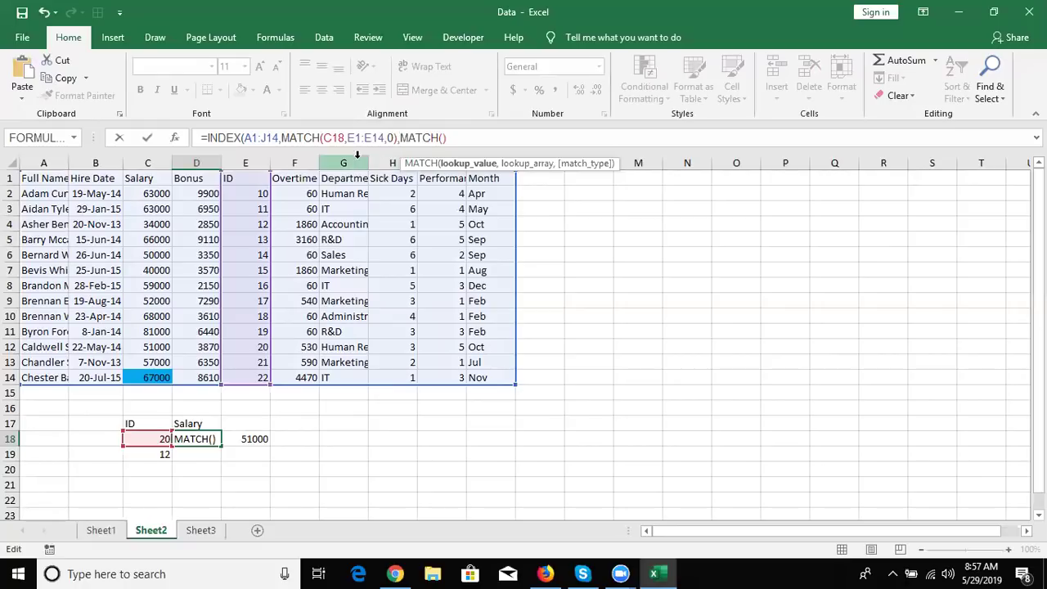
left_click(191, 426)
type(",")
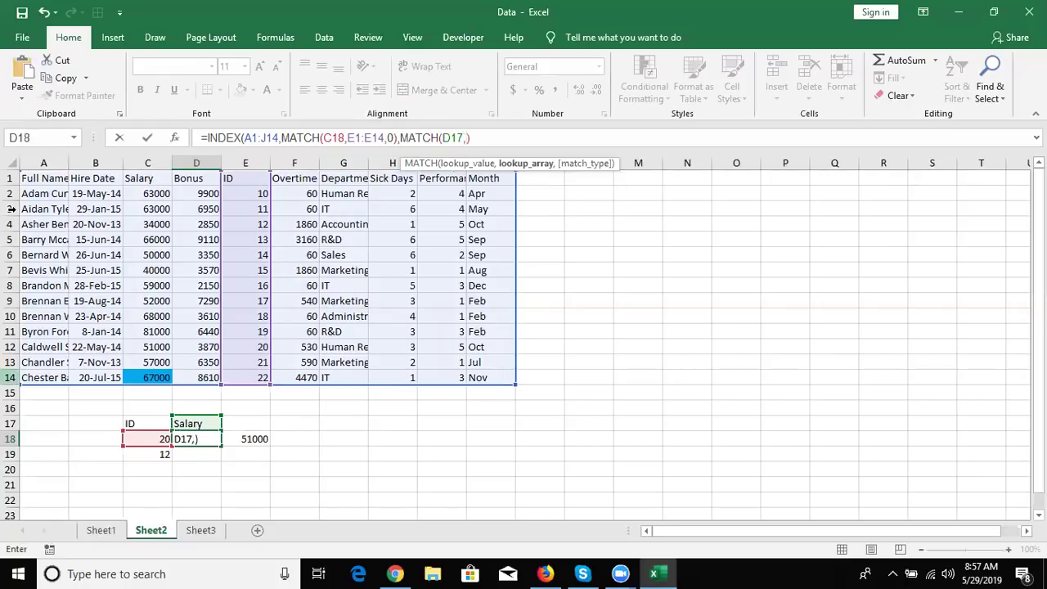
left_click(43, 180)
left_click_drag(43, 178, 477, 180)
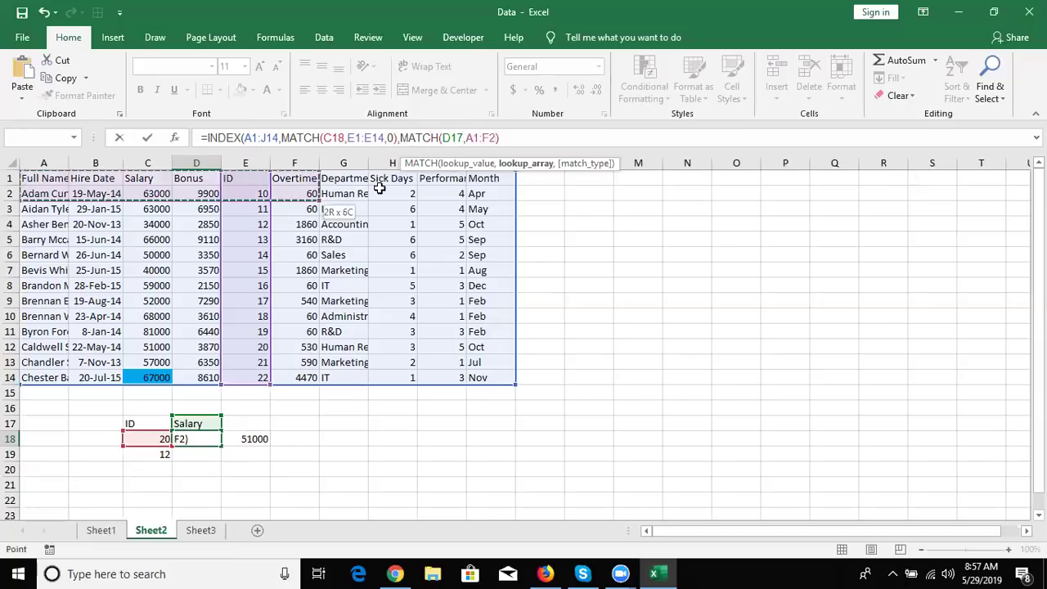
type(",0")
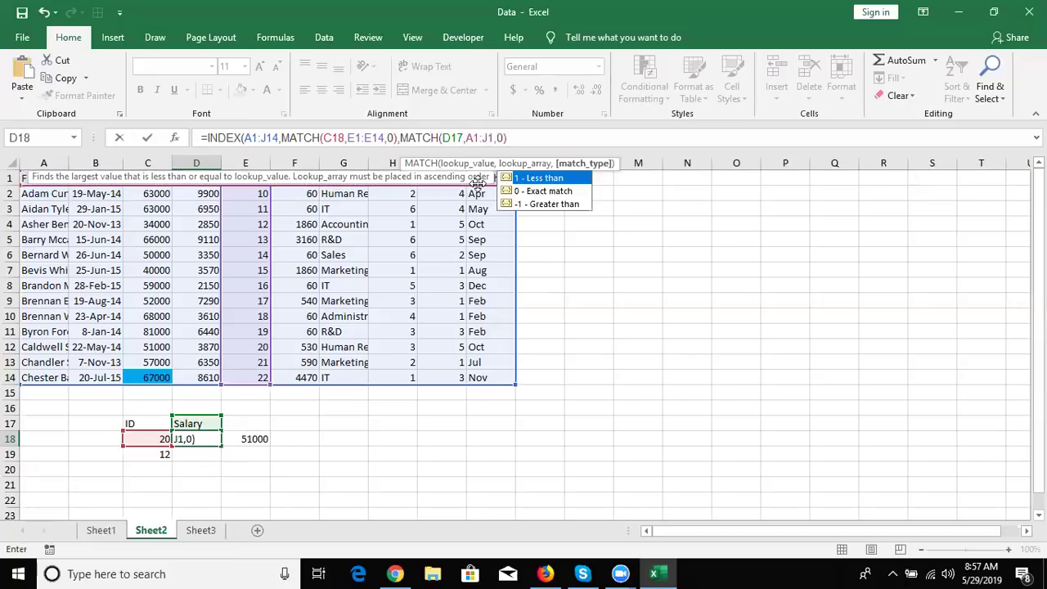
type("))")
key("Return")
key("Up")
key("Right")
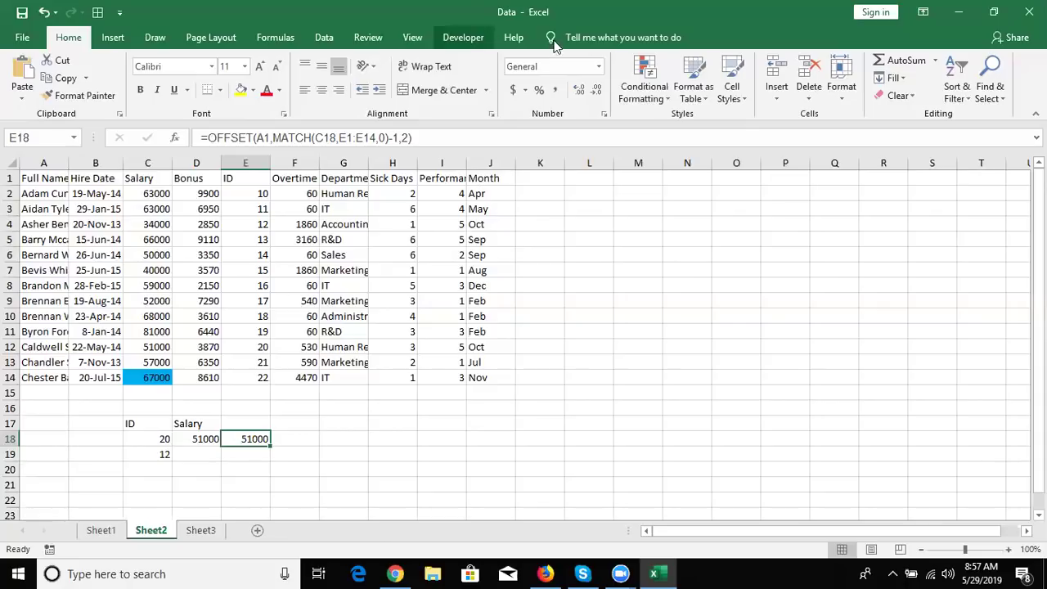
Step: Copy E1:J14 from Sheet2 and paste it transposed into Sheet3 at A1
left_click(245, 178)
left_click_drag(375, 178, 468, 359)
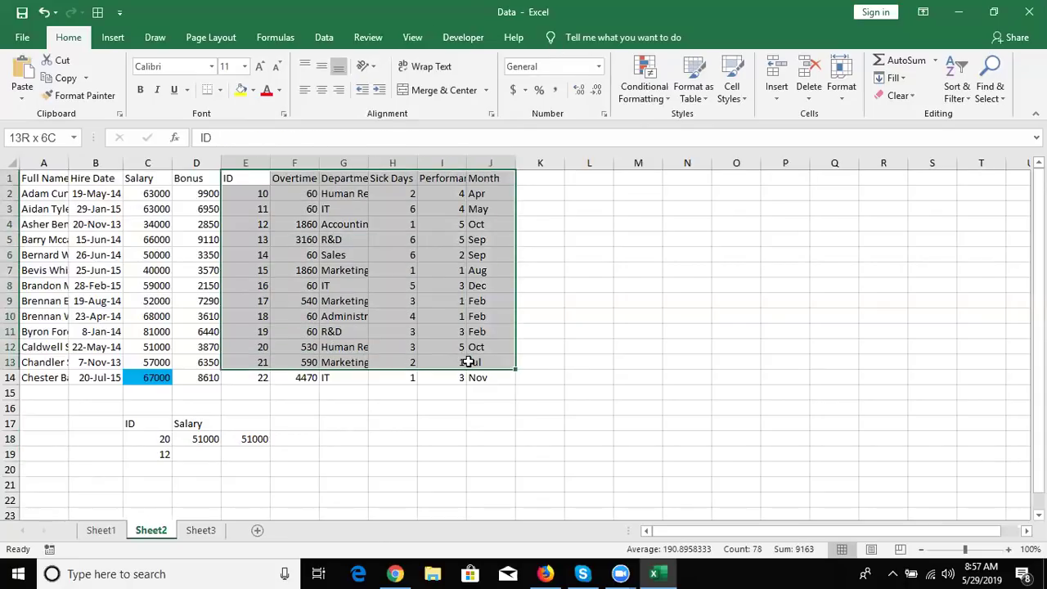
left_click_drag(469, 360, 464, 378)
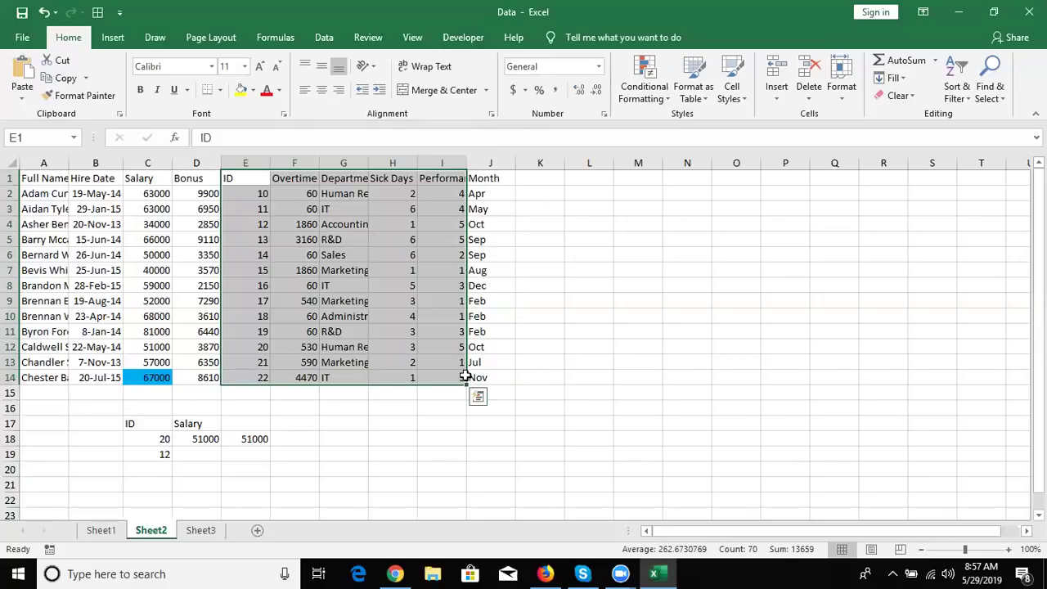
key("shift+Right")
key("ctrl+c")
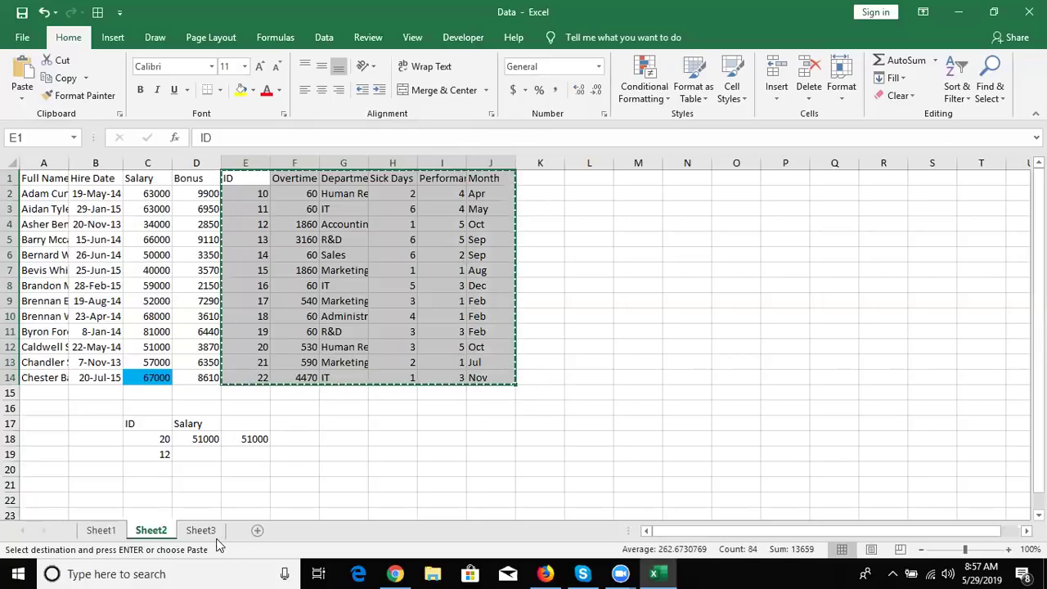
left_click(209, 531)
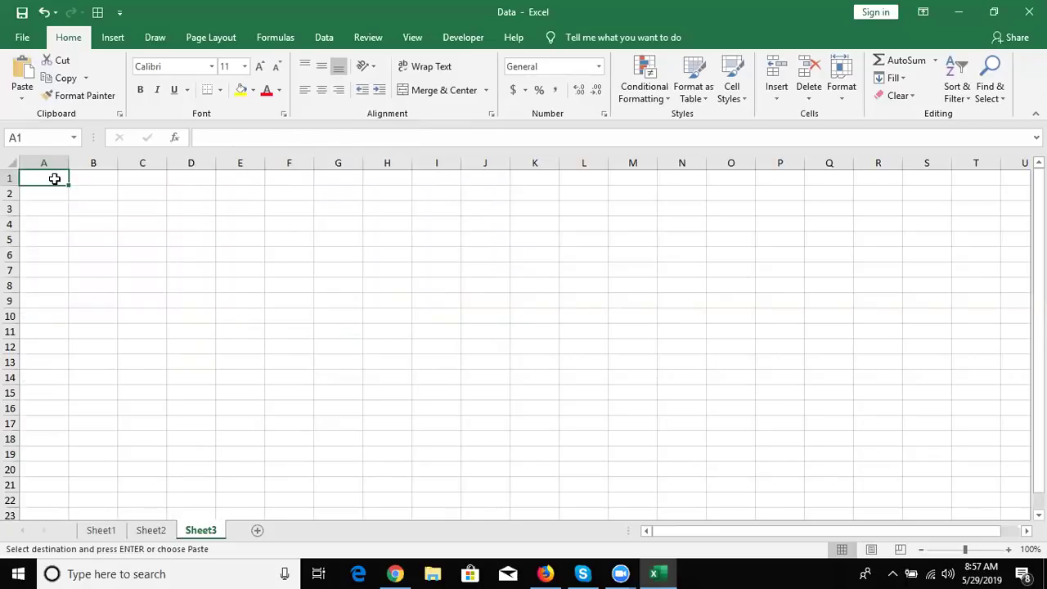
right_click(55, 179)
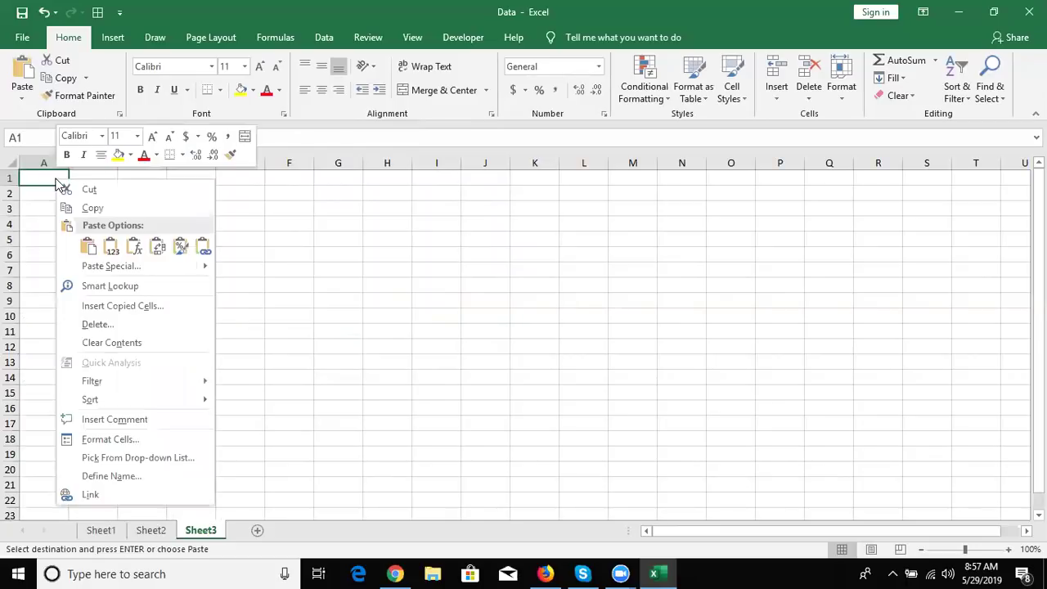
left_click(103, 274)
left_click(170, 343)
left_click(211, 371)
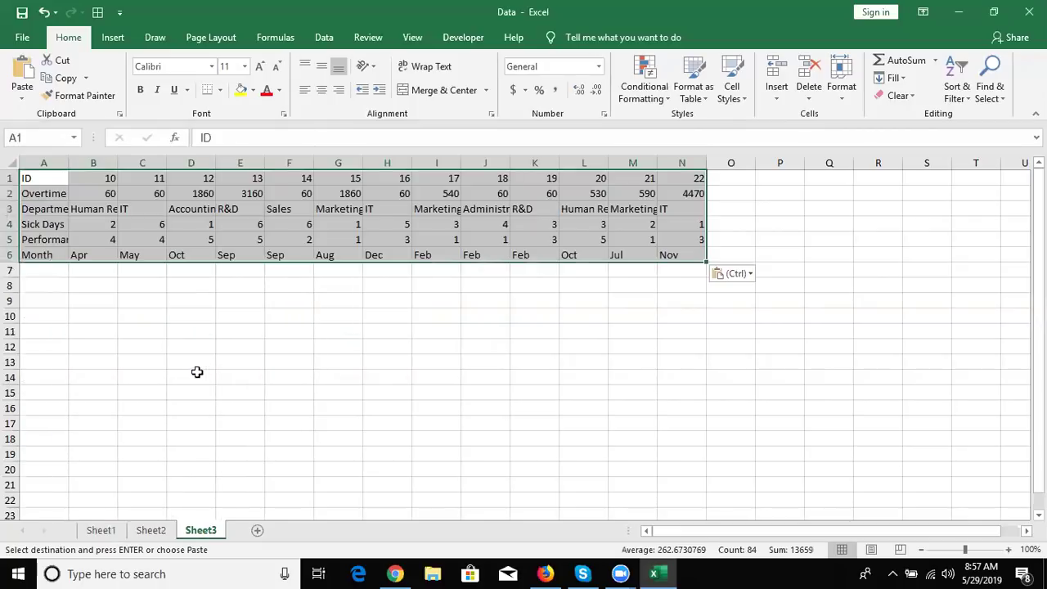
Step: Enter ID 15 in B13 and the label Month in B14
left_click(100, 361)
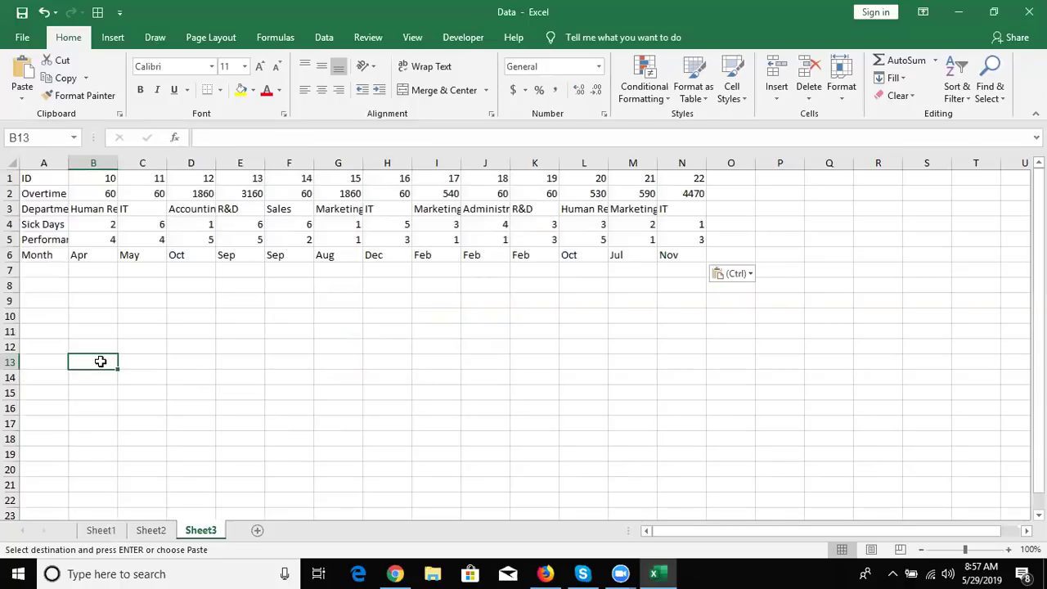
type("15")
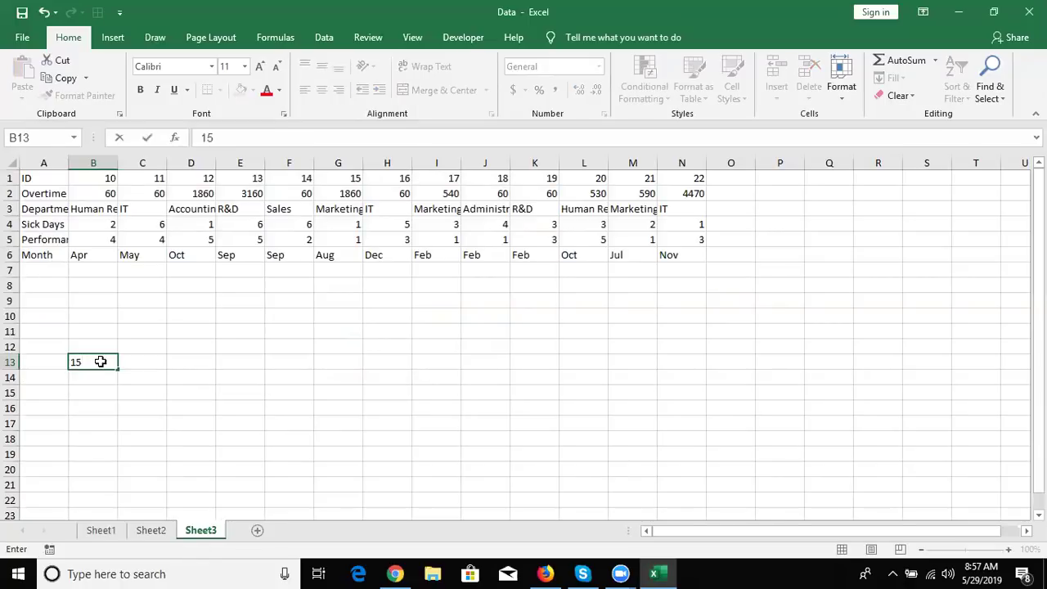
key("Return")
type("Month")
key("Return")
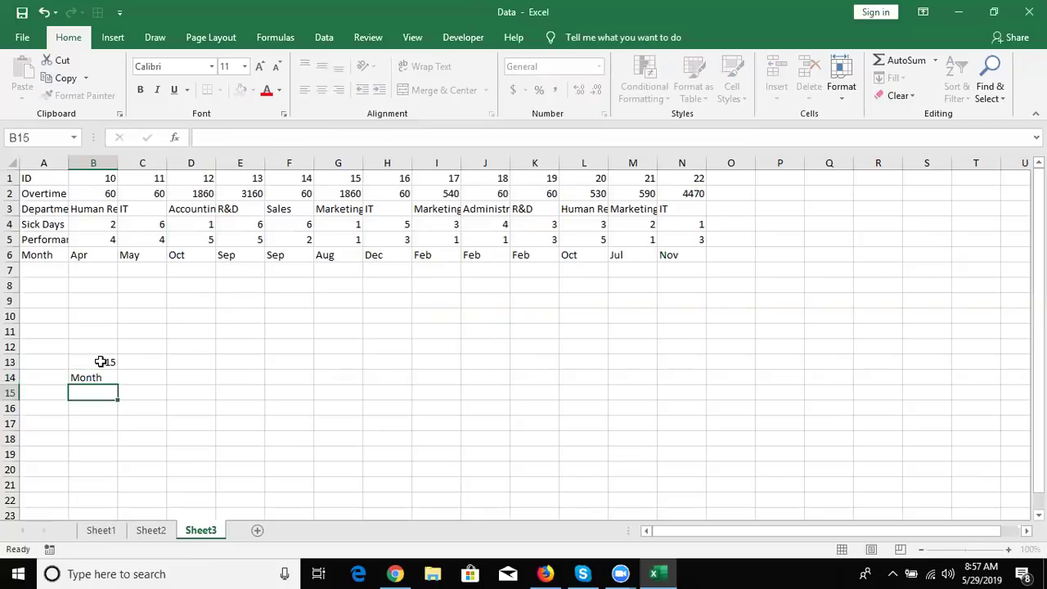
key("Up")
key("Up")
key("Right")
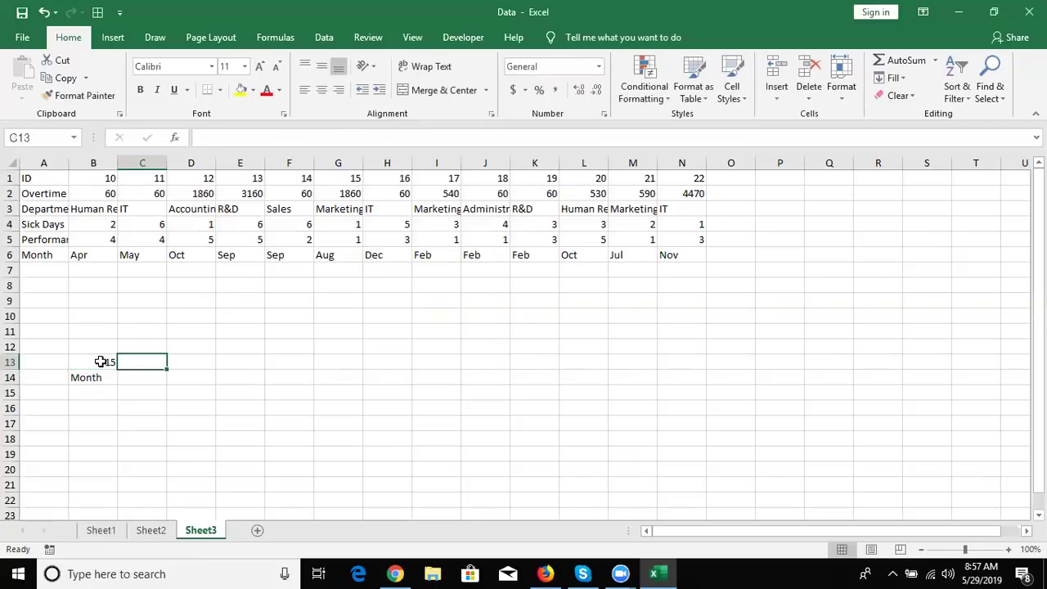
key("Down")
Step: Enter an HLOOKUP in C14 on B13 over rows 1:6 with row index 6, exact match
type("=hl")
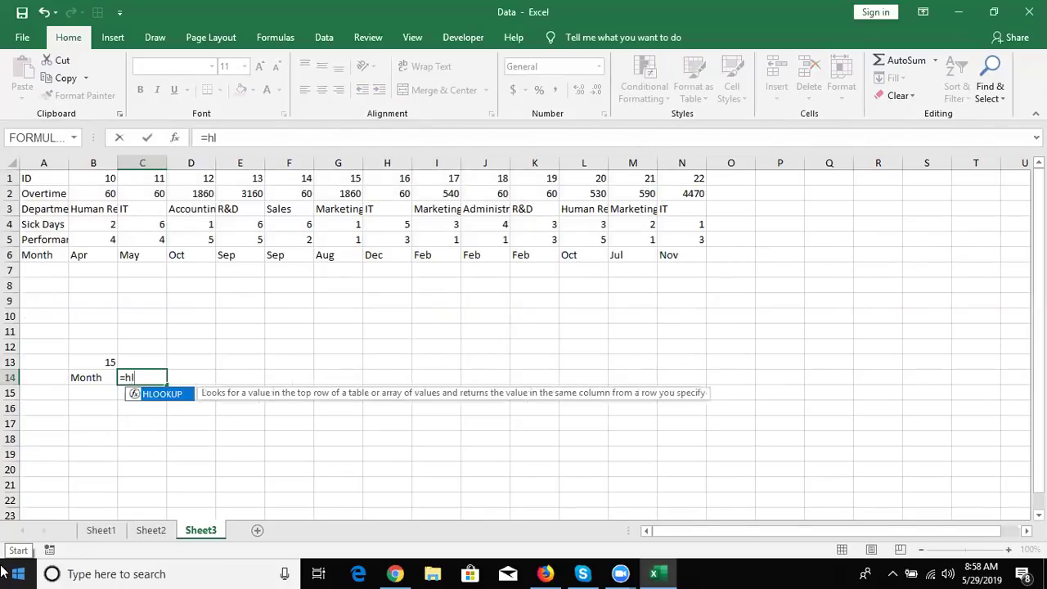
key("Tab")
key("Up")
key("Left")
type(",")
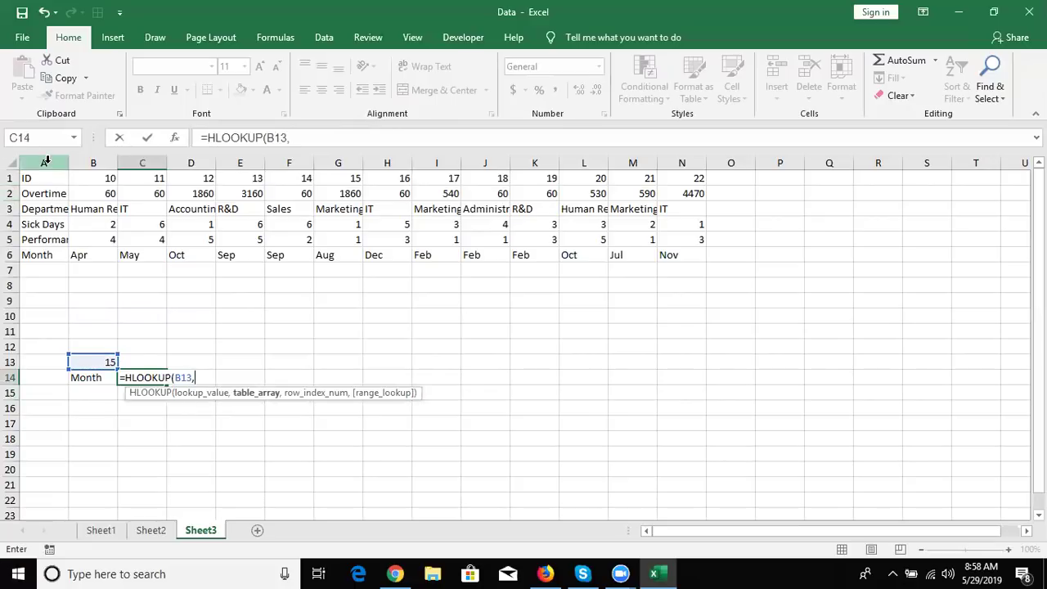
left_click_drag(11, 177, 11, 255)
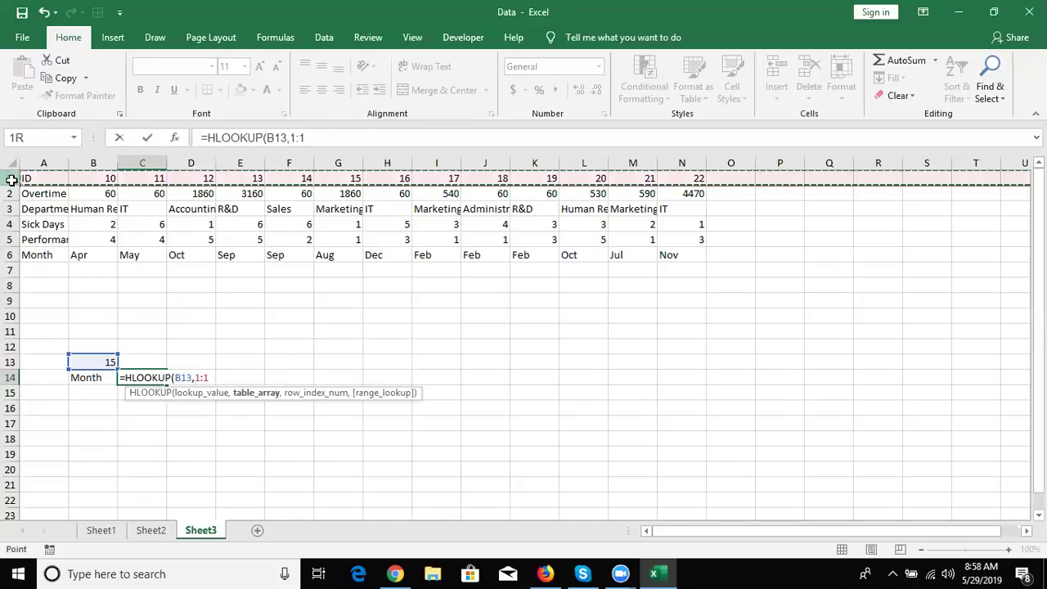
type(",")
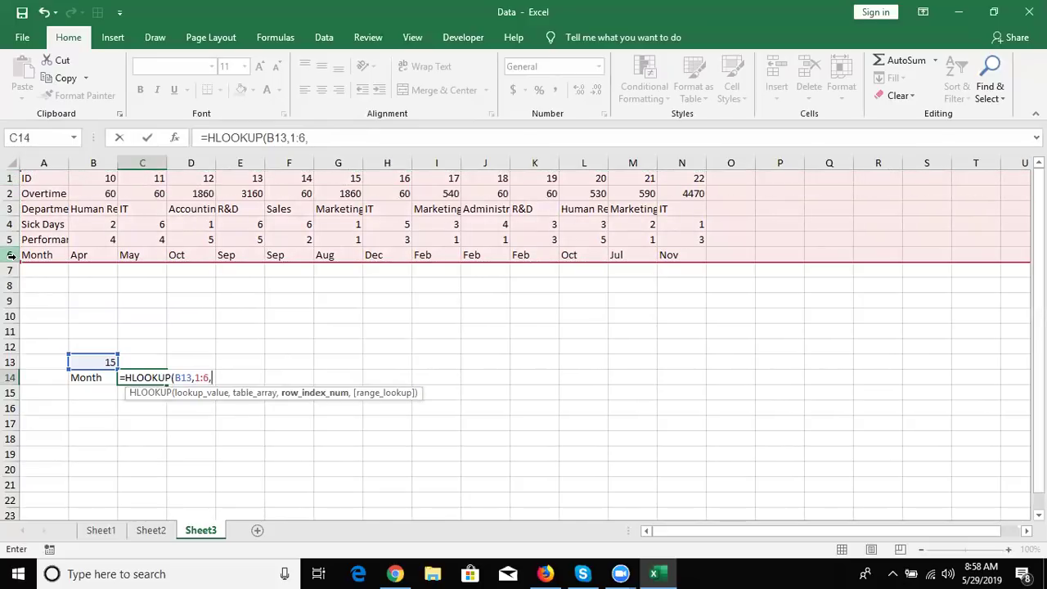
type("6,0")
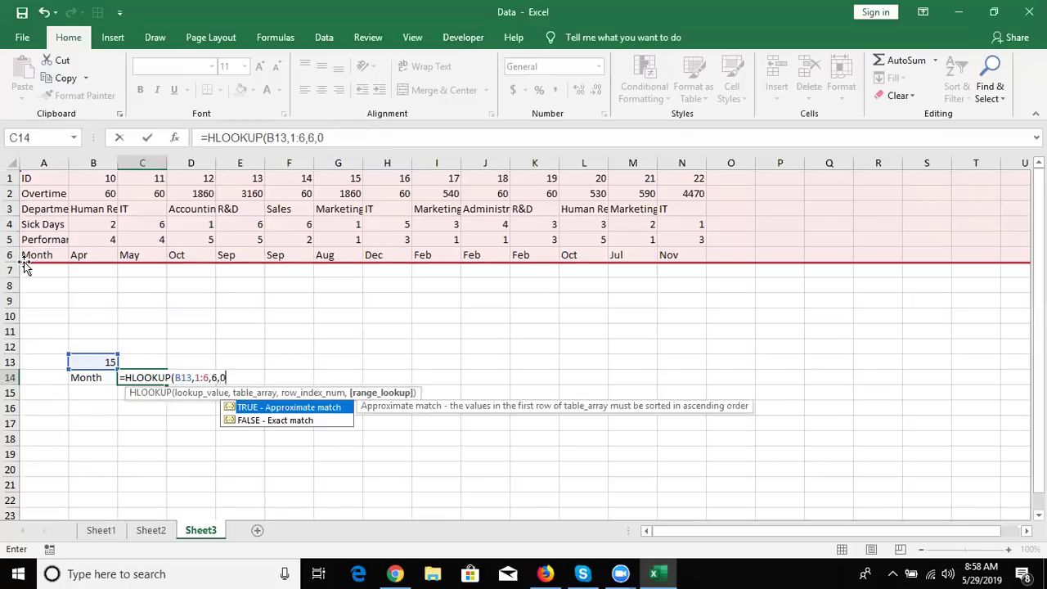
key("Return")
key("Up")
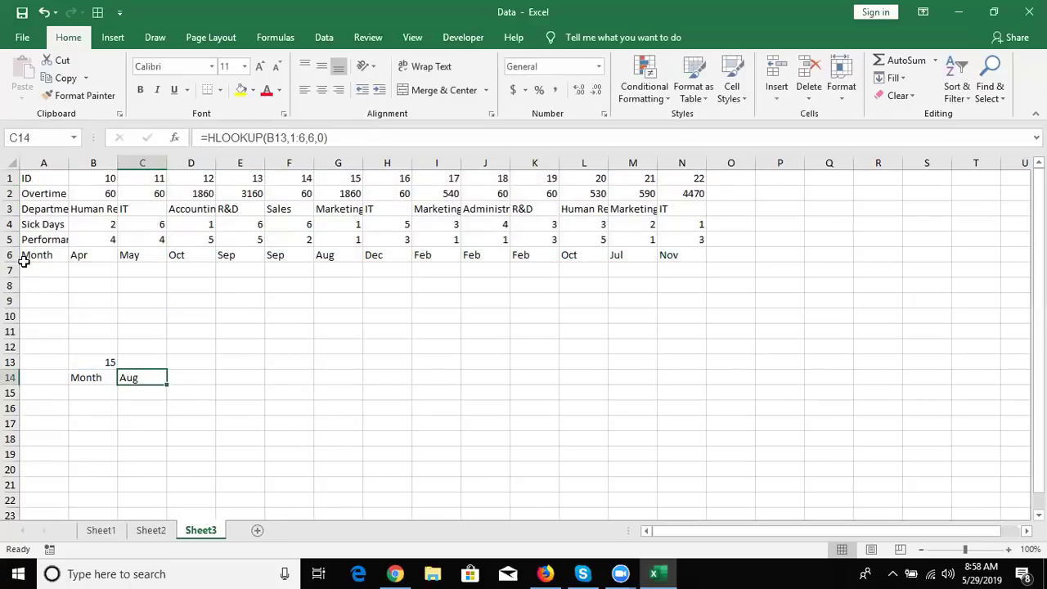
Step: Replace the row index 6 with MATCH(B14,A1:A6,0) so C14 returns Aug
left_click(309, 139)
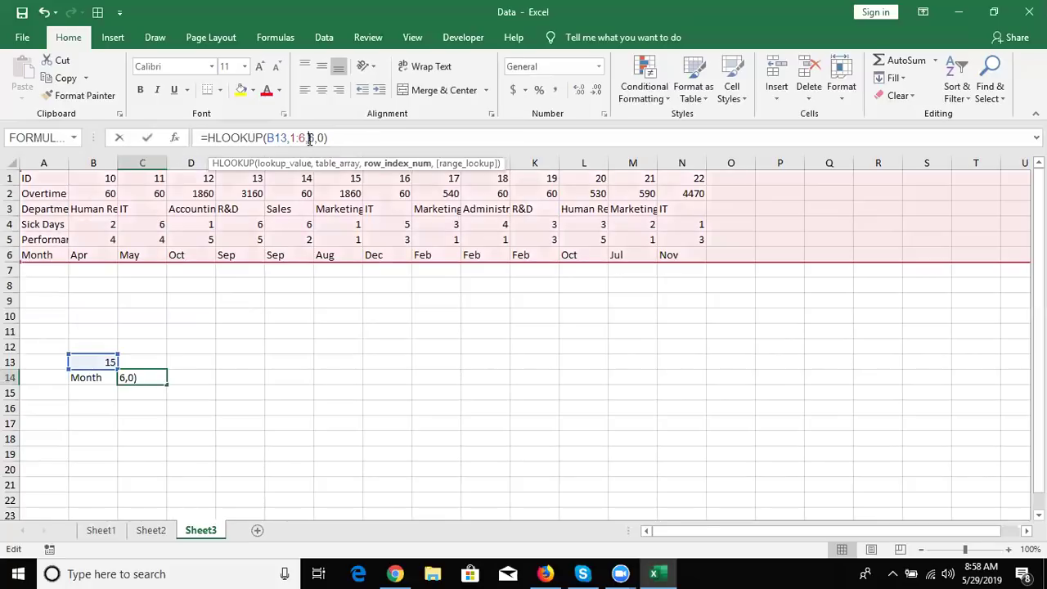
key("BackSpace")
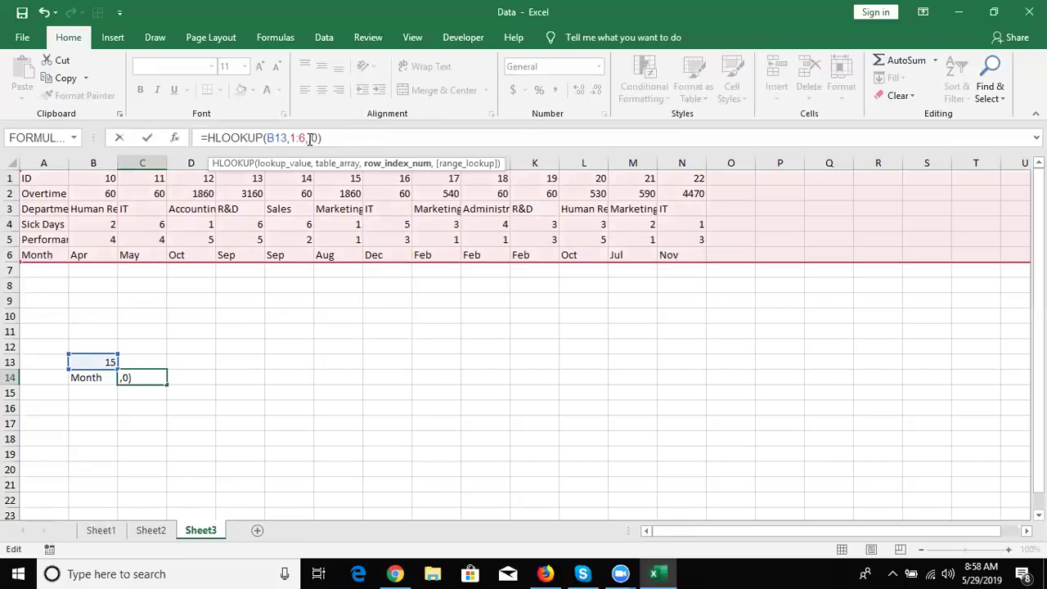
type("ma,")
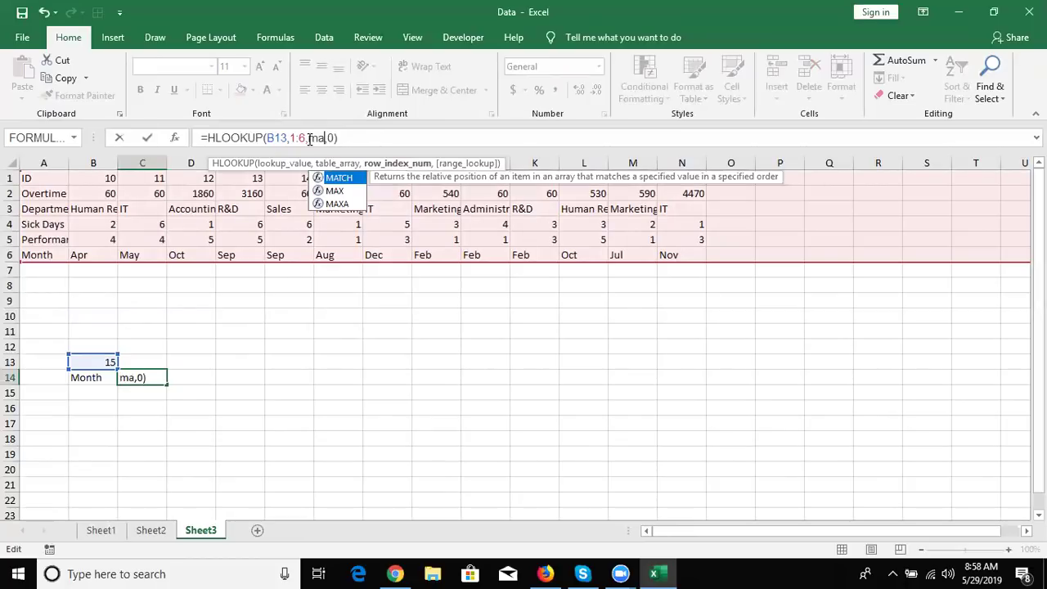
key("Tab")
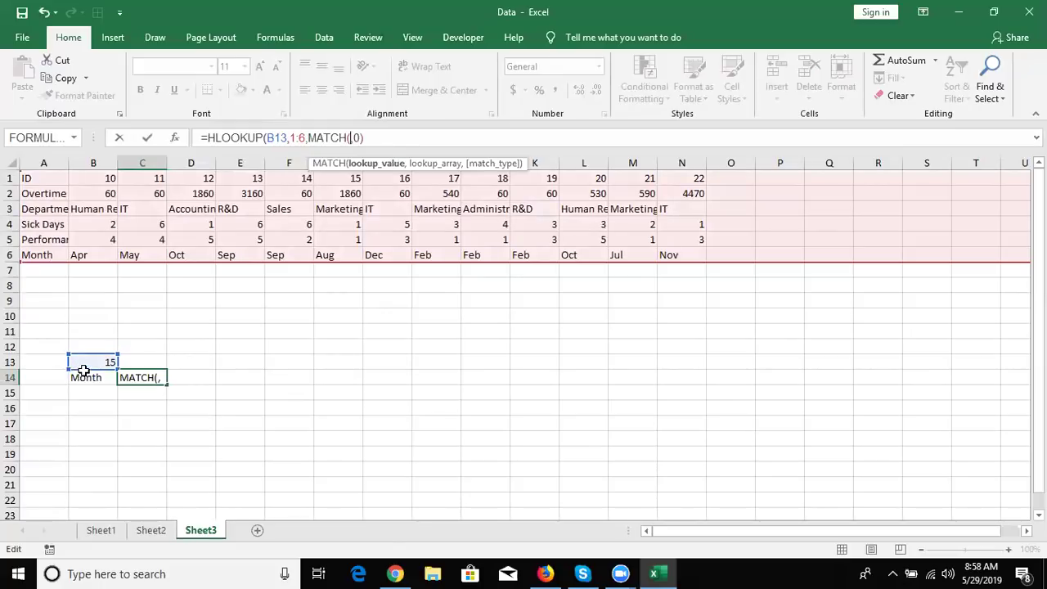
left_click(86, 376)
type(",")
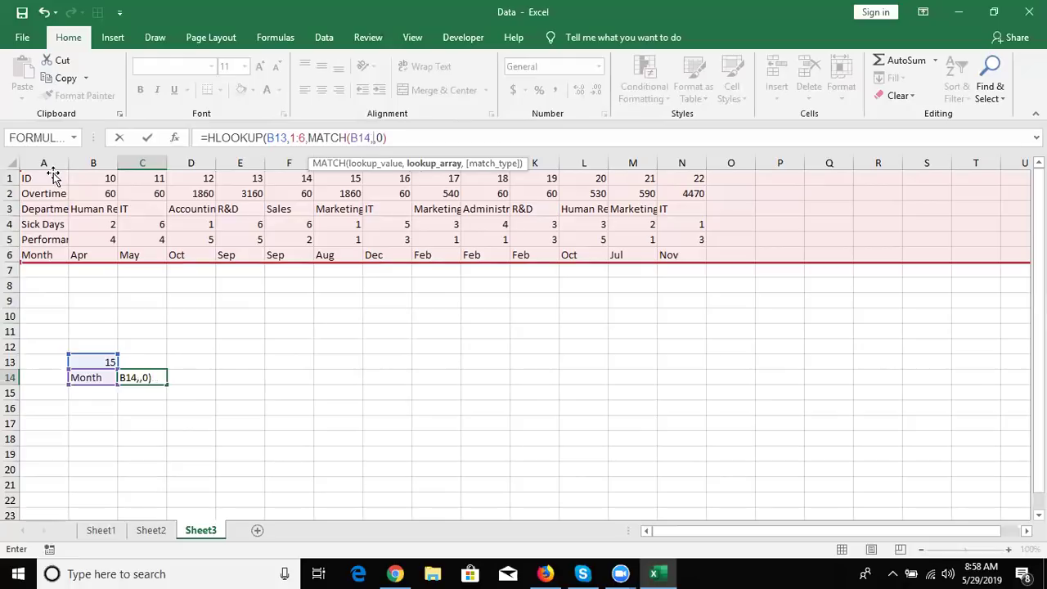
left_click_drag(51, 178, 40, 255)
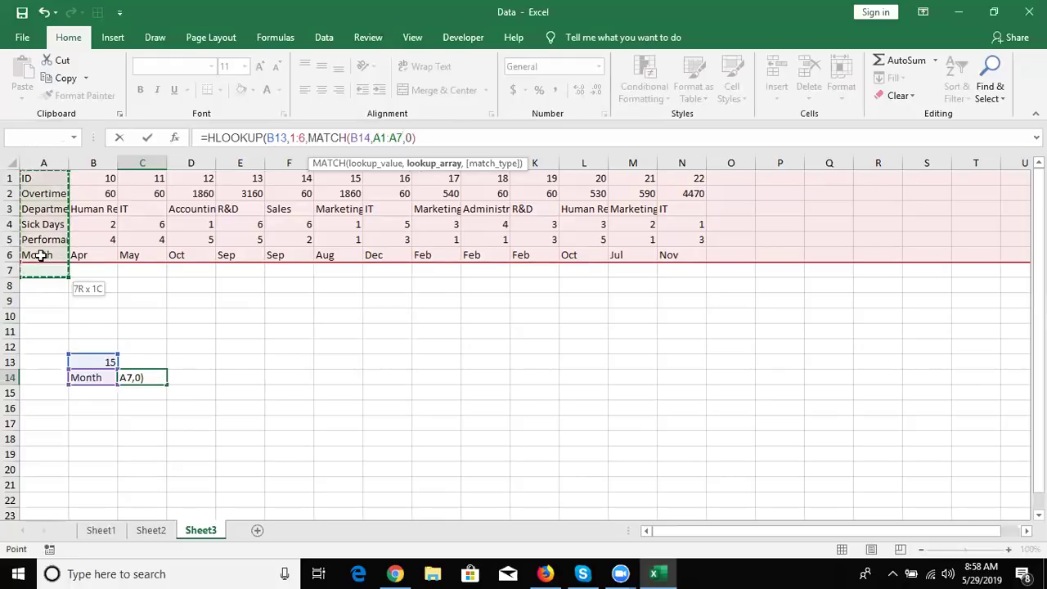
type(",0)")
key("Return")
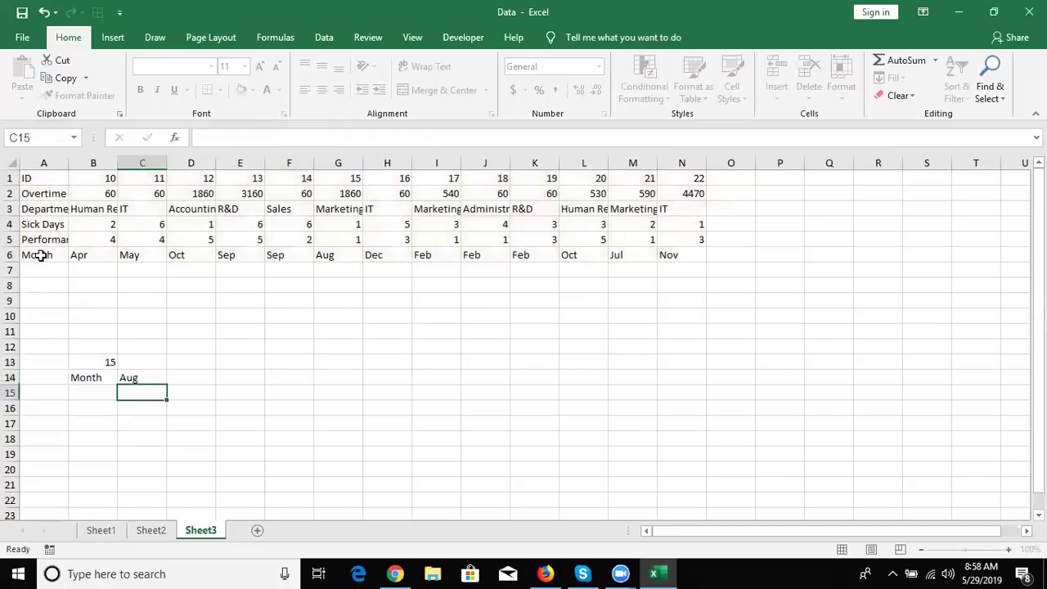
key("Up")
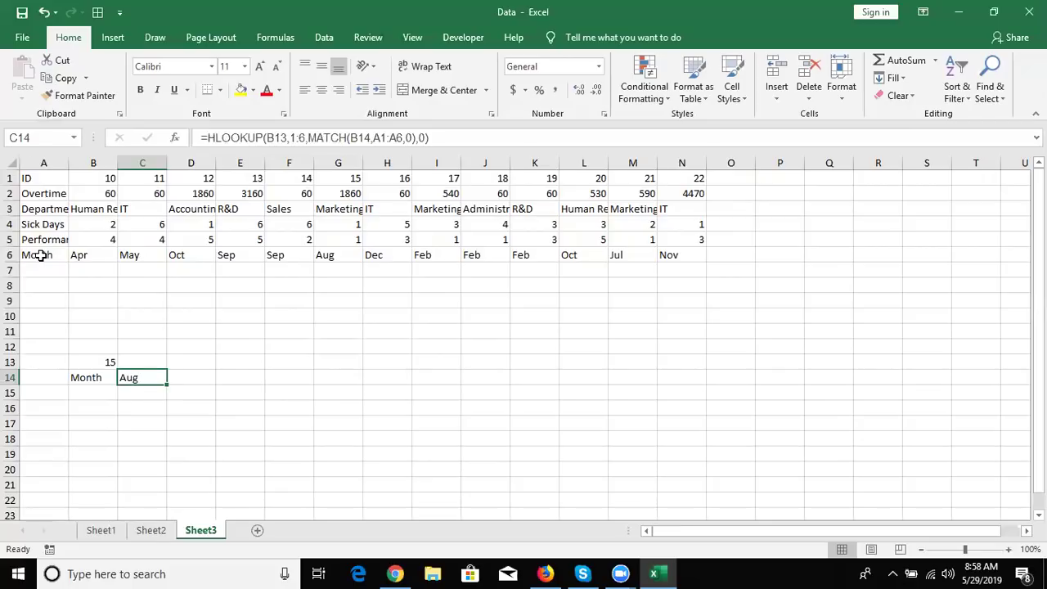
key("Down")
key("Left")
key("Up")
key("Right")
key("Up")
Step: Start C13's INDEX over A1:N6 with a row MATCH of B14 against A1:A6
type("=in")
key("Tab")
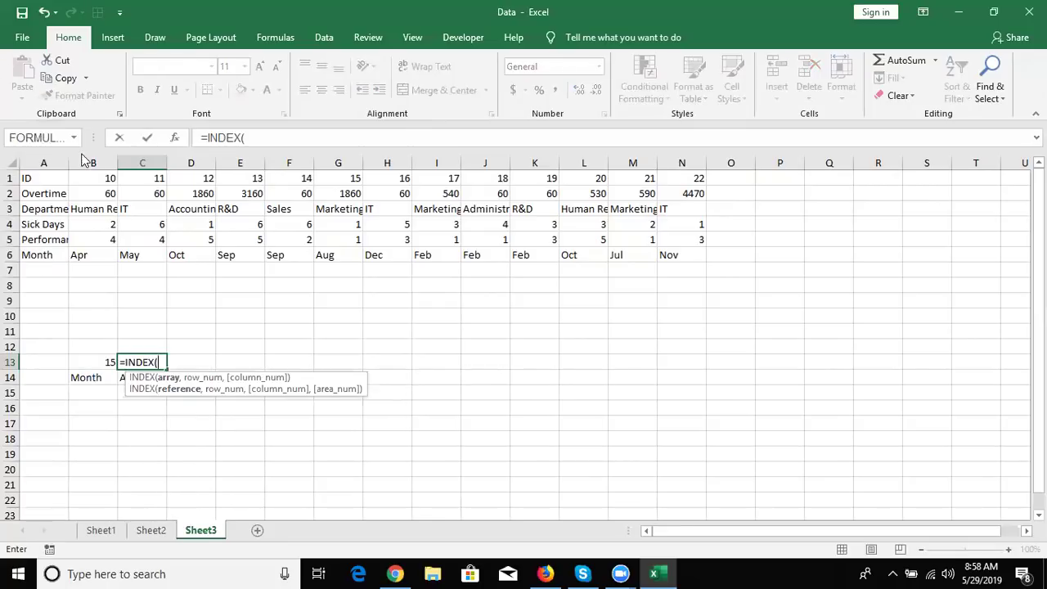
mouse_move(46, 178)
left_mouse_down()
mouse_move(505, 192)
mouse_move(677, 254)
left_mouse_up()
type(",")
type("t")
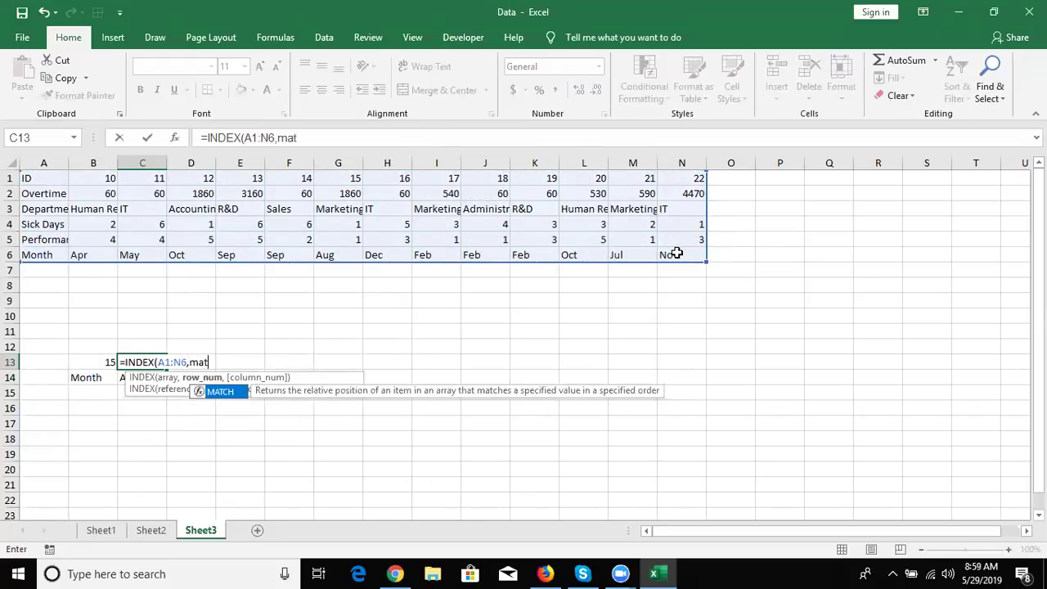
key("Tab")
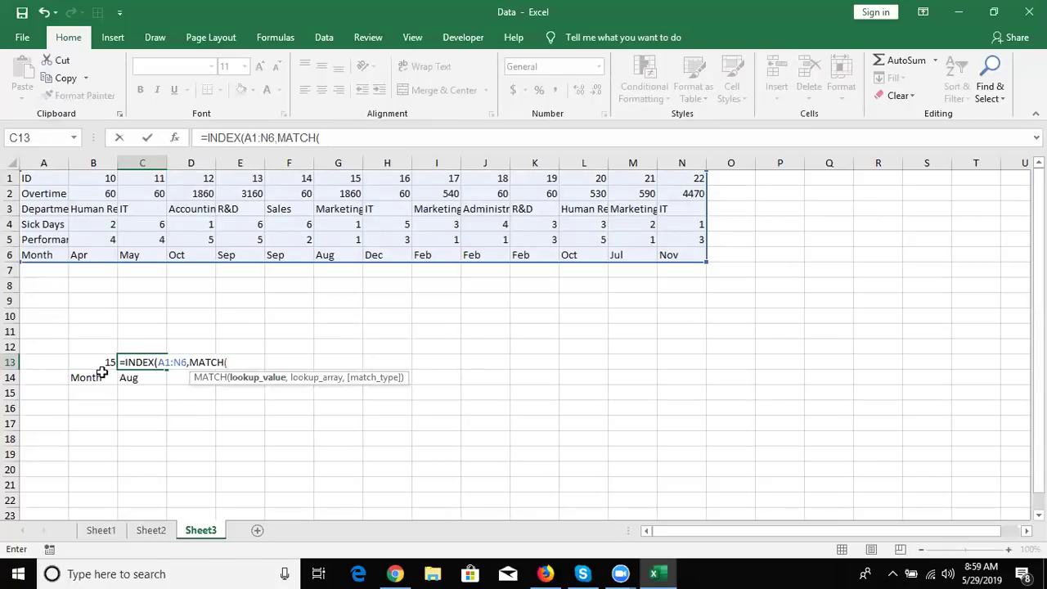
left_click(100, 376)
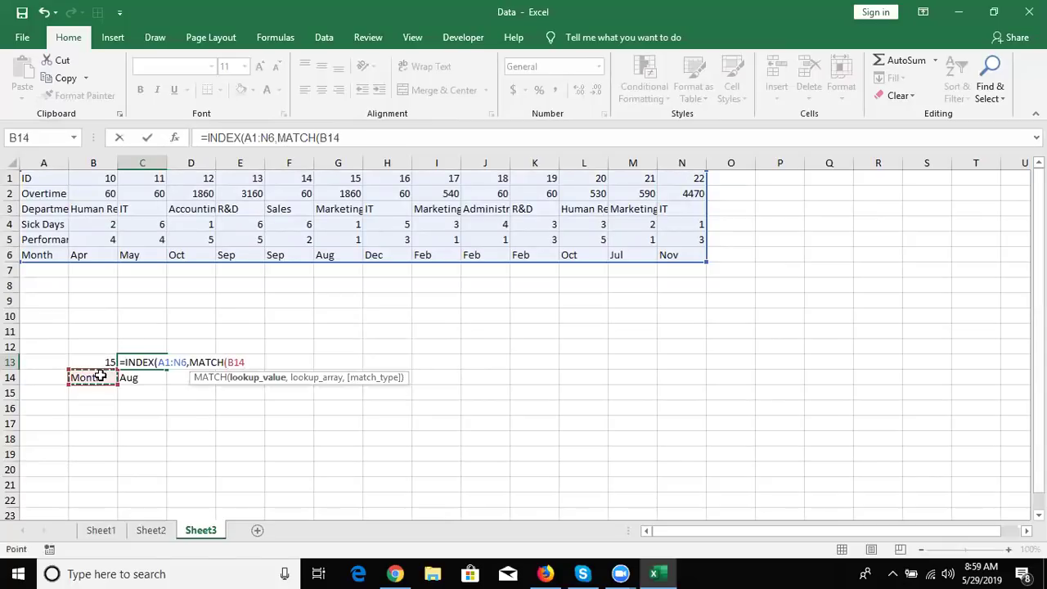
key("BackSpace")
key("BackSpace")
key("BackSpace")
key("BackSpace")
key("BackSpace")
key("BackSpace")
key("BackSpace")
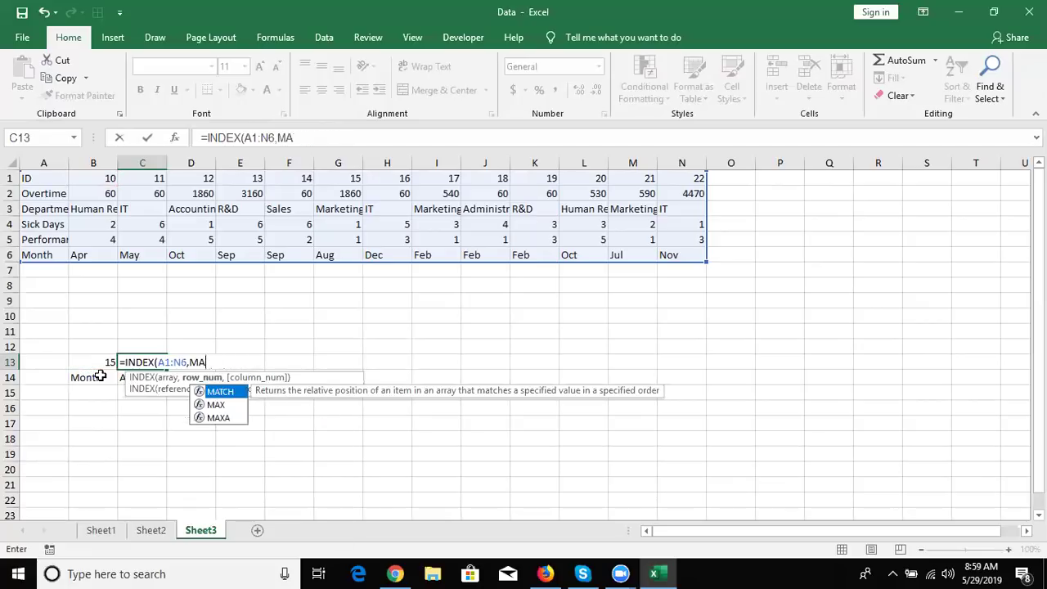
key("Tab")
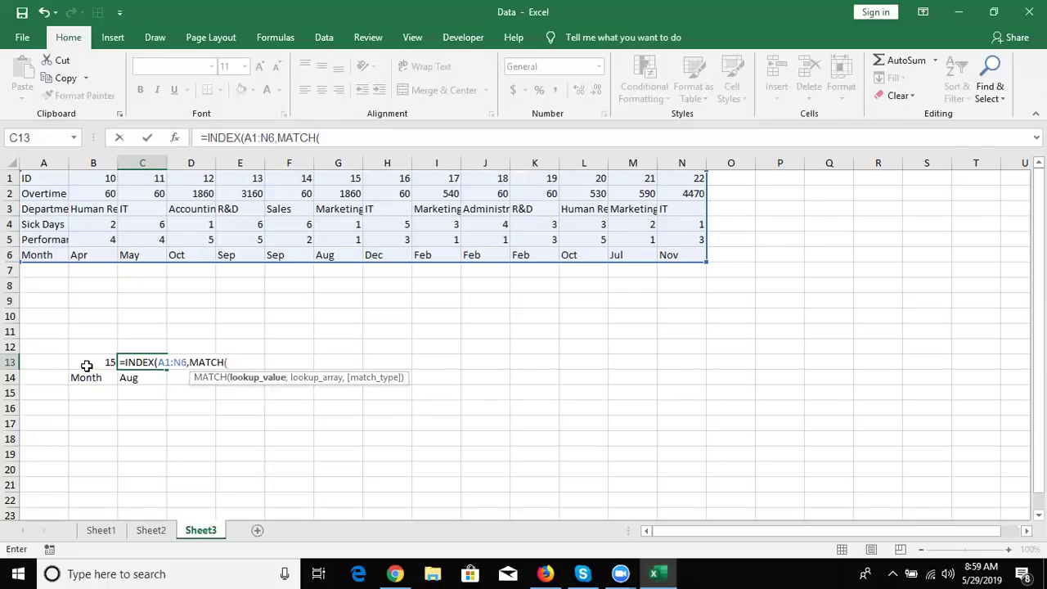
left_click(82, 379)
type(",")
left_click_drag(57, 179, 60, 252)
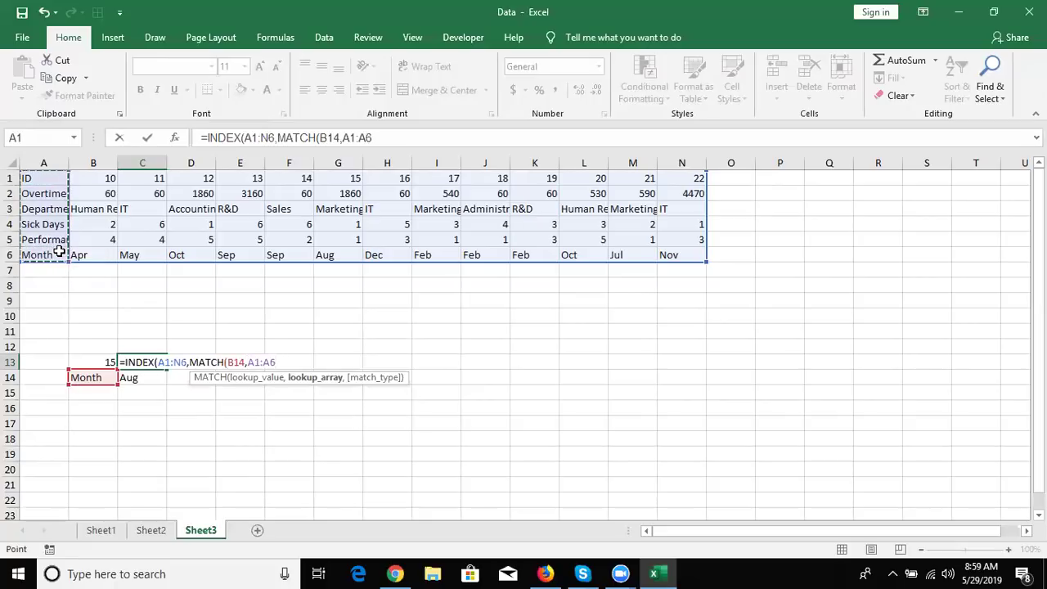
Step: Add the column position MATCH(B13,A1:N1,0) and accept Excel's correction, returning Aug
type(",0")
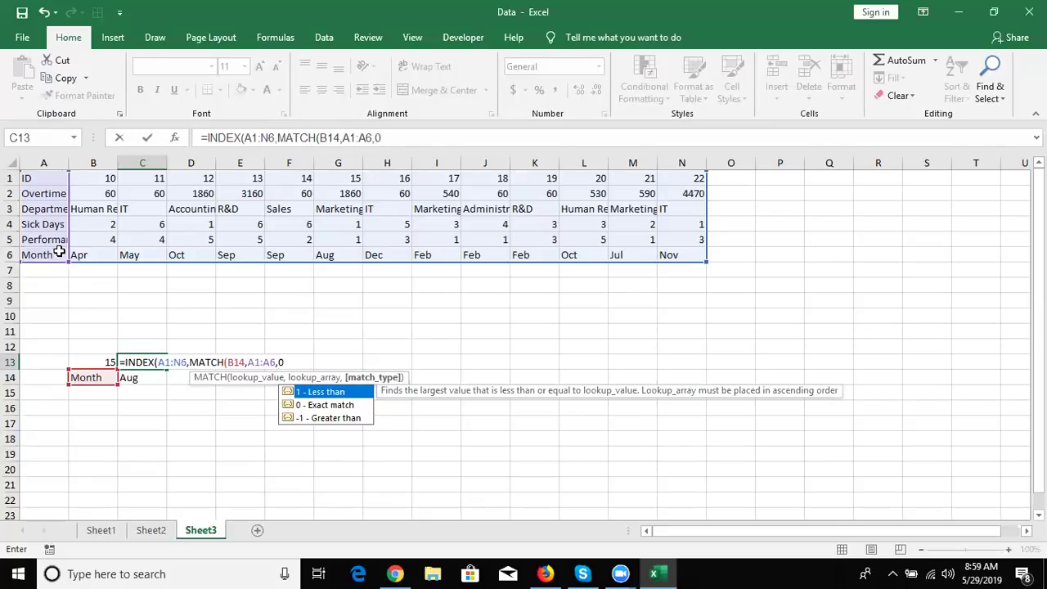
type("),")
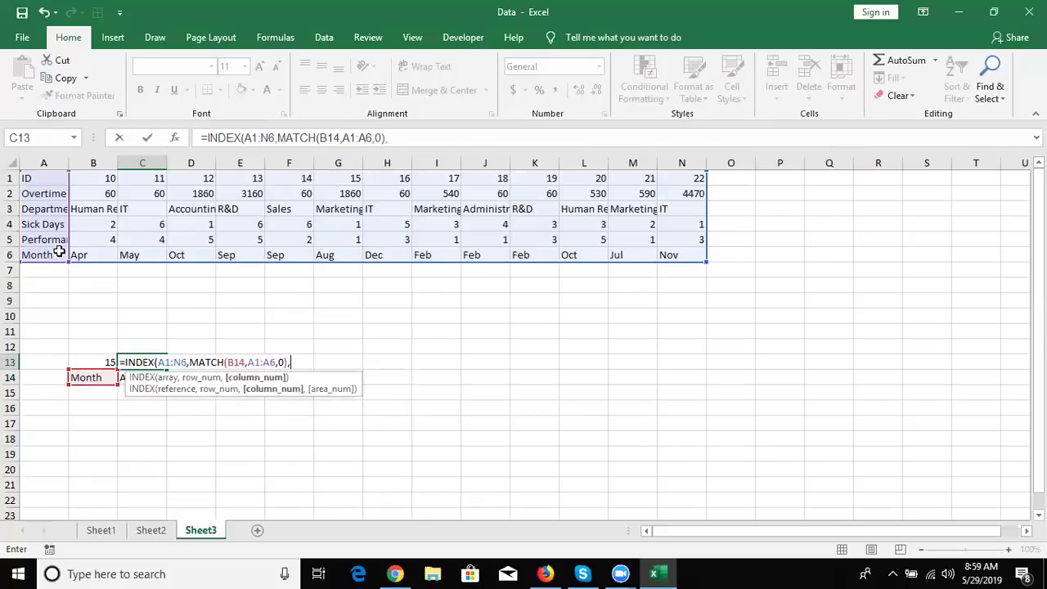
type("mat")
key("Tab")
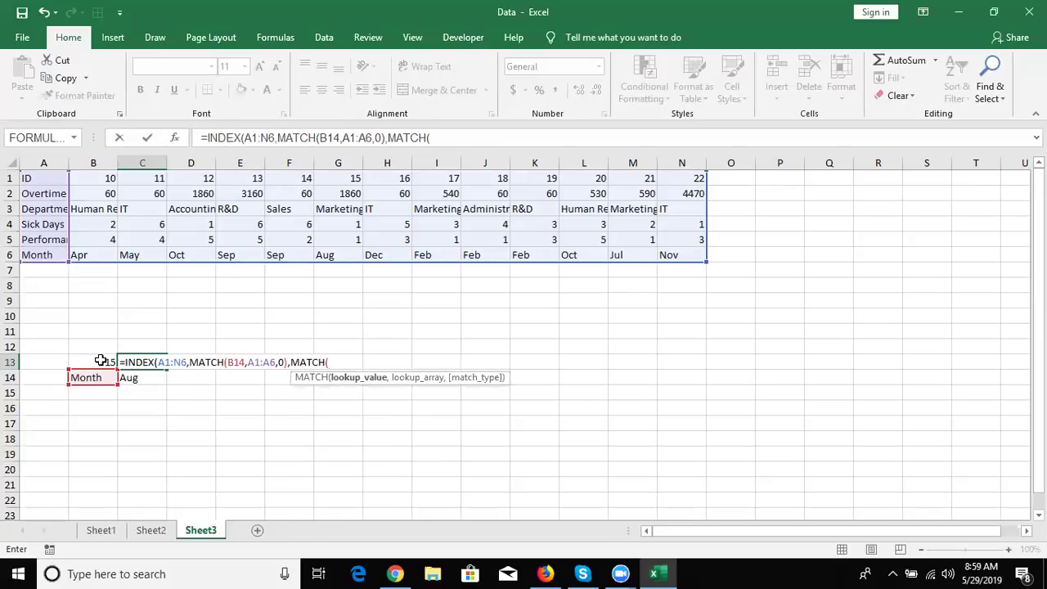
left_click(100, 361)
type(",")
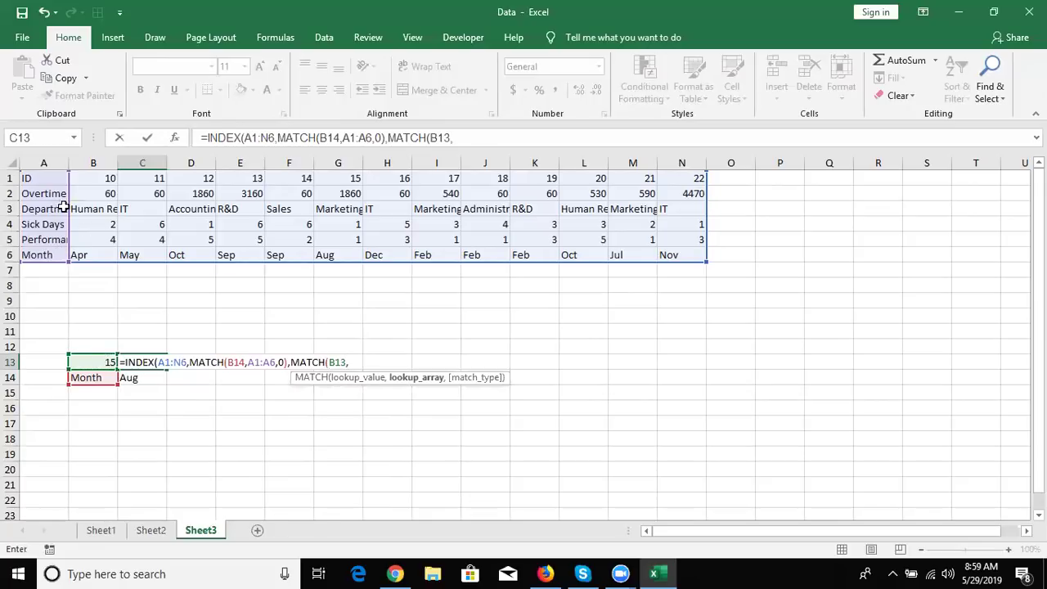
mouse_move(49, 180)
left_mouse_down()
mouse_move(609, 192)
mouse_move(682, 182)
left_mouse_up()
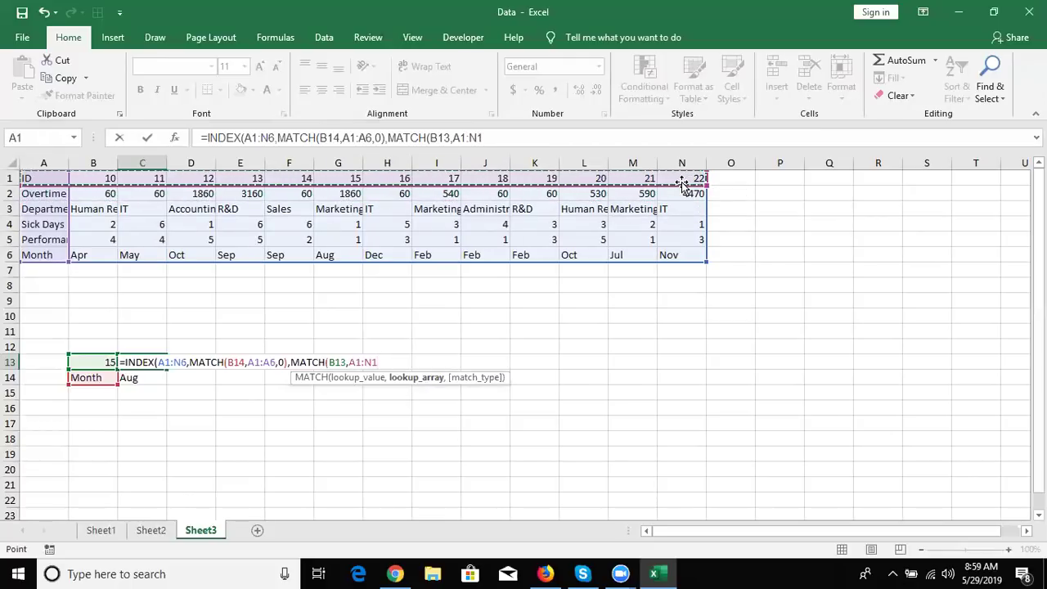
type(",0")
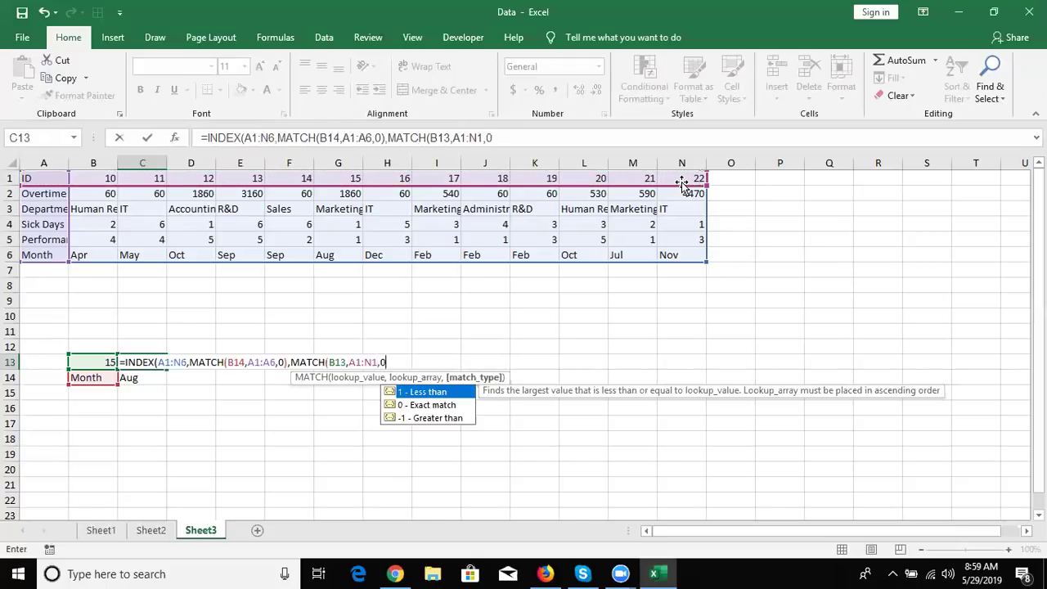
type(")")
key("Return")
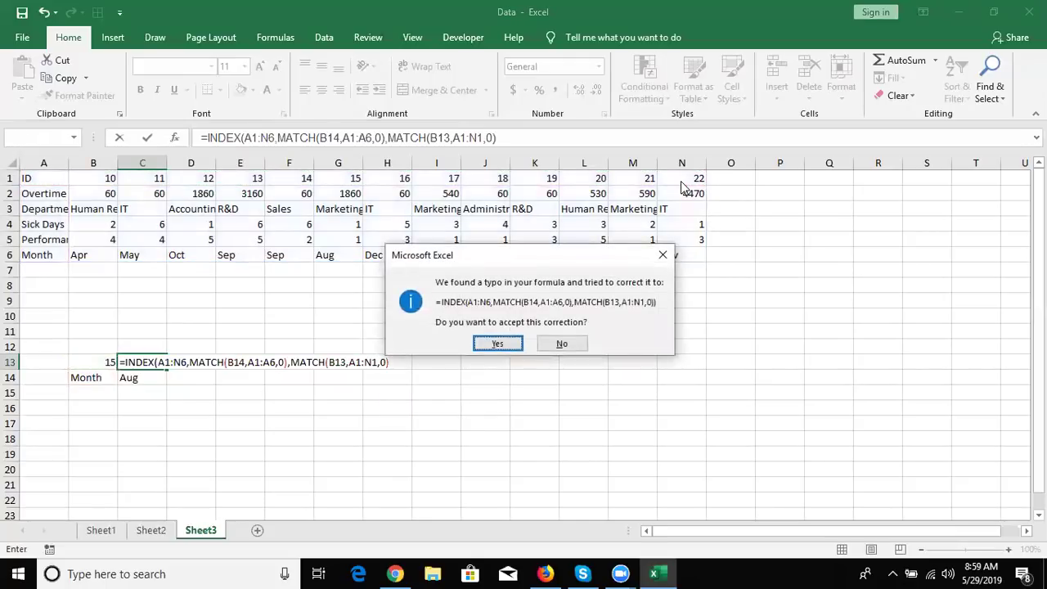
key("Return")
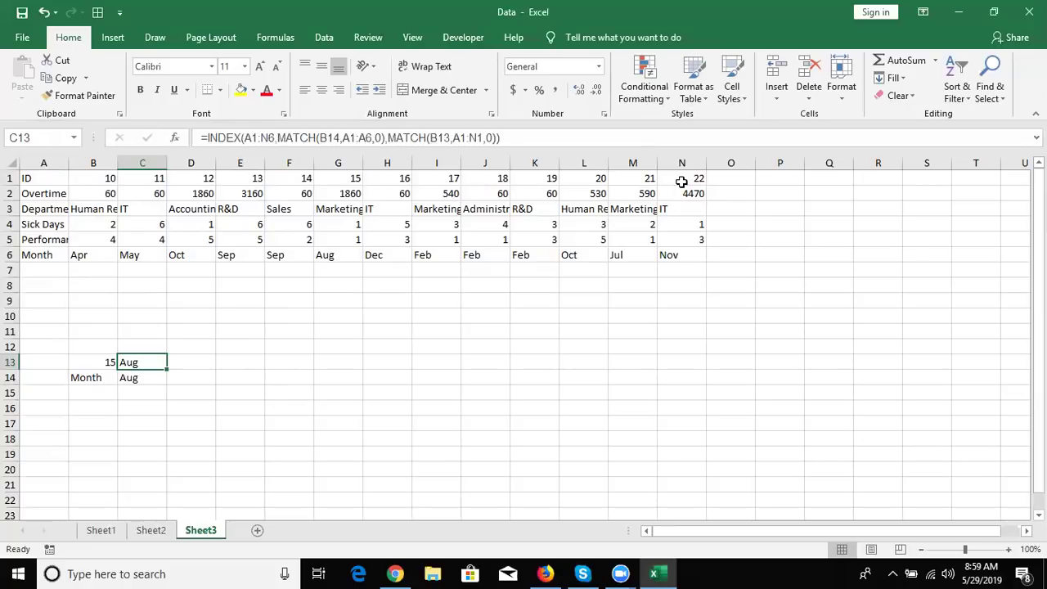
Step: Start D13 as an OFFSET from A1 with row offset MATCH(B14,A1:A6,0)-1
key("Right")
type("=")
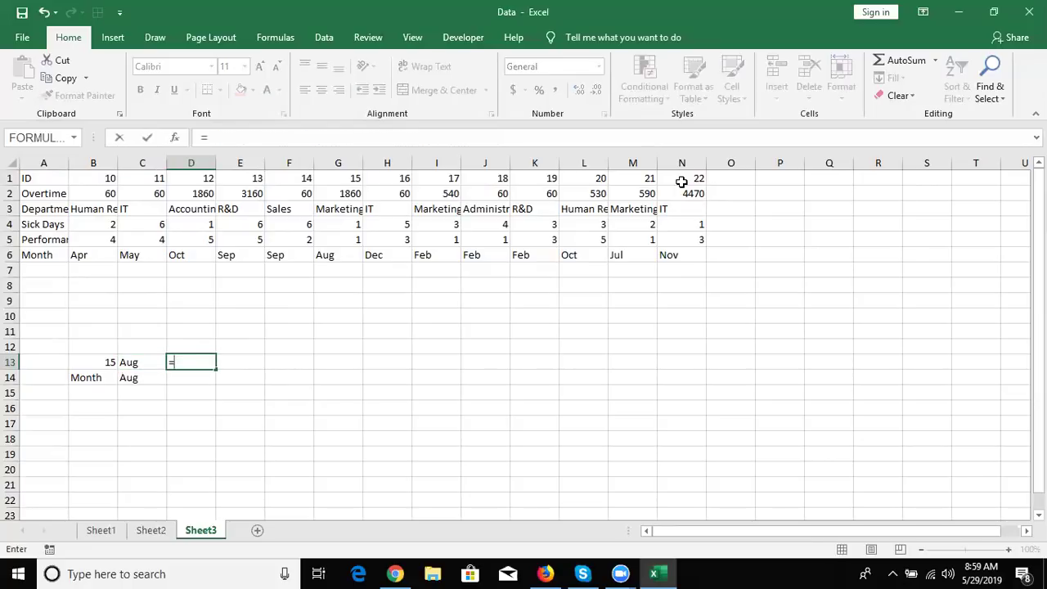
type("off")
key("Tab")
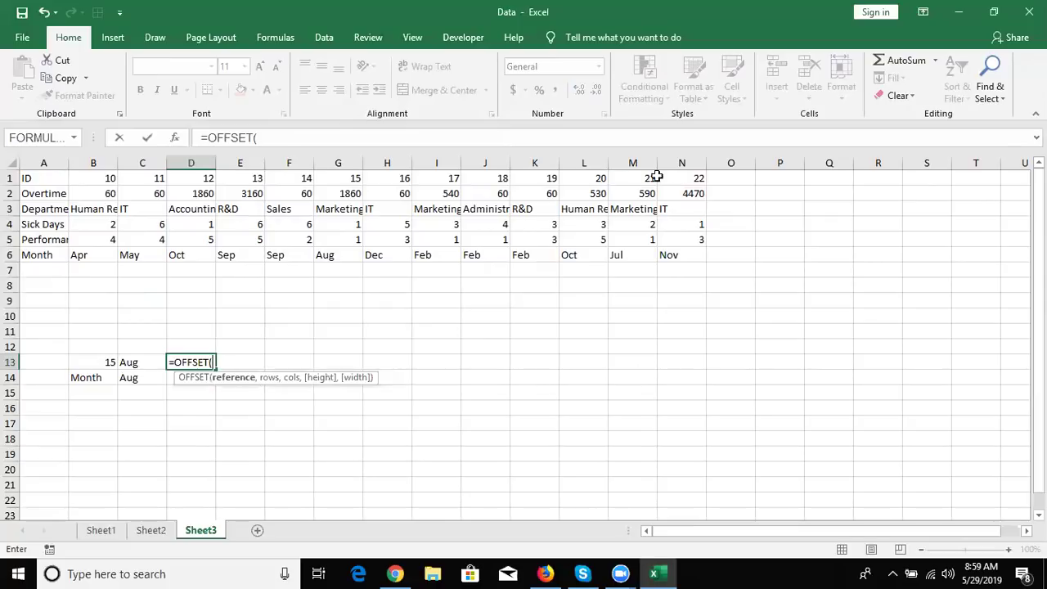
left_click(51, 177)
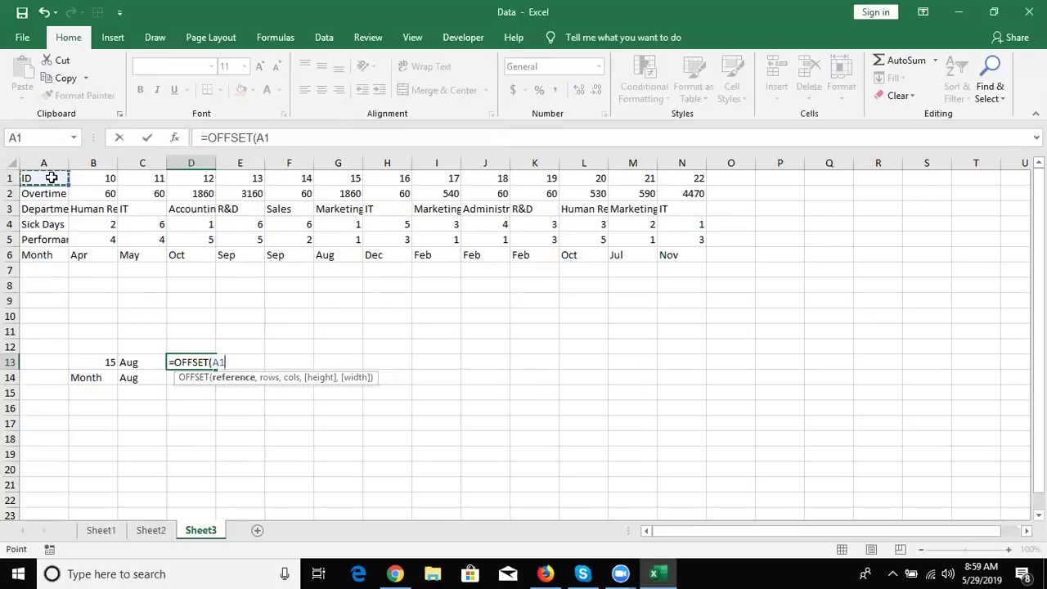
type(",")
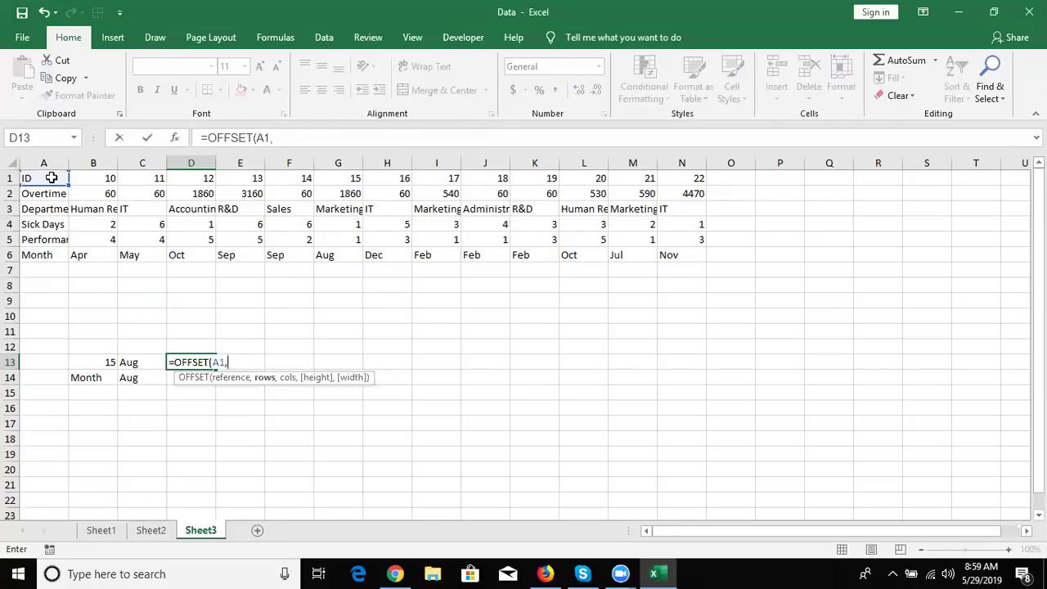
type("ma")
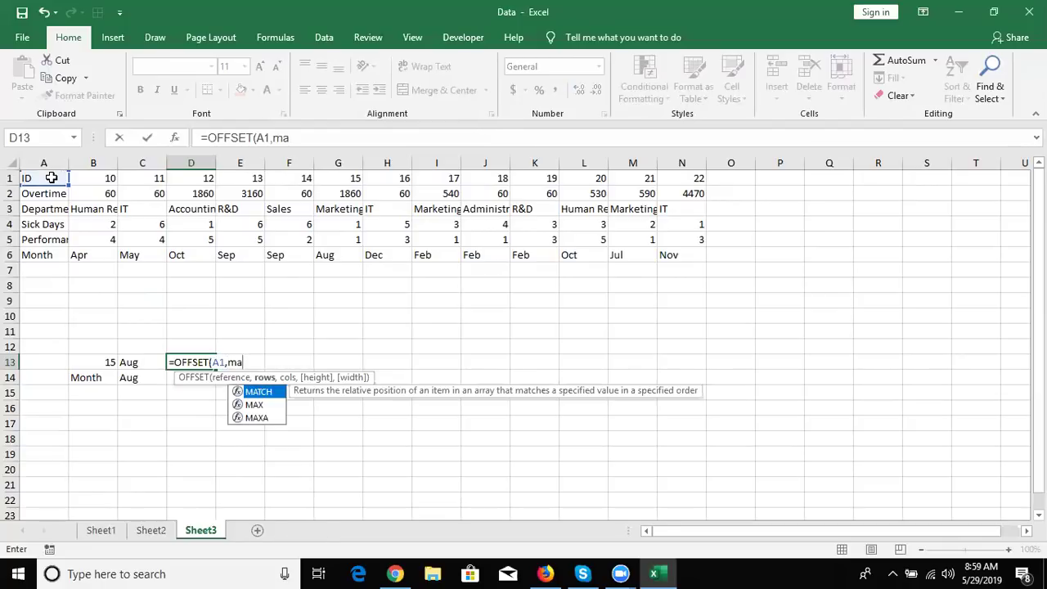
key("Tab")
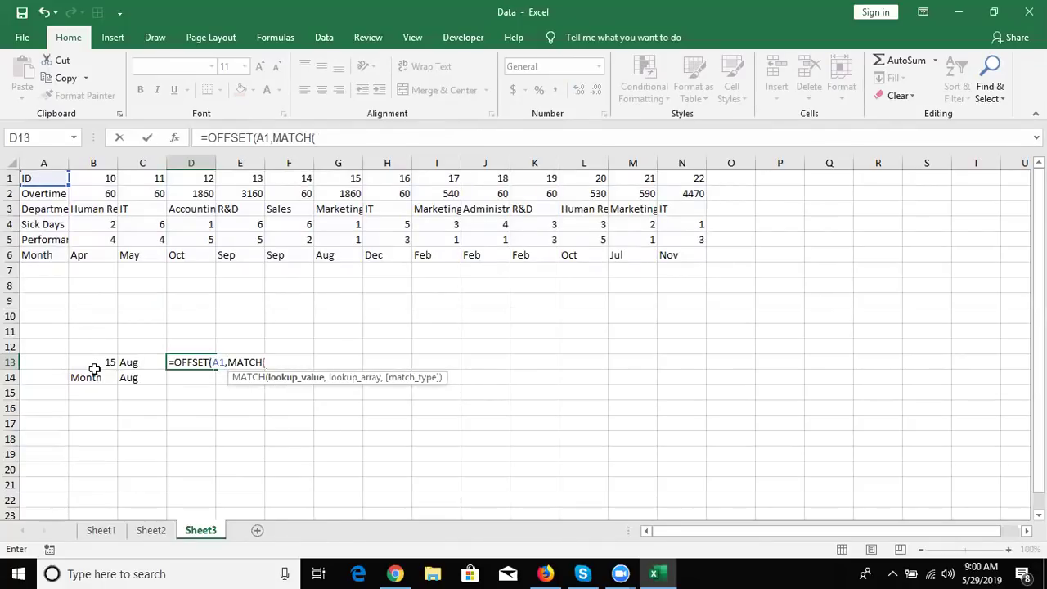
left_click(92, 378)
type(",")
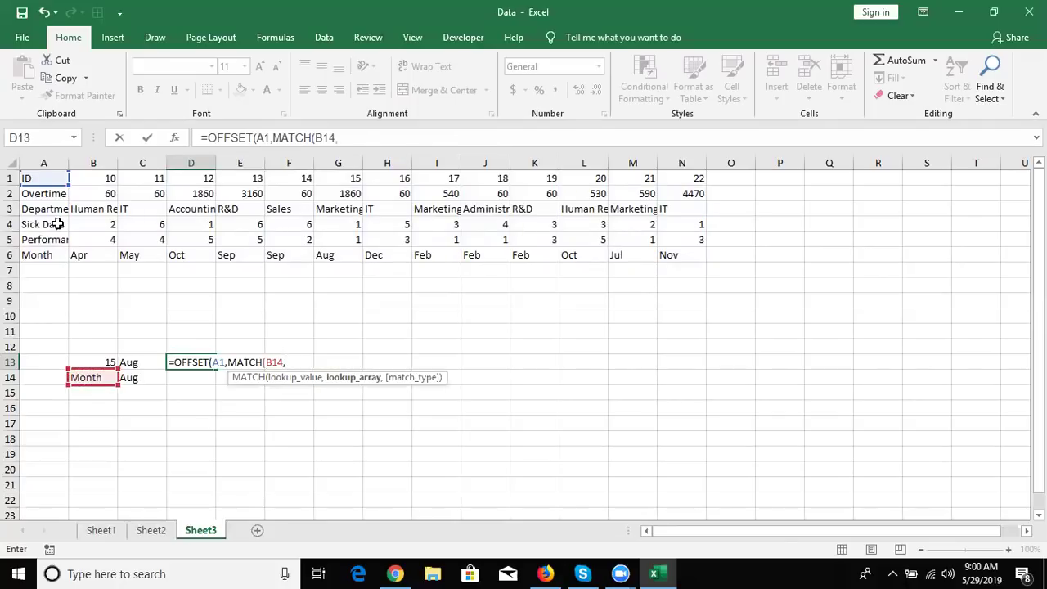
left_click_drag(40, 254, 42, 167)
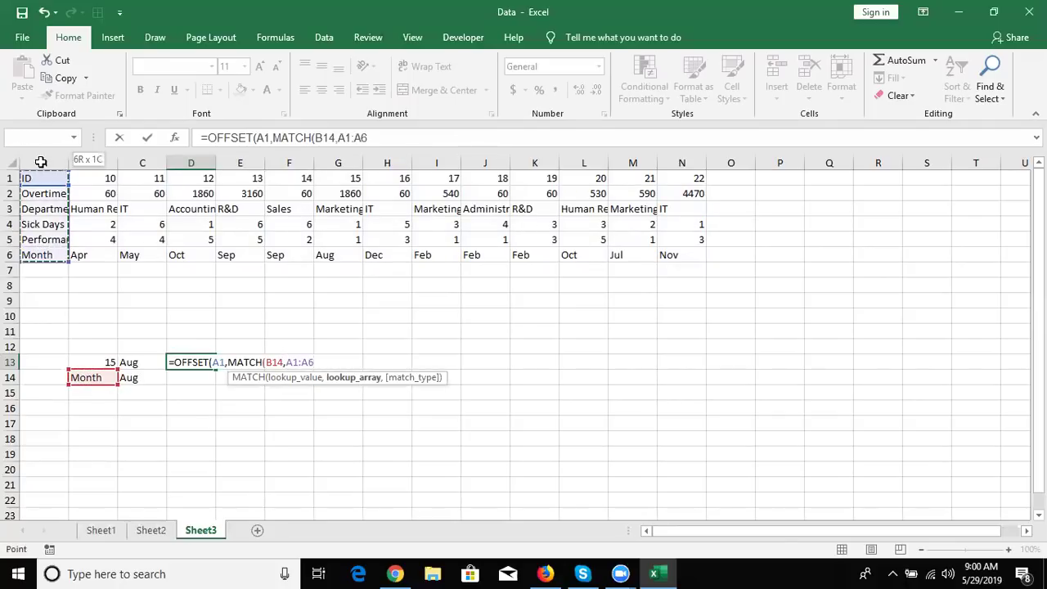
type(",0")
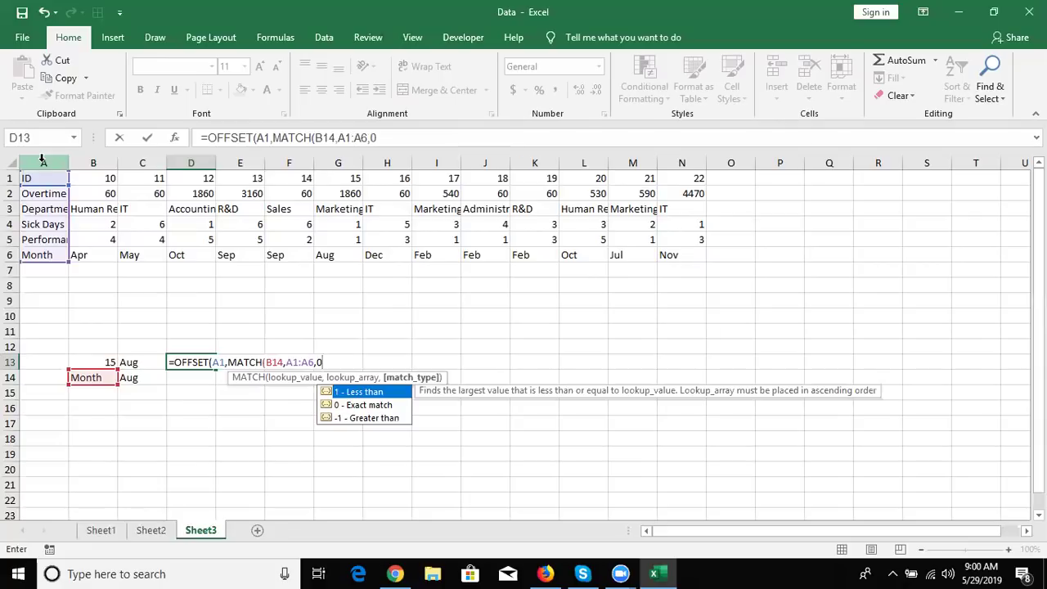
type(")-1")
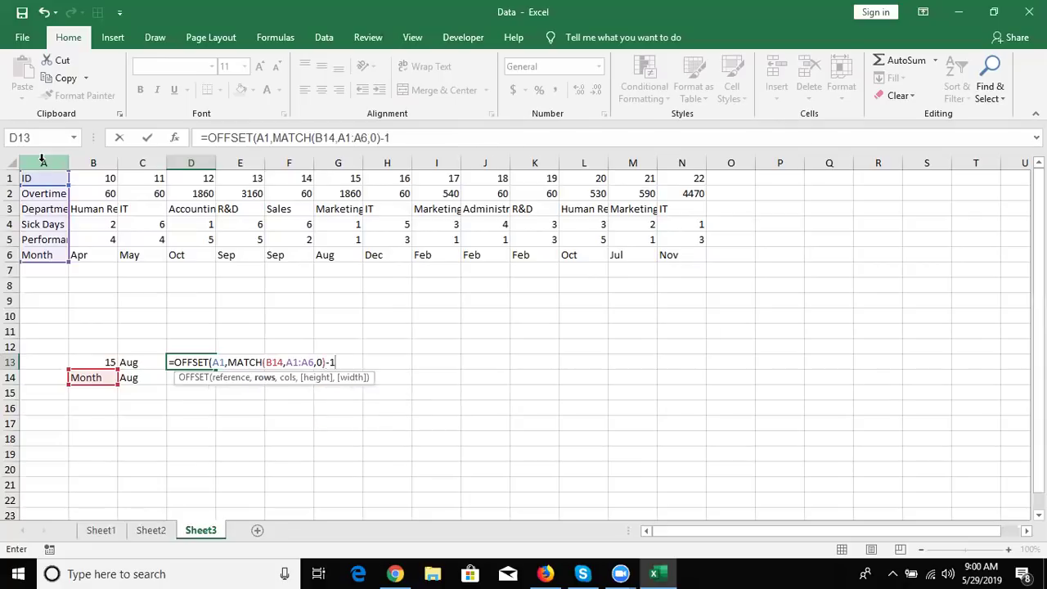
type(",")
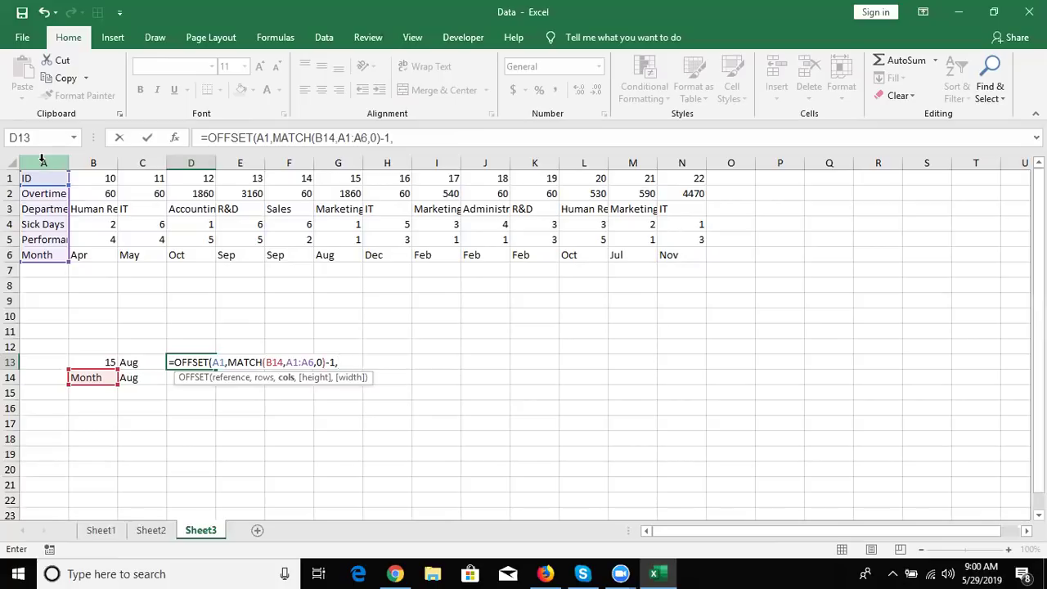
type("m")
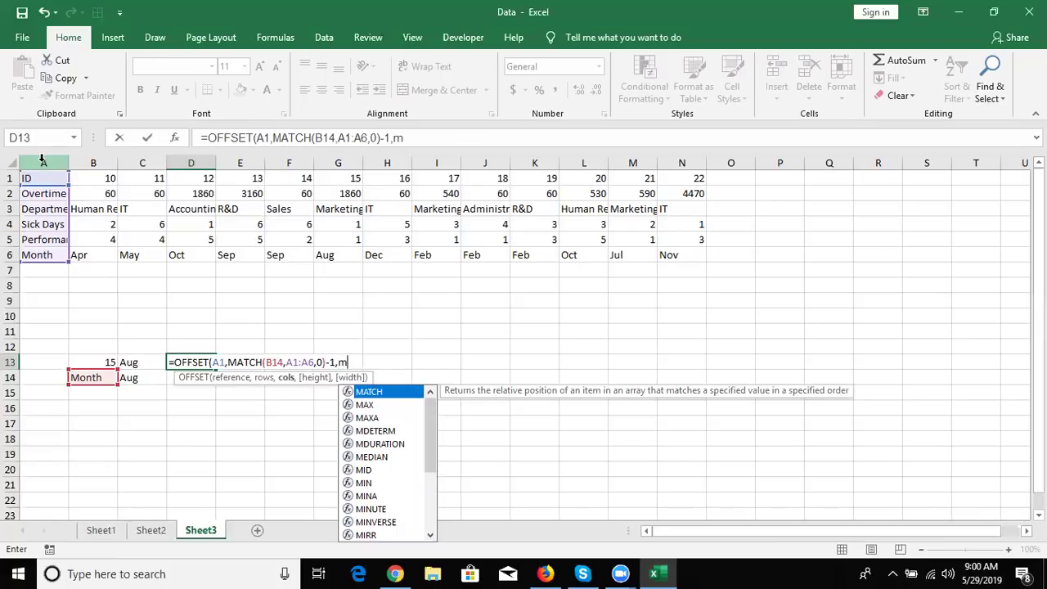
Step: Add column offset MATCH(B13,A1:N1,0)-1, accept the correction, then add a new sheet
key("Tab")
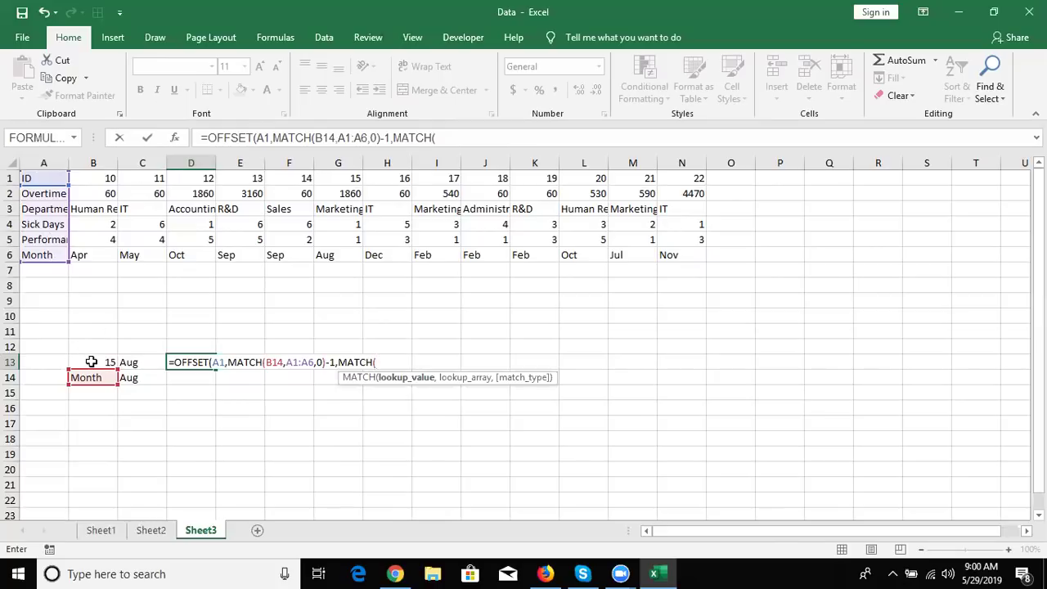
left_click(92, 361)
type(",")
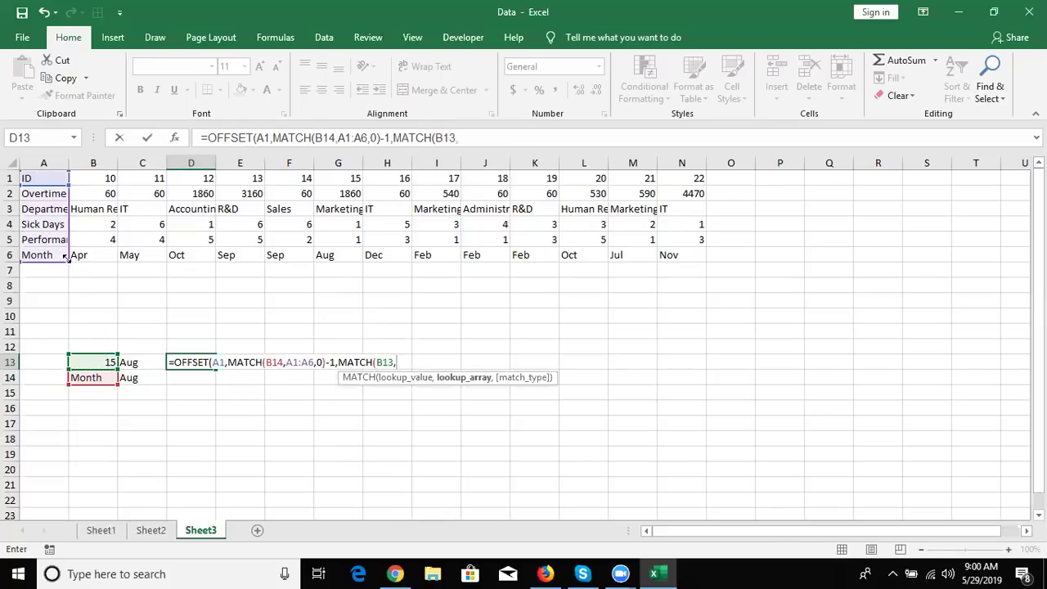
left_click_drag(46, 178, 672, 173)
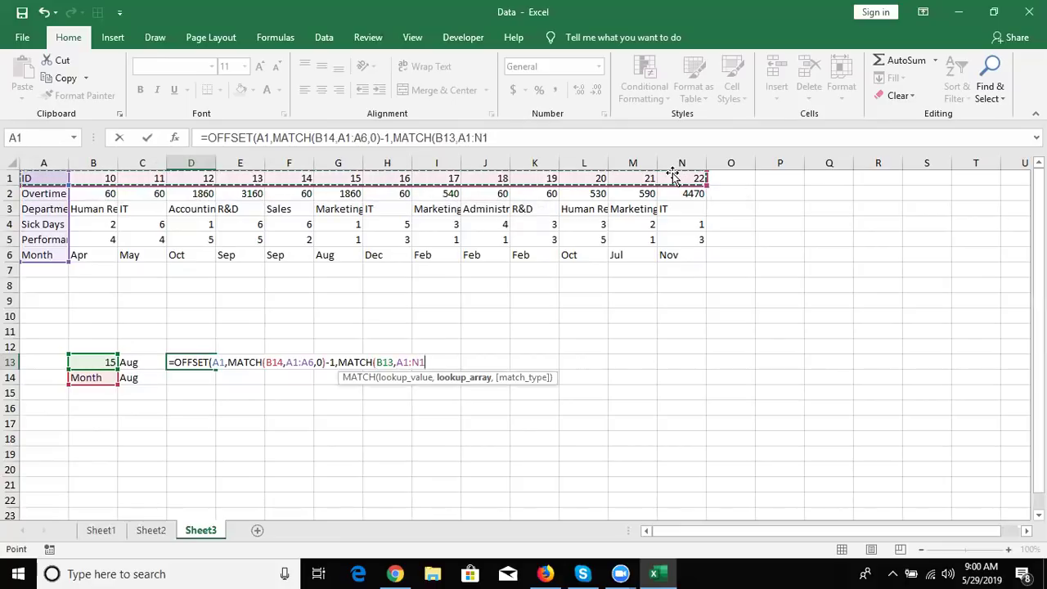
type(",0")
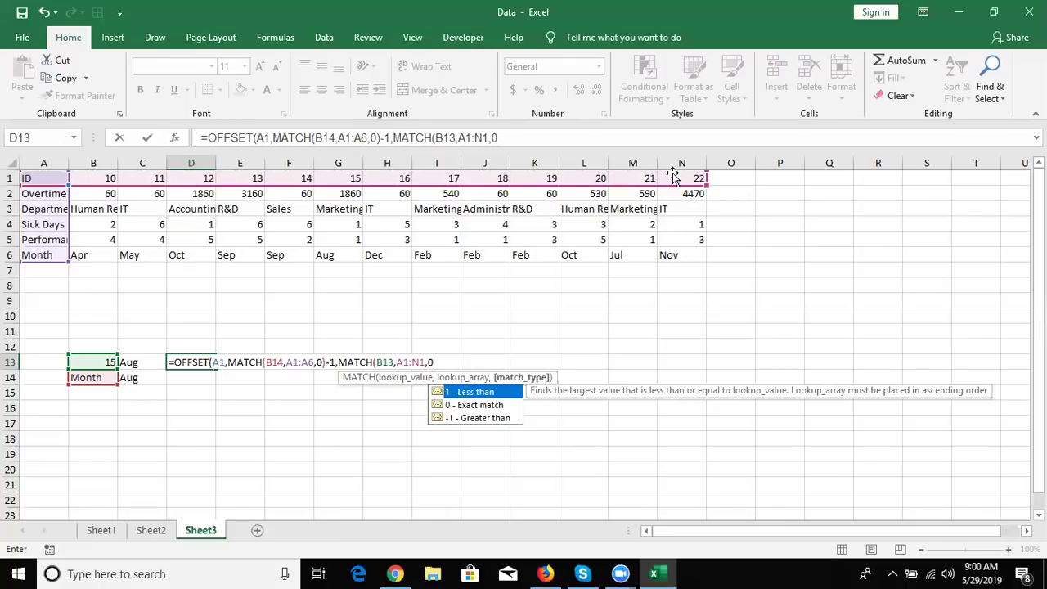
type(")-1")
key("Return")
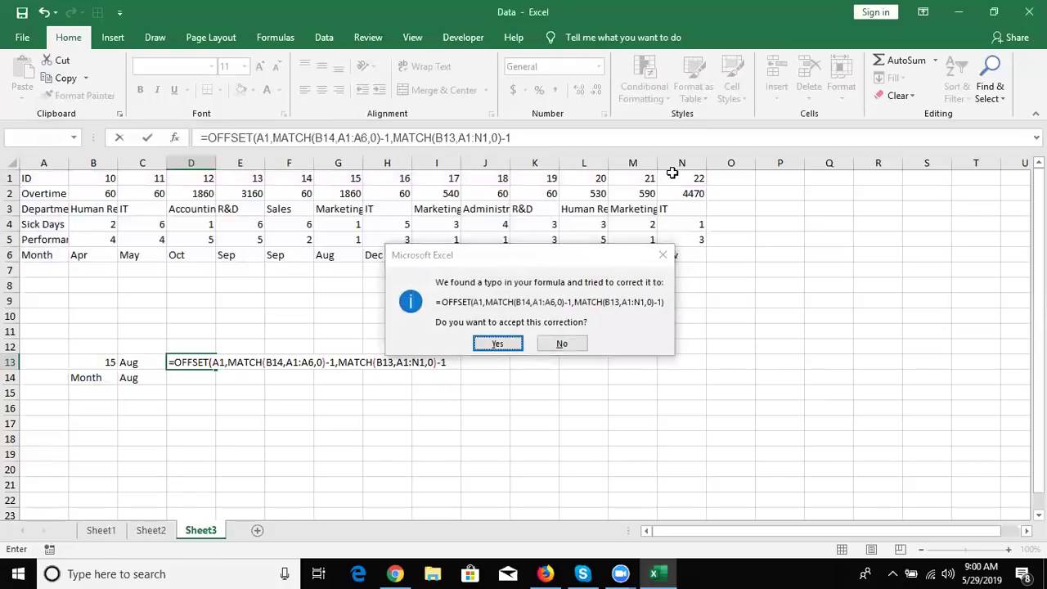
key("Return")
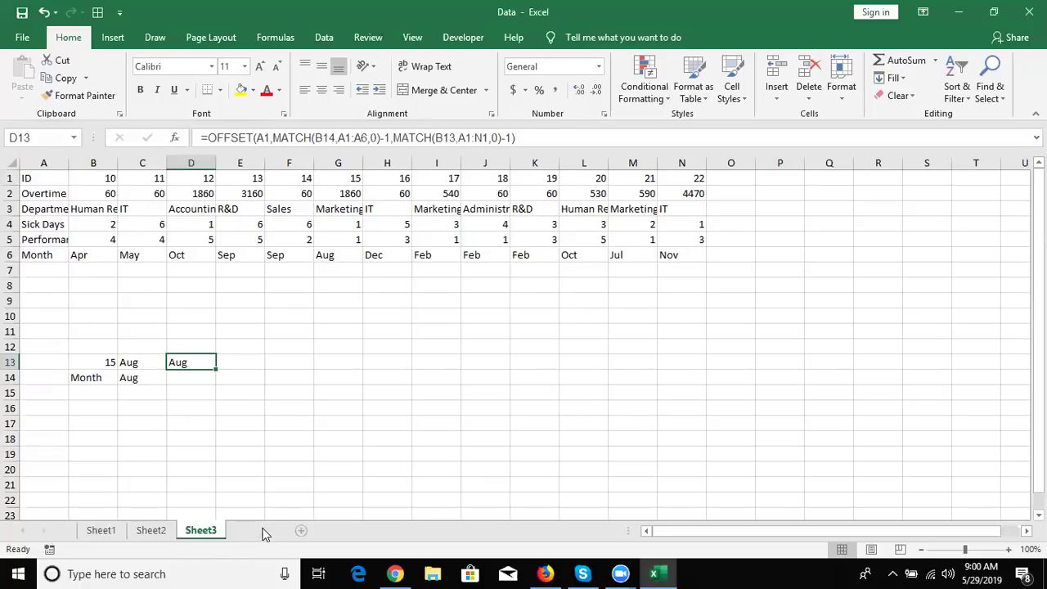
left_click(257, 530)
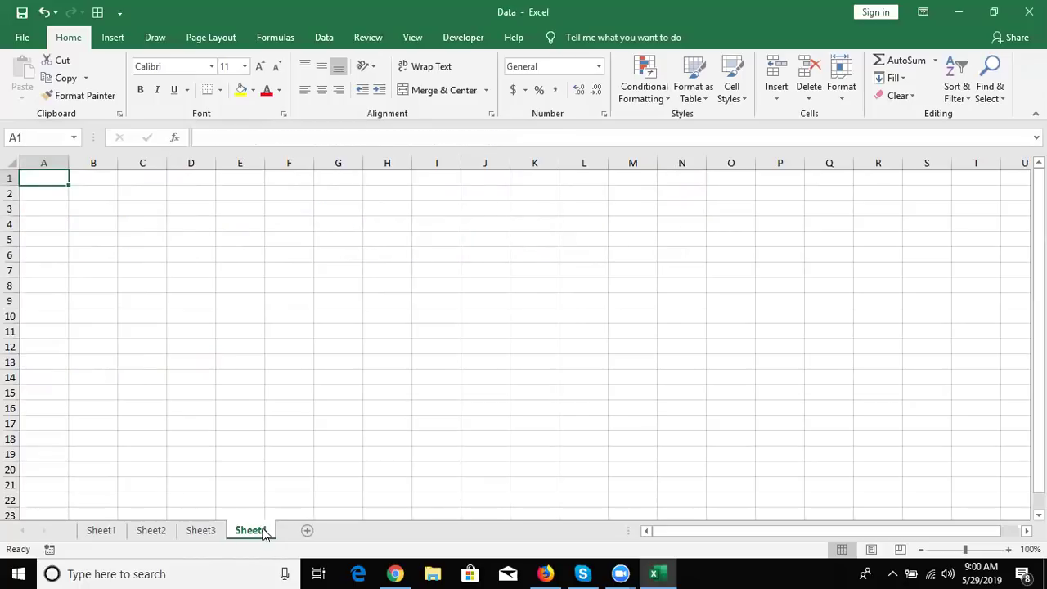
Step: Enter the Sales heading in A1 and fill A2:A26 with =RANDBETWEEN(10,90)
type("Sales")
key("Return")
type("=r")
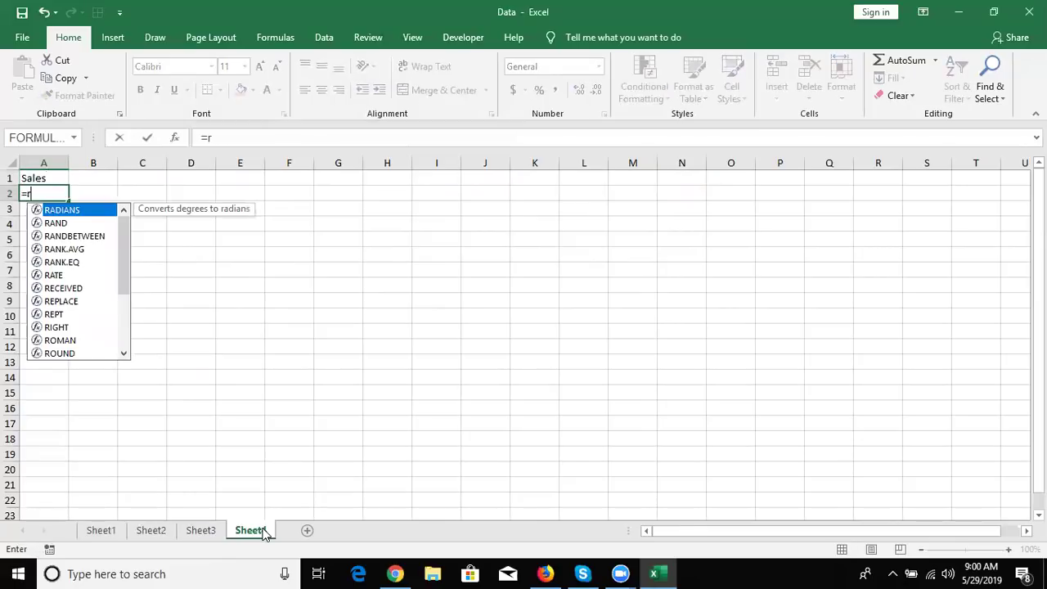
key("Down")
key("Down")
key("Tab")
type("10,90")
key("Return")
key("Up")
key("shift+Down")
key("shift+Down")
key("shift+Down")
key("shift+Down")
key("shift+Down")
key("shift+Down")
key("shift+Down")
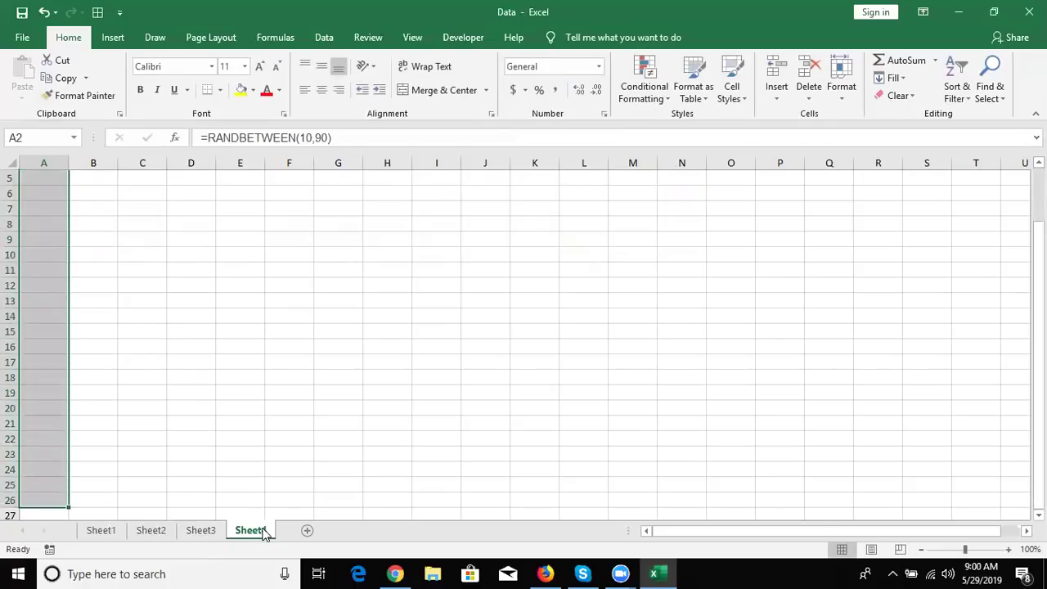
key("ctrl+d")
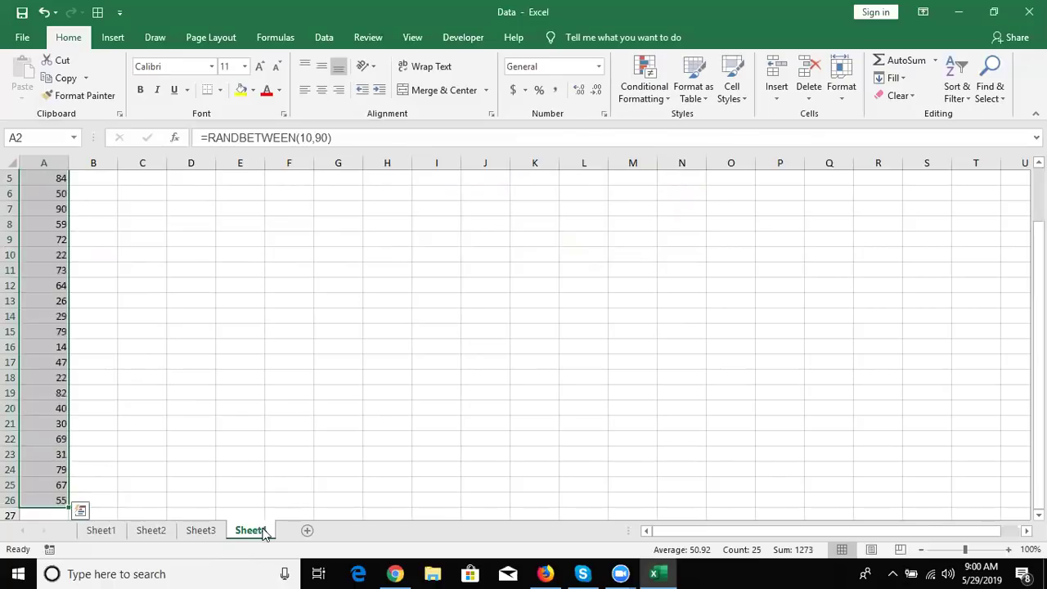
Step: Convert the random numbers in A2:A26 to fixed values with Paste Values
key("ctrl+Home")
key("Down")
key("ctrl+shift+Down")
key("ctrl+c")
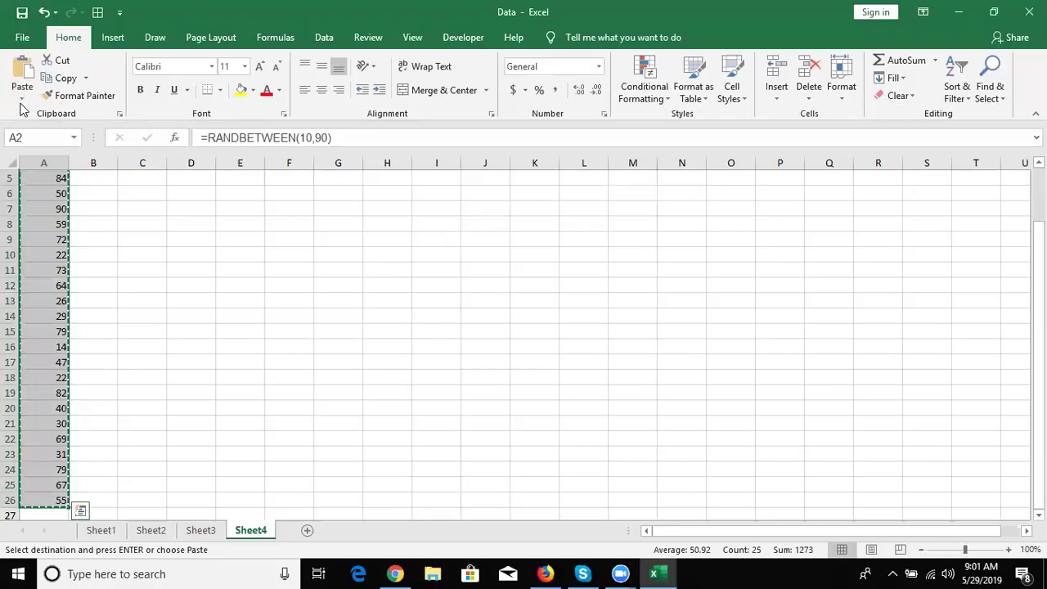
left_click(22, 98)
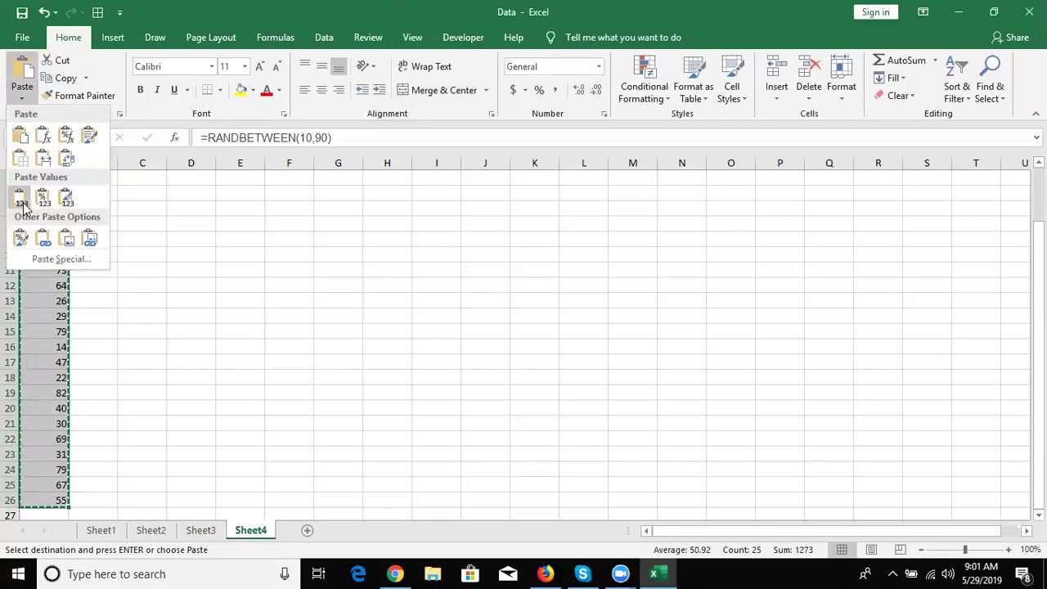
left_click(21, 199)
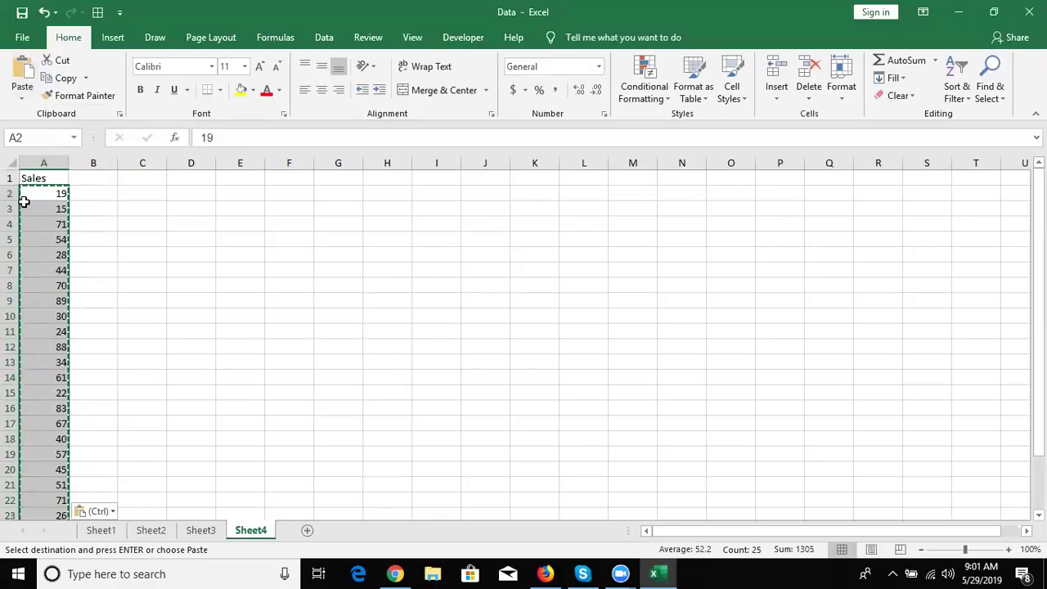
key("Escape")
key("Up")
key("Right")
key("Right")
key("Down")
key("Down")
key("Down")
Step: Enter sales bands 0-40, 41-80, 81-100 and >100 in C4:C7
type("0-40")
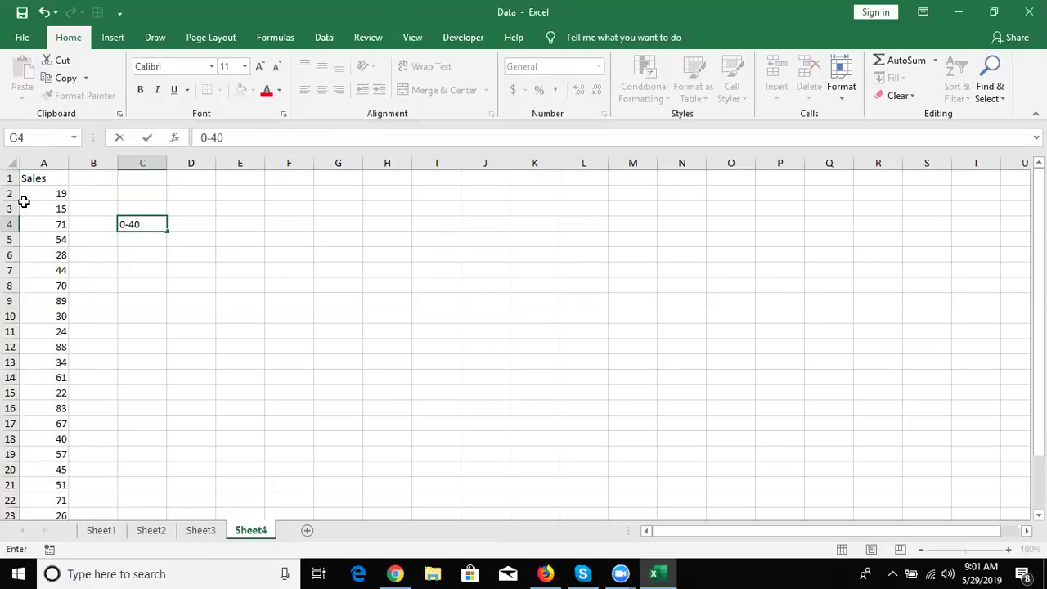
key("Return")
type("41-80")
key("Return")
type("81-100")
key("Return")
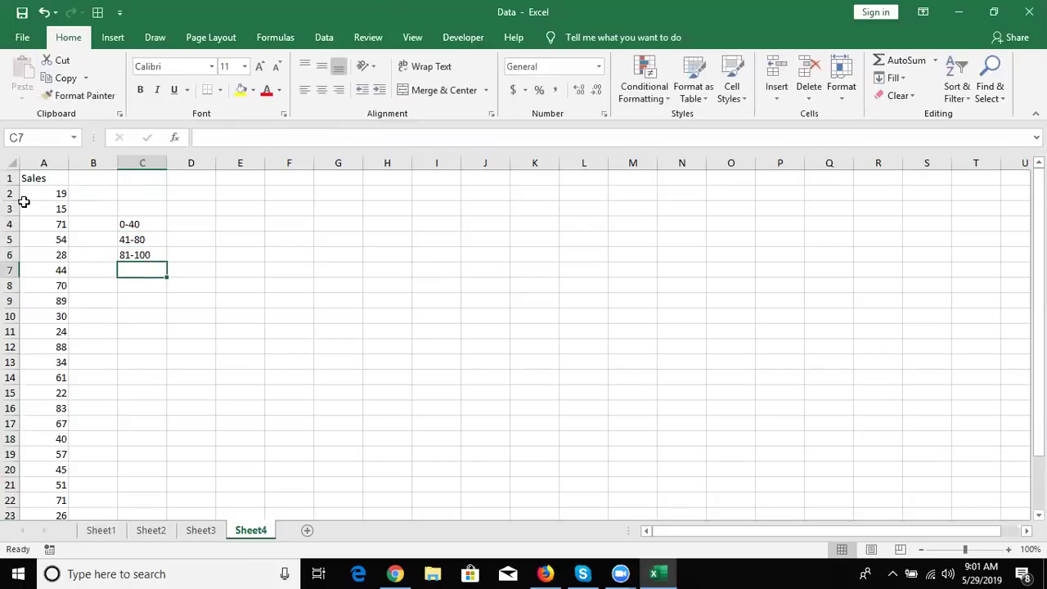
type(">100")
key("Right")
key("Up")
key("Up")
key("Up")
key("Up")
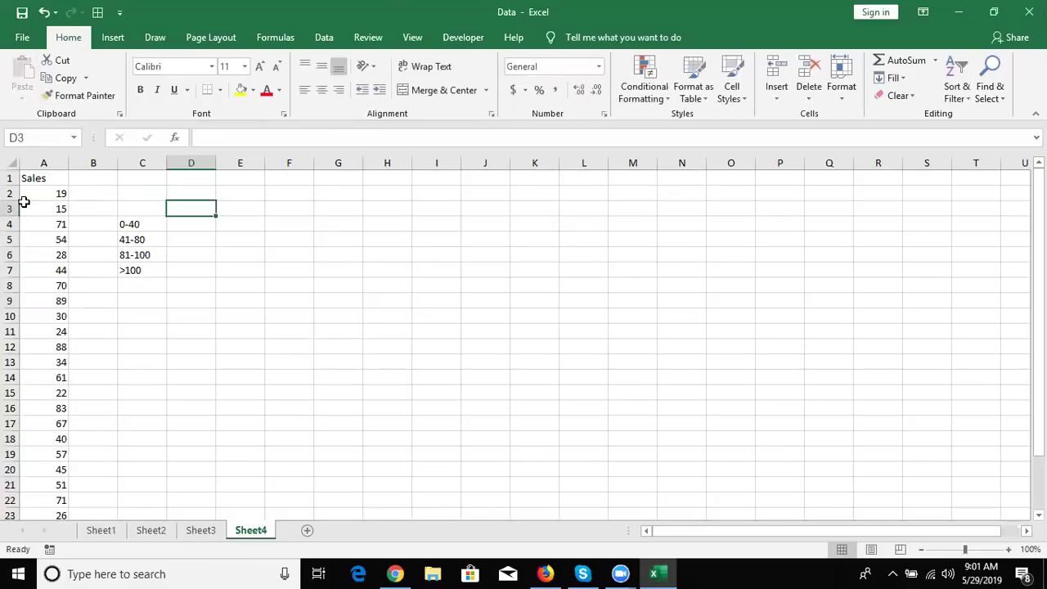
key("Down")
Step: Enter bonuses 500, 1000, 2000 and 3000 in D4:D7
type("50")
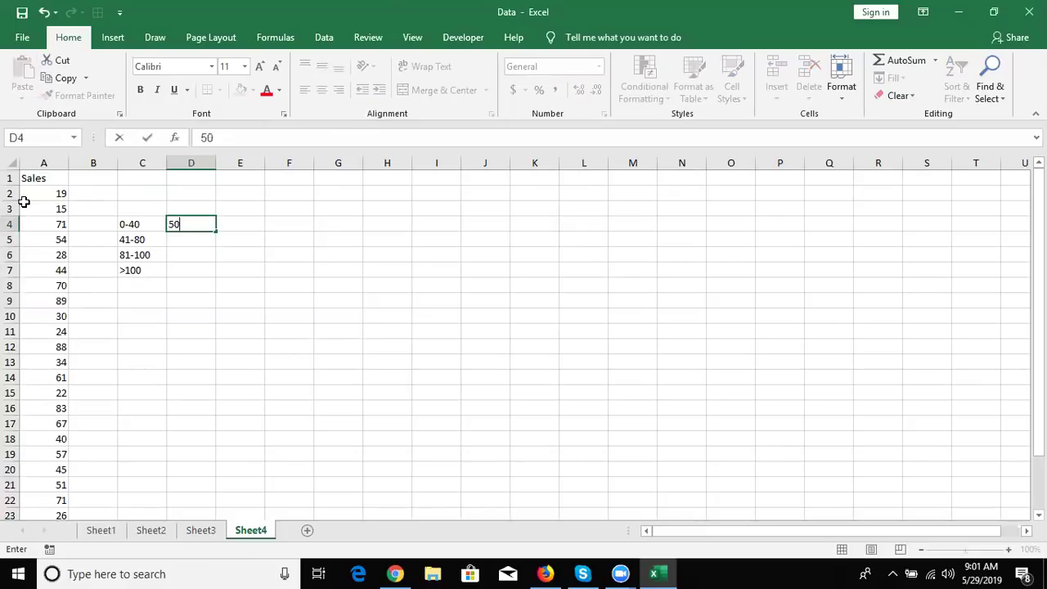
type("0")
key("Return")
type("1000")
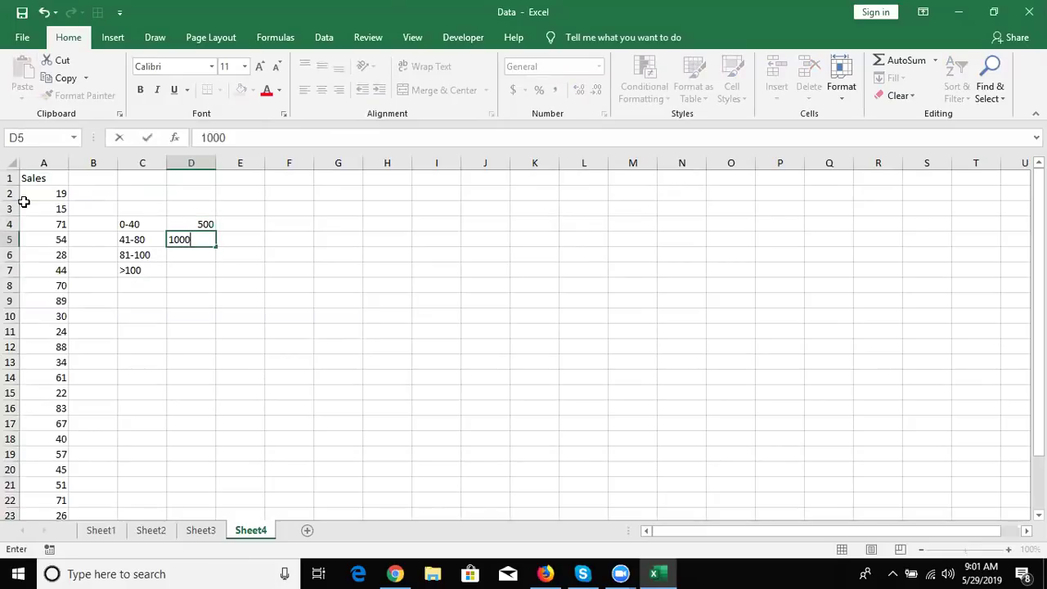
key("Return")
type("2000")
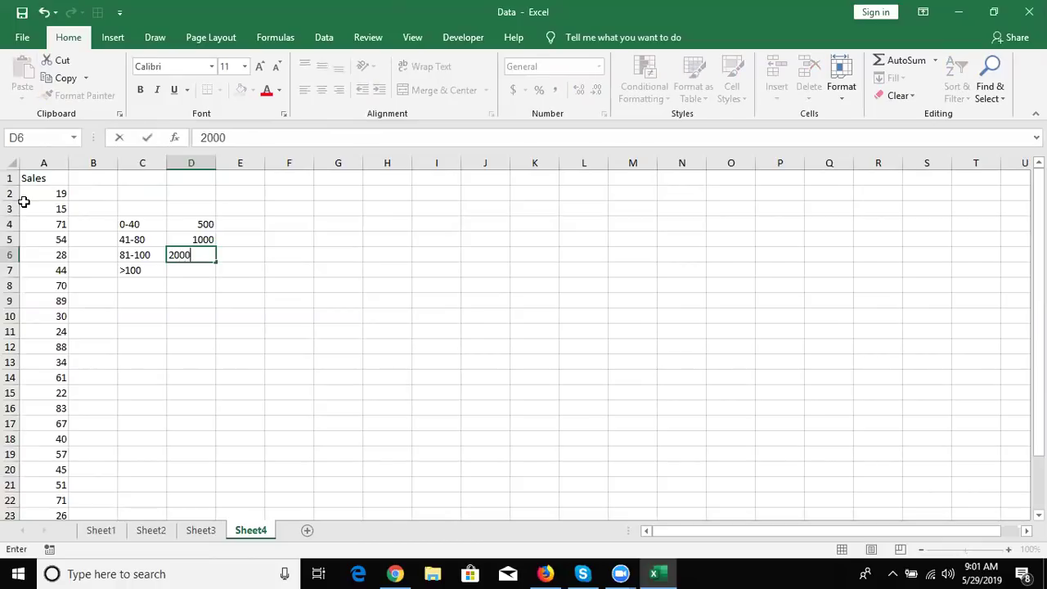
key("Return")
type("3000")
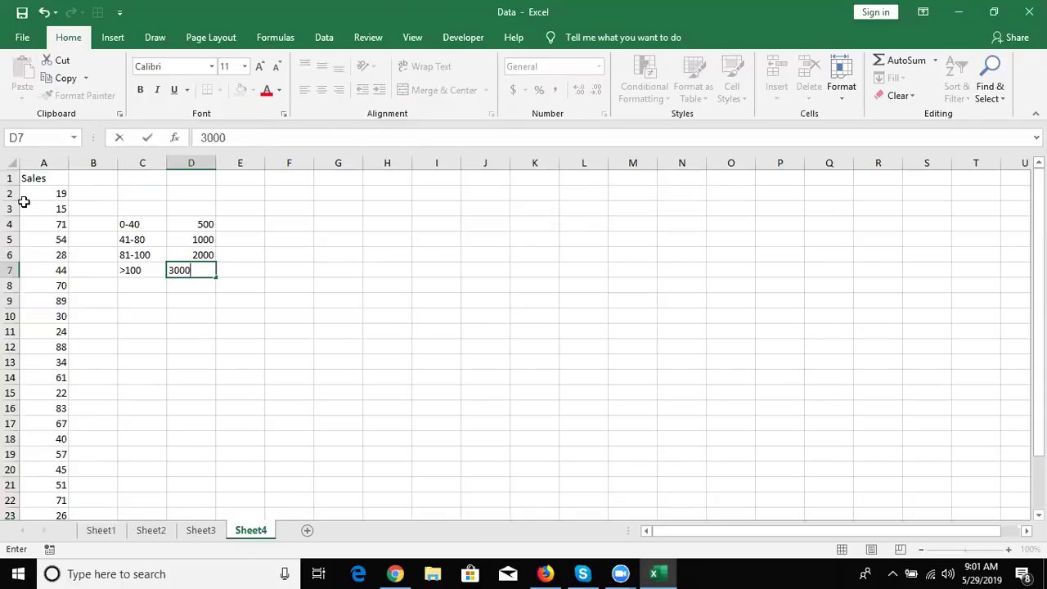
key("Return")
Step: Start the lookup table at C10 with rows 0 → 500 and 41 → 1000
key("Down")
key("Down")
key("Down")
key("Left")
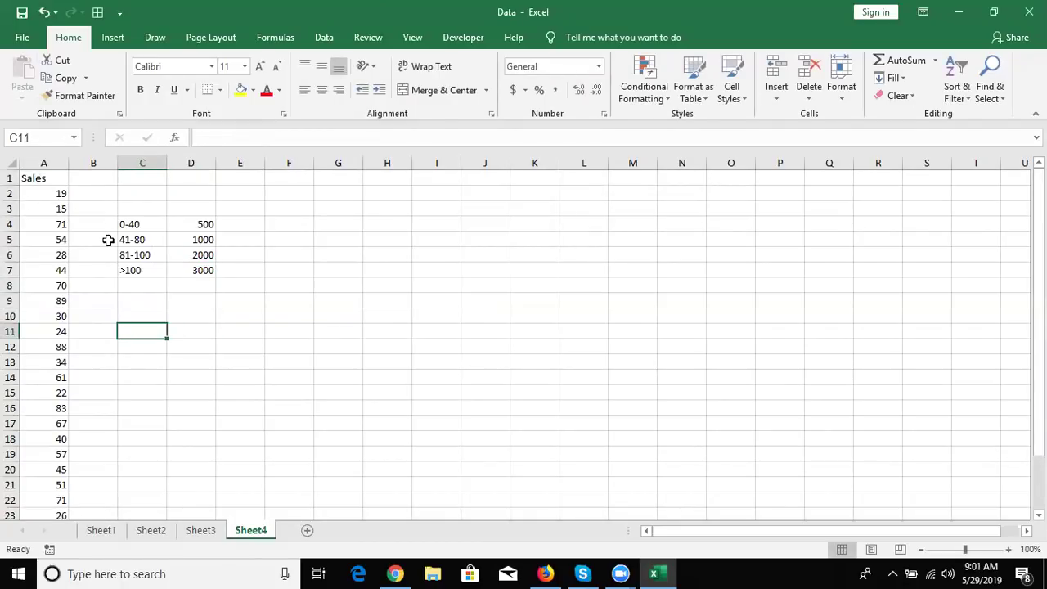
key("Up")
type("0")
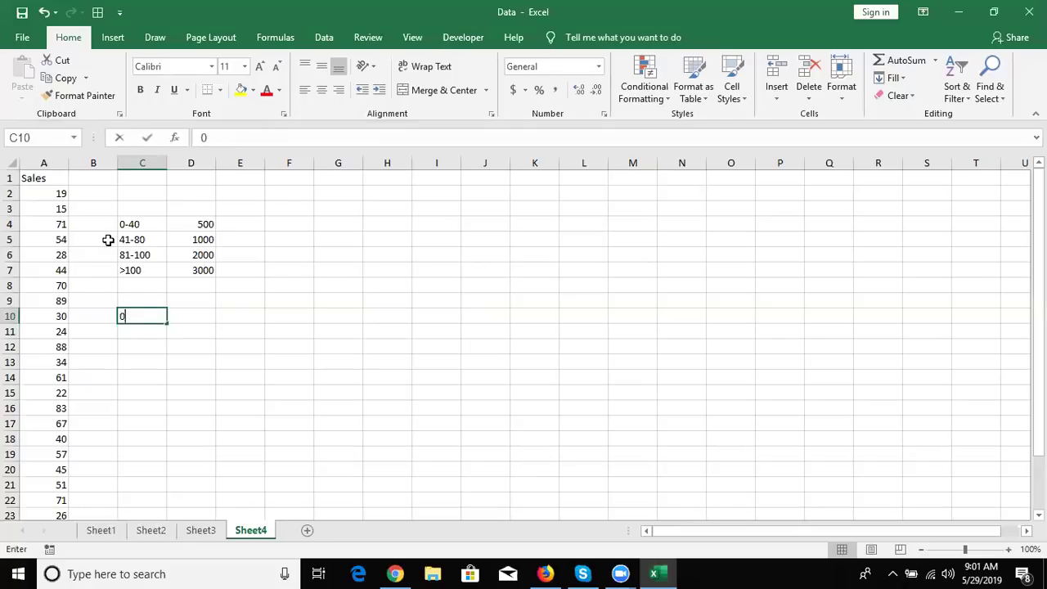
key("Tab")
type("500")
key("Return")
type("41")
key("Tab")
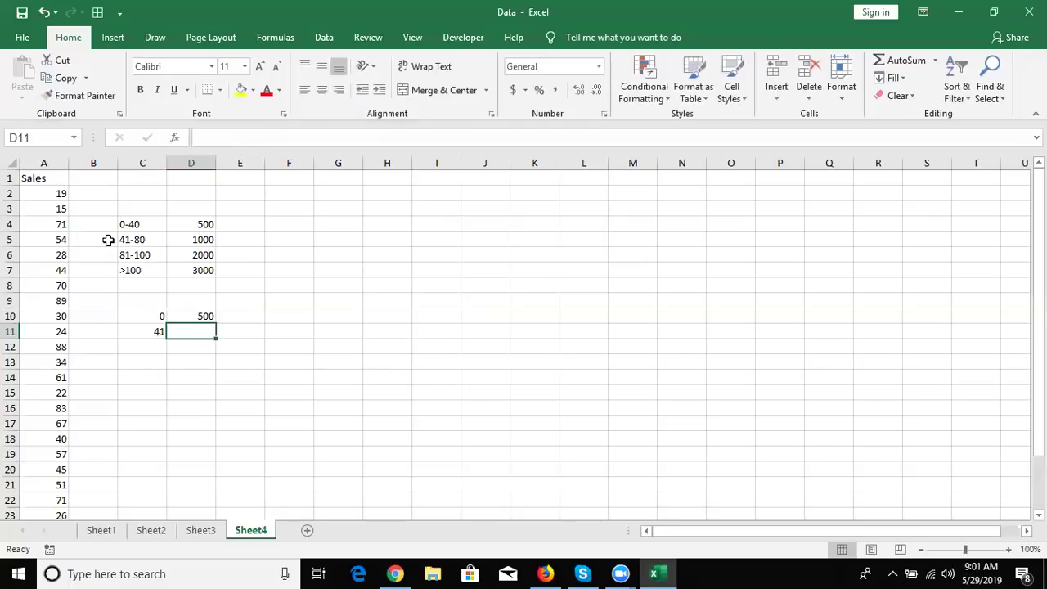
type("1000")
key("Return")
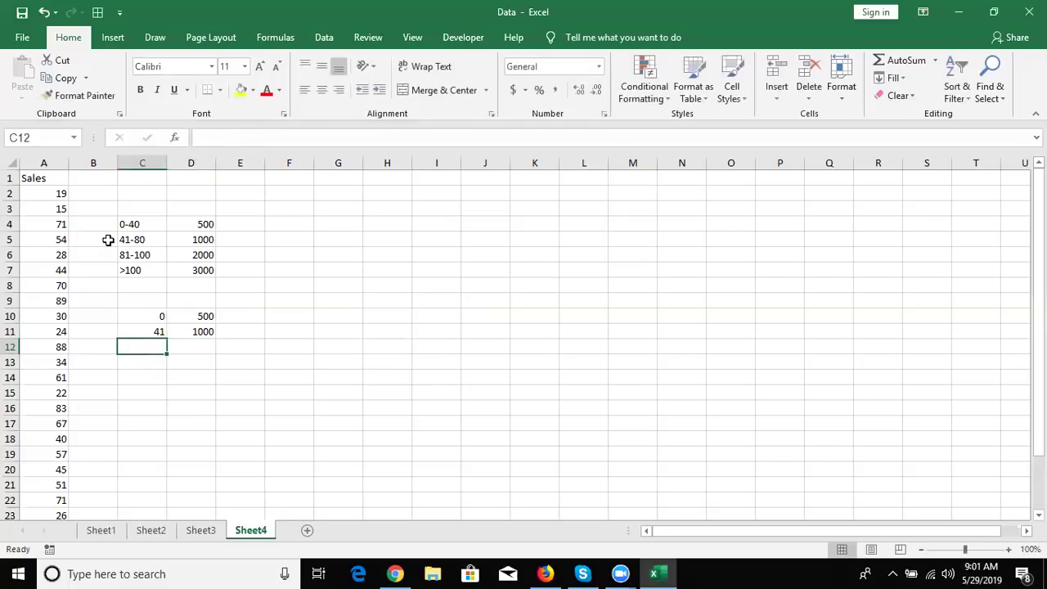
Step: Finish the lookup table with rows 81 → 2000 and 101 → 3000
type("81")
key("Tab")
type("2000")
key("Return")
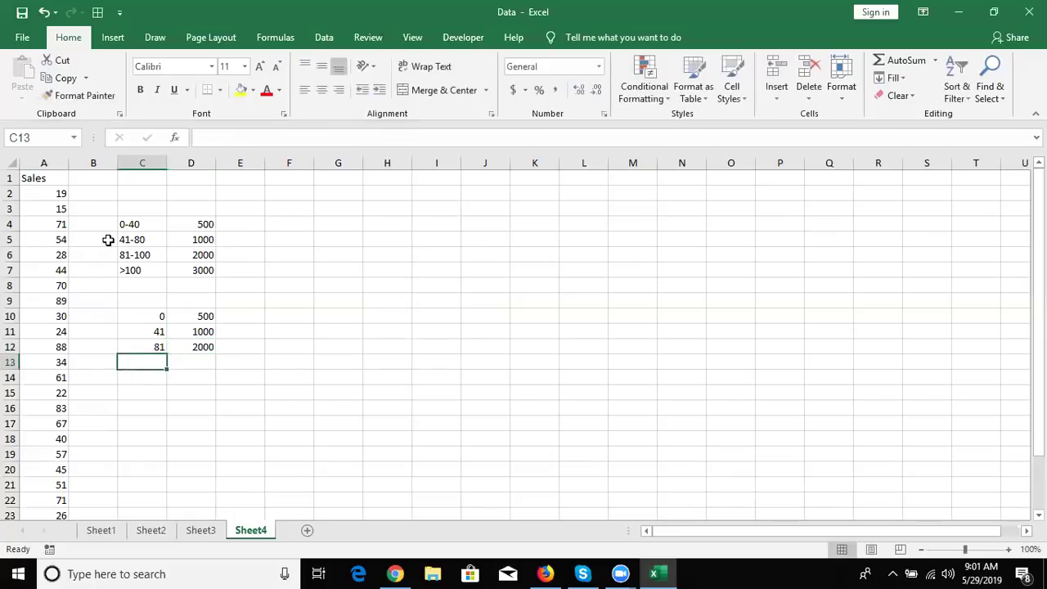
type("101")
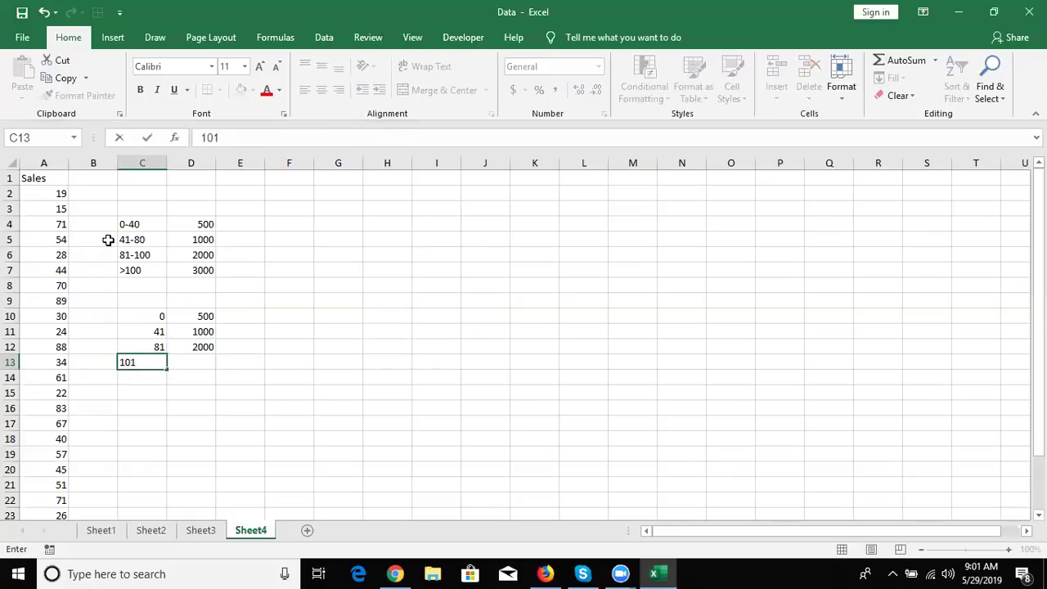
key("Tab")
type("3000")
key("Return")
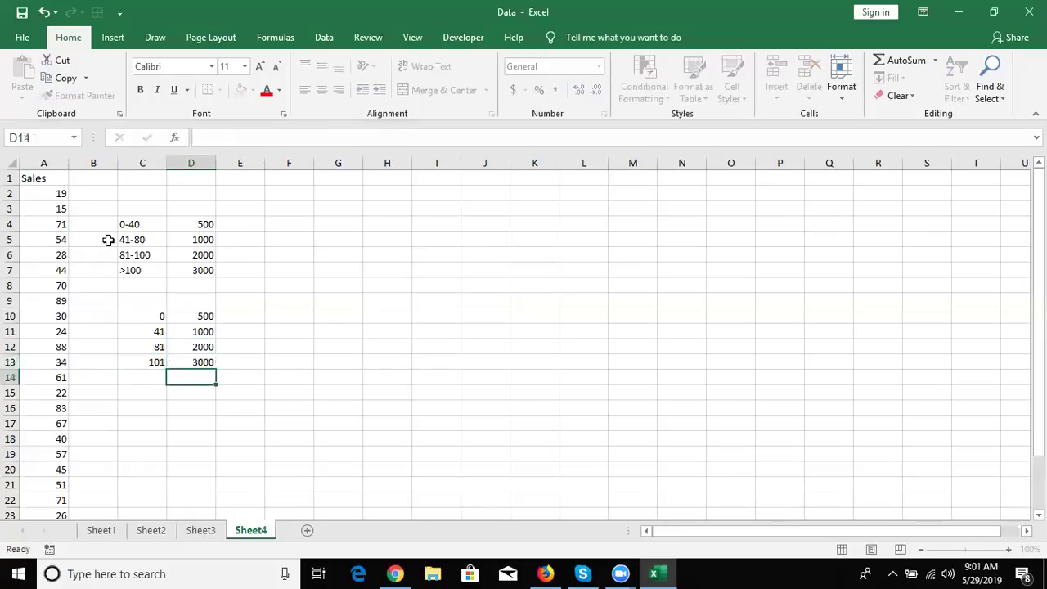
Step: Enter =VLOOKUP(A2,C10:D13,2,0) in B2, which returns #N/A as an exact match
left_click(104, 200)
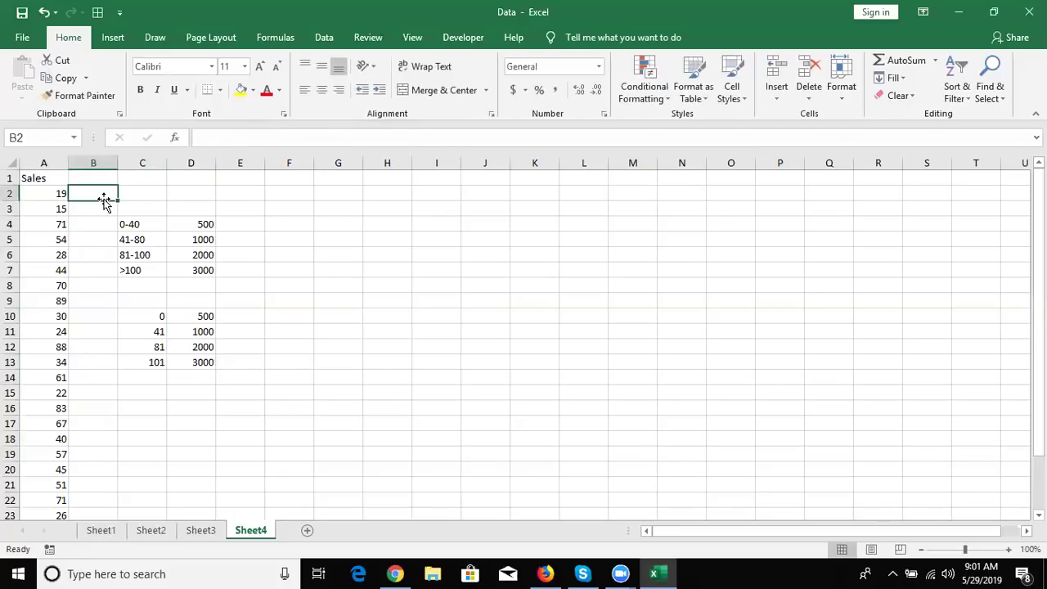
type("=vl")
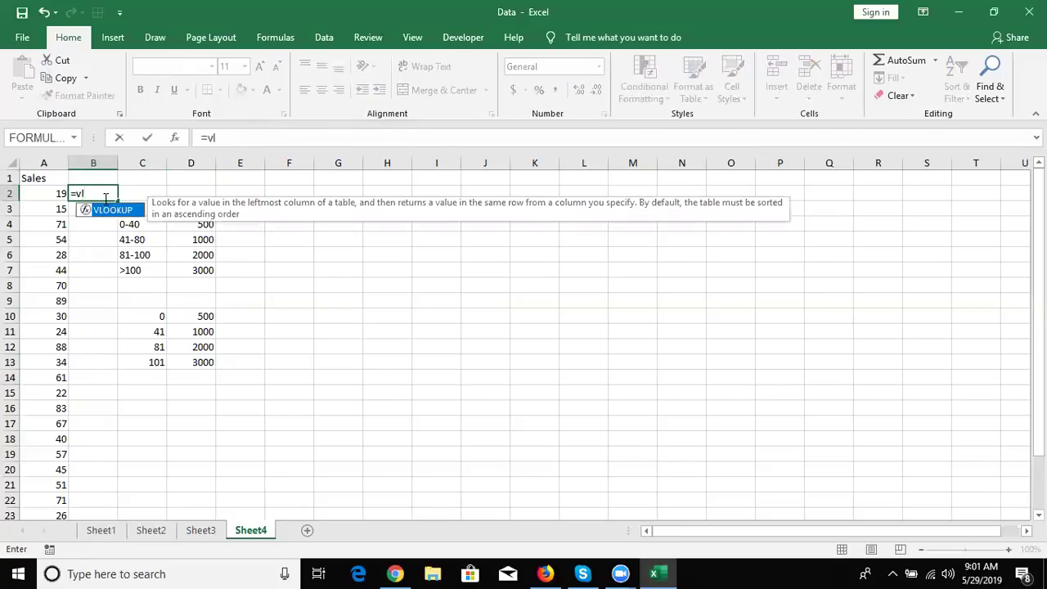
key("Tab")
key("Left")
type(",")
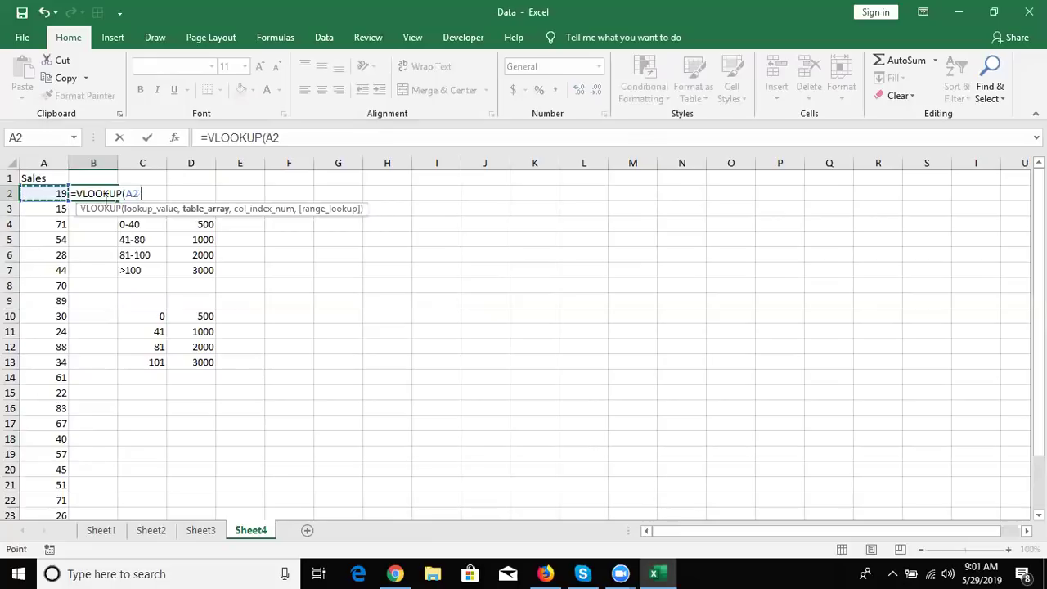
left_click(155, 316)
left_click_drag(218, 333, 213, 366)
type(",")
type(",0")
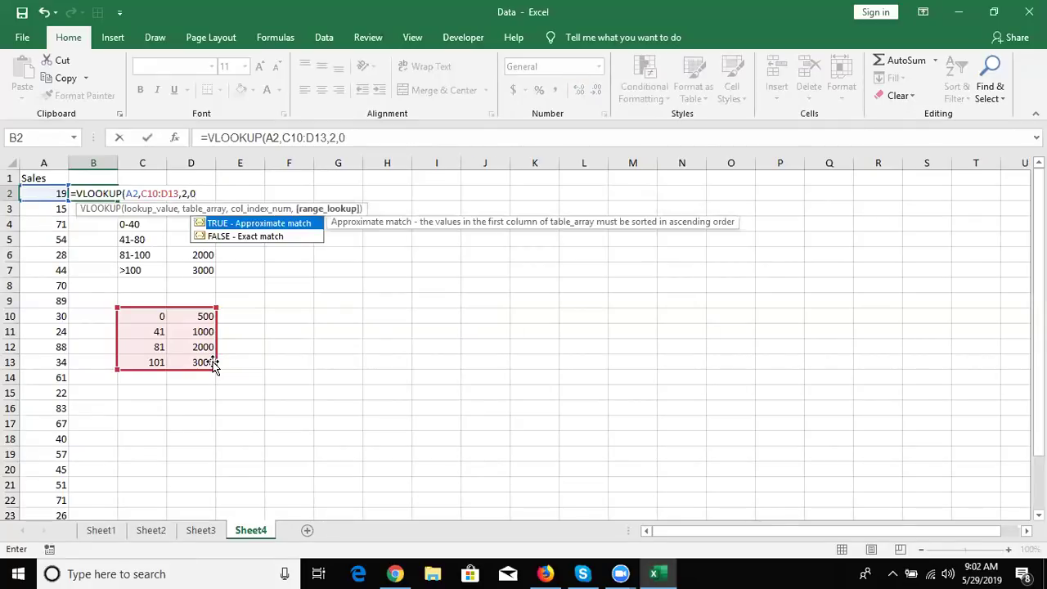
type(")")
key("Return")
key("Up")
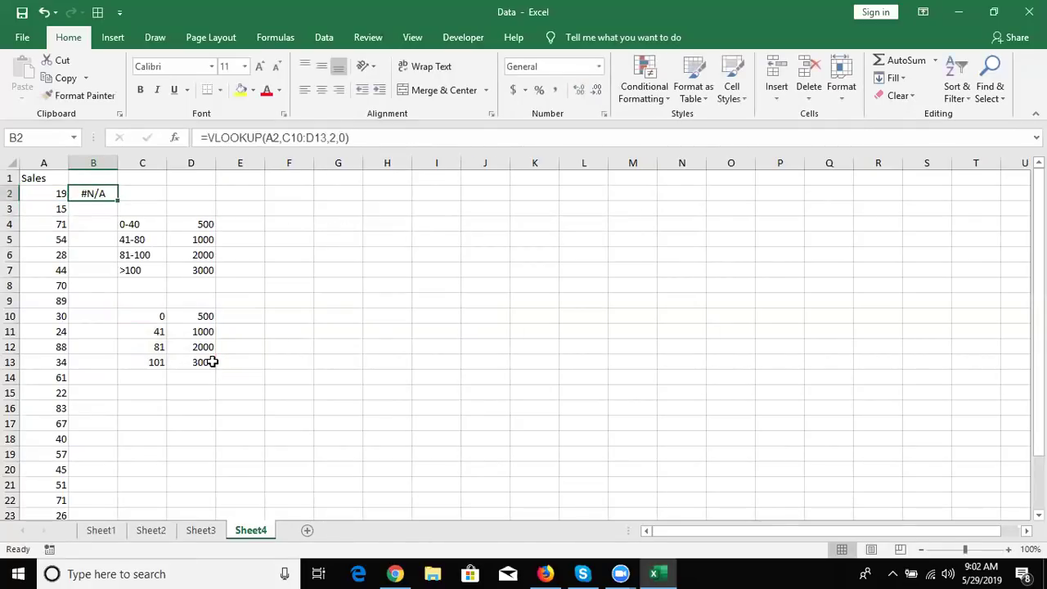
Step: Change the match argument to TRUE so B2 returns the 500 bonus
left_click(346, 141)
key("BackSpace")
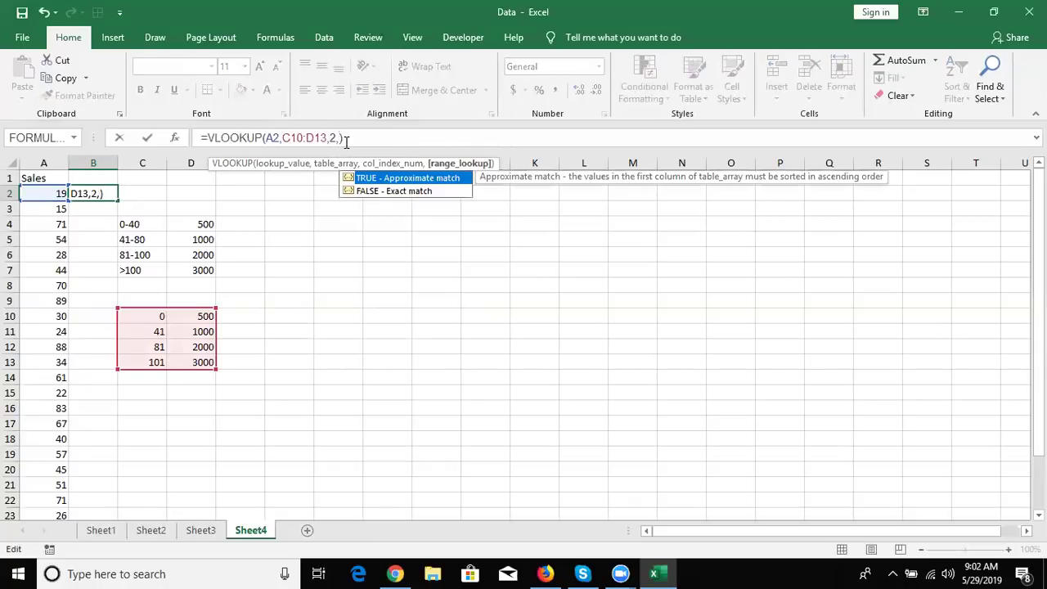
key("Tab")
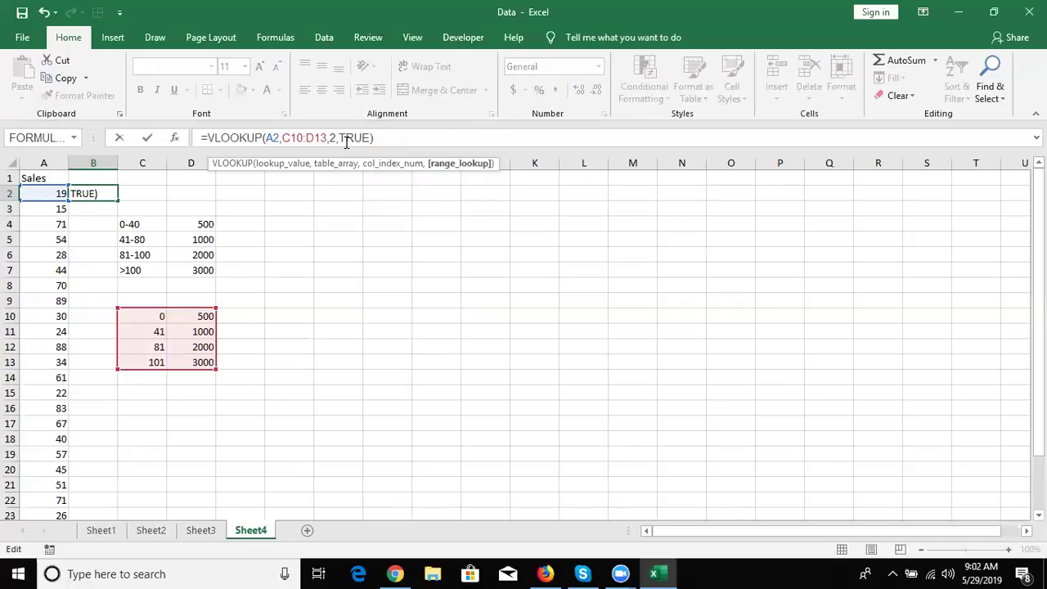
key("Return")
key("Up")
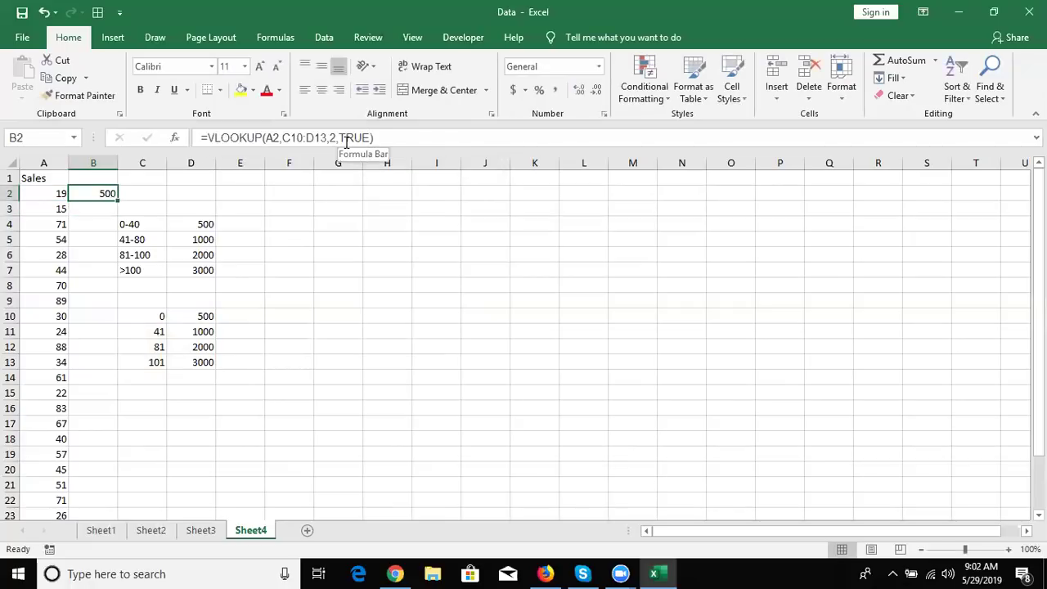
Step: Point out the 0 → 500 band, then change A2's sales to 55
left_click(160, 314)
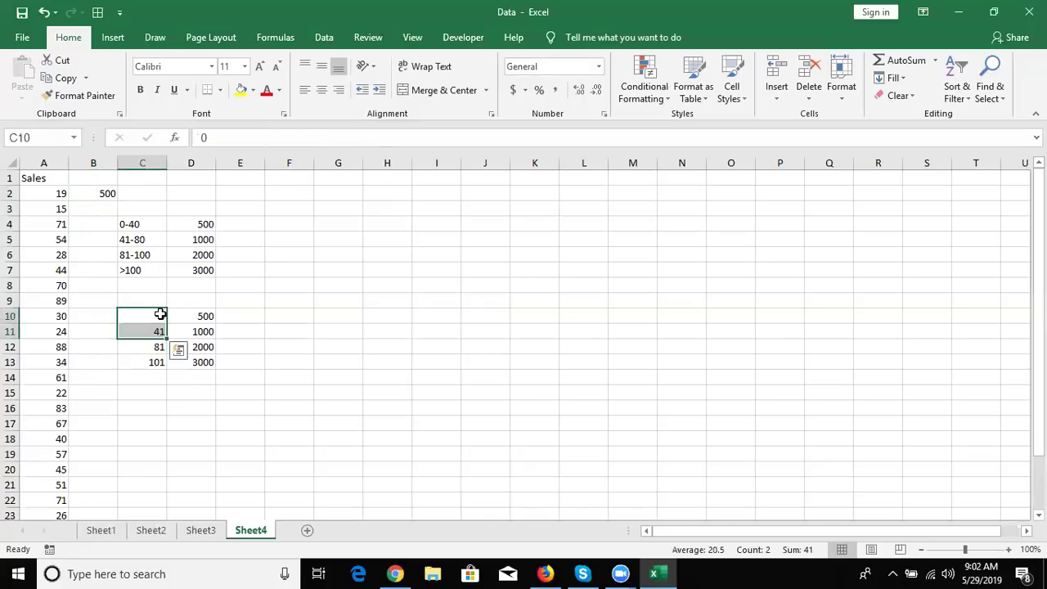
key("Right")
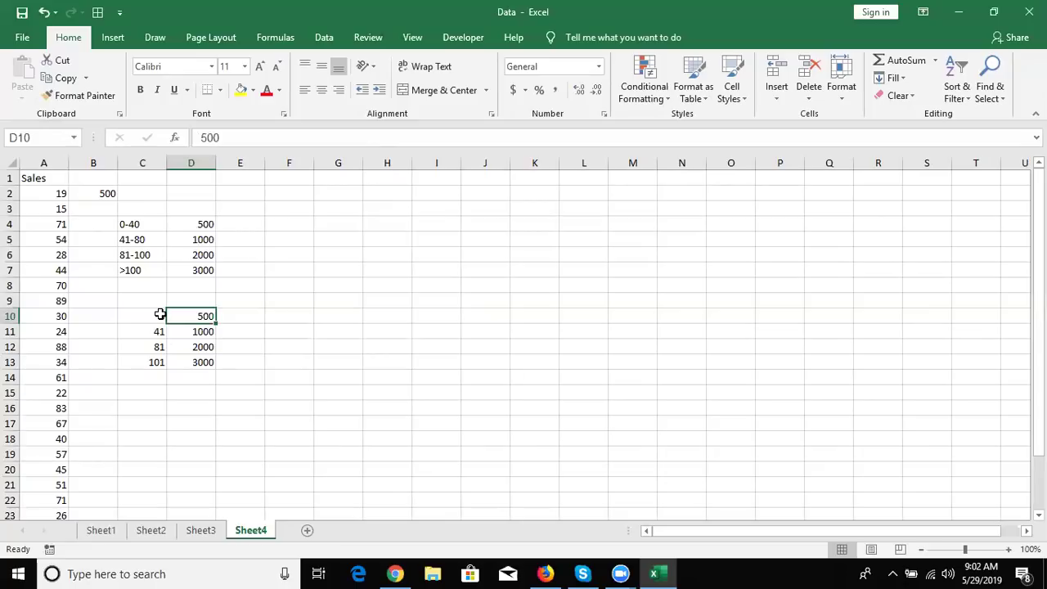
left_click(52, 194)
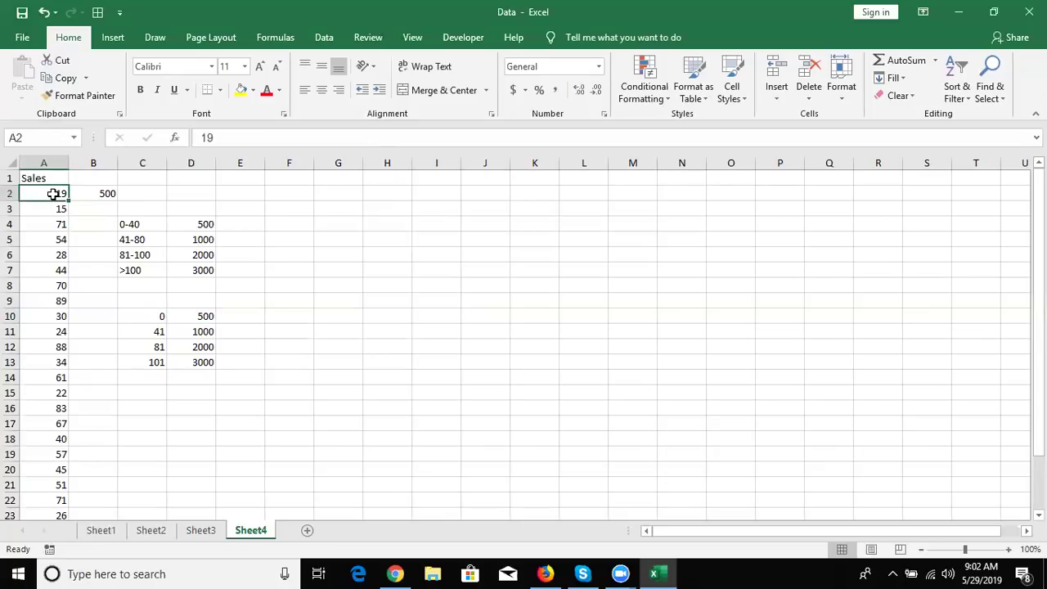
type("3")
key("BackSpace")
type("55")
key("Return")
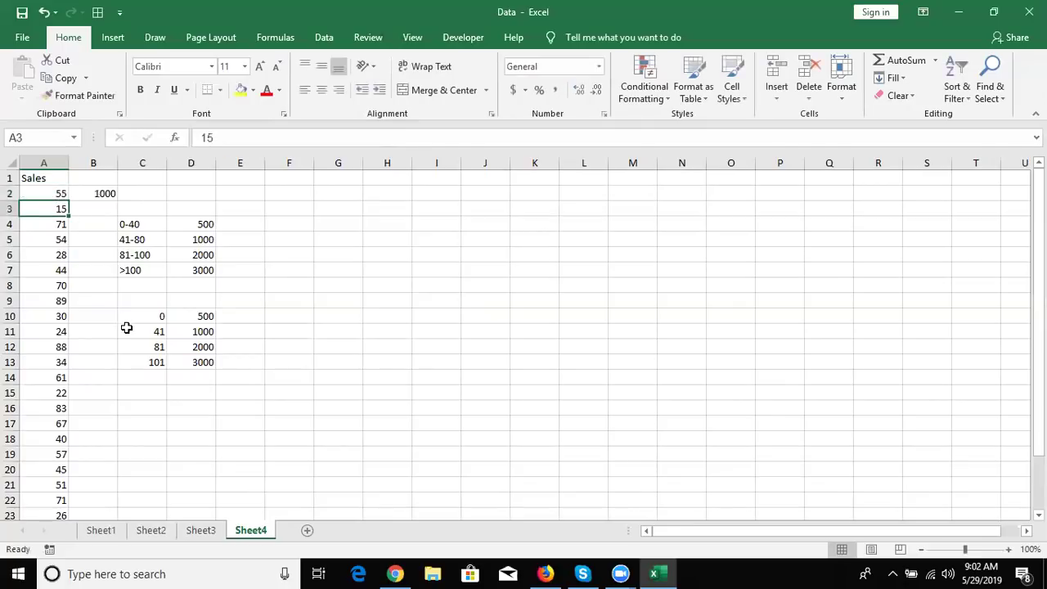
Step: Highlight the C10:D13 lookup table and select B2 to show its 1000 bonus
left_click(141, 330)
key("shift+Down")
key("Right")
key("Up")
key("Left")
key("shift+Right")
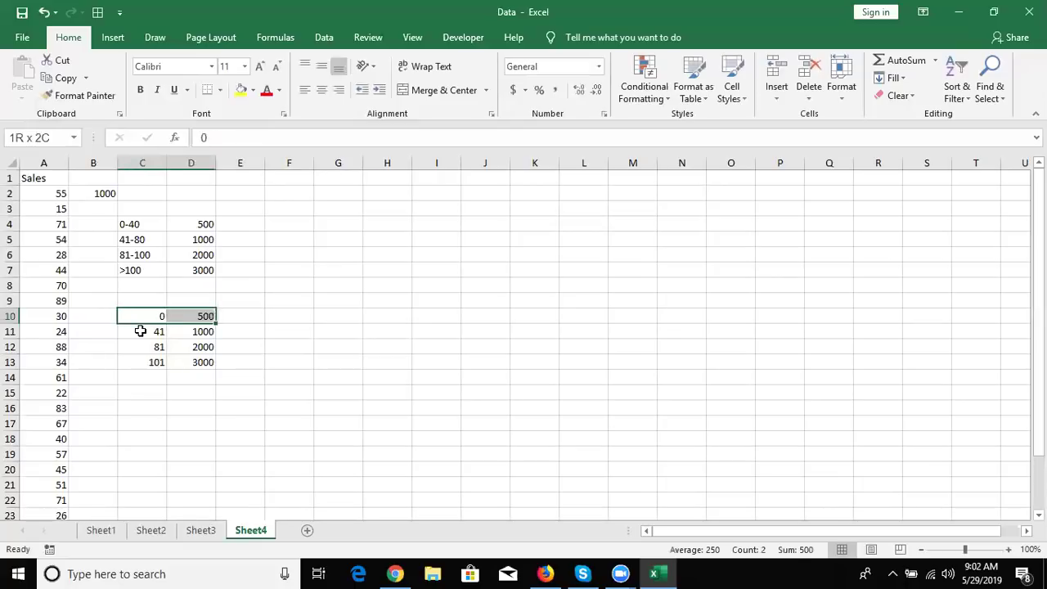
key("shift+Down")
key("shift+Down")
key("shift+Down")
key("Left")
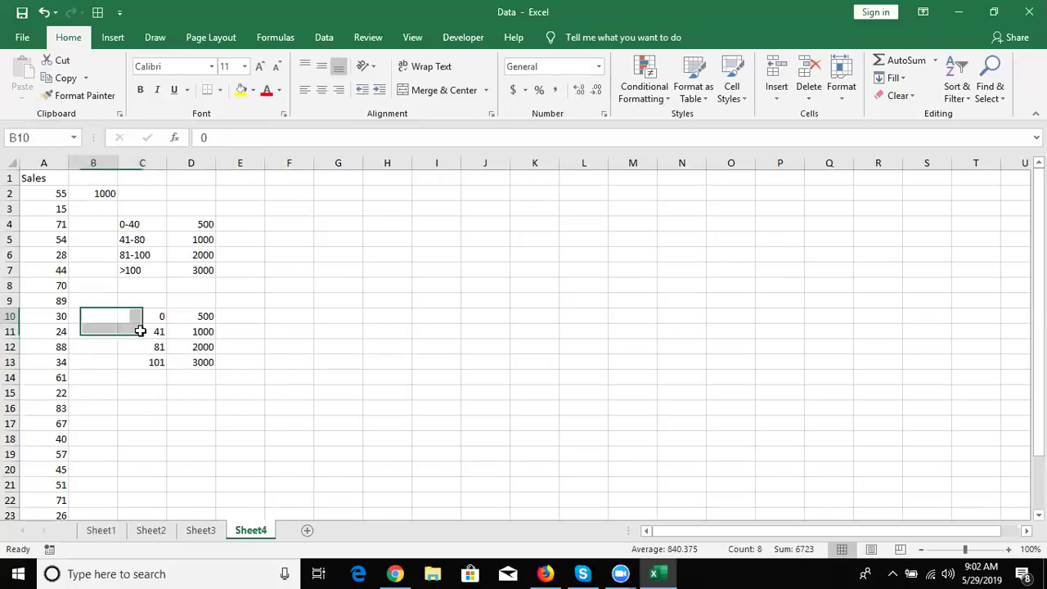
key("Left")
key("Right")
key("Right")
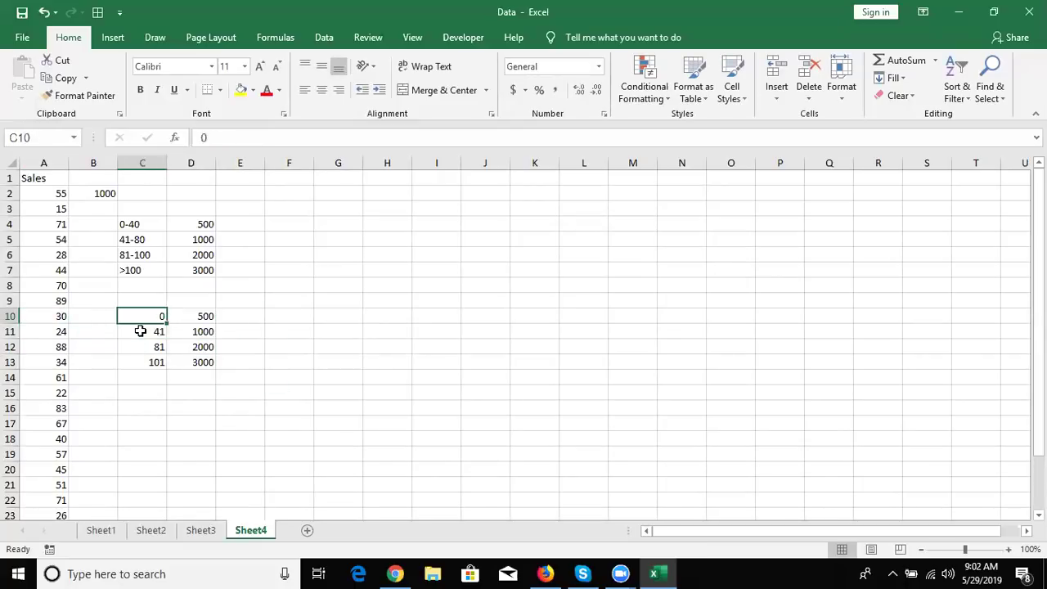
key("shift+Right")
key("shift+Down")
key("shift+Down")
key("shift+Down")
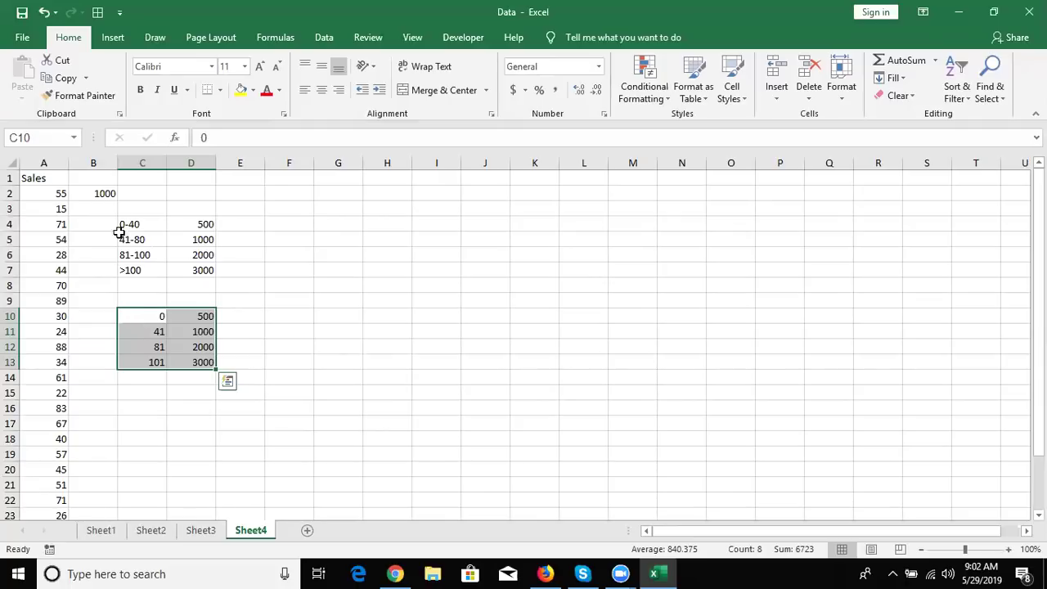
left_click(109, 194)
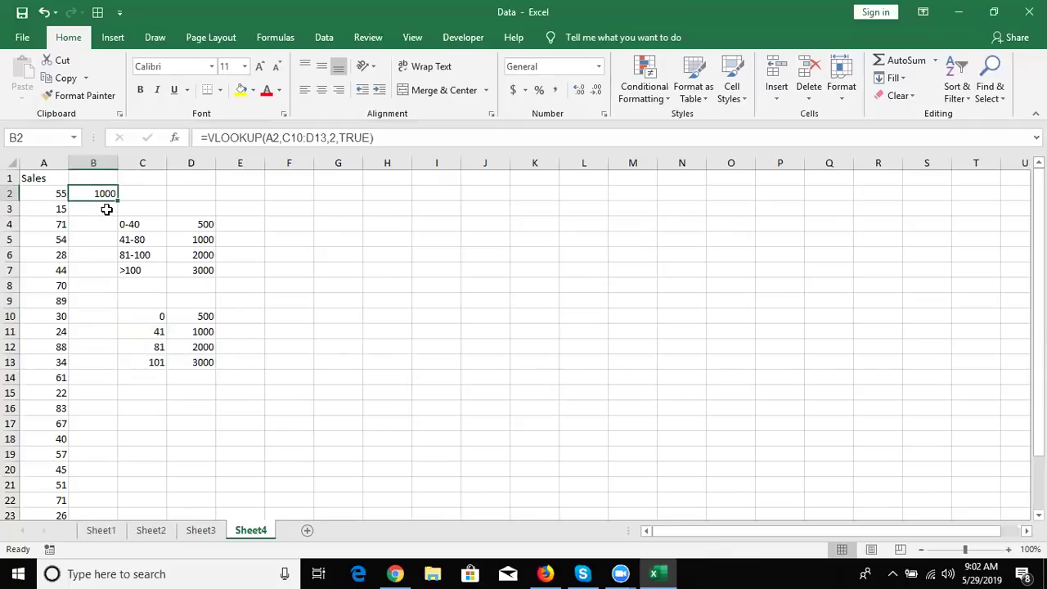
Step: Enter =LOOKUP(A3,C10:C13,D10:D13) in B3 to get the 500 bonus
left_click(108, 209)
type("=l")
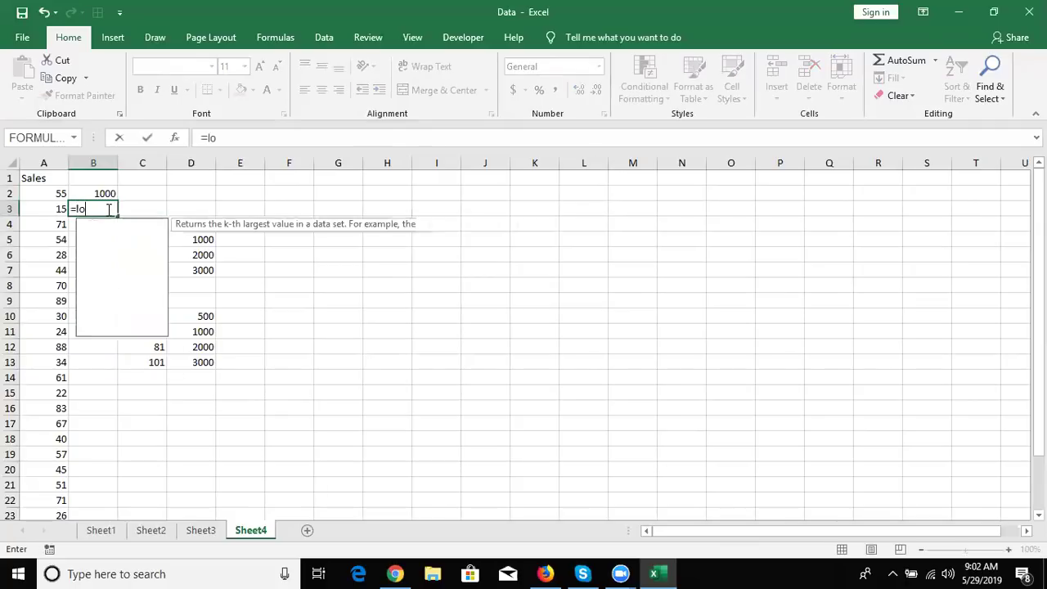
type("oo")
key("Tab")
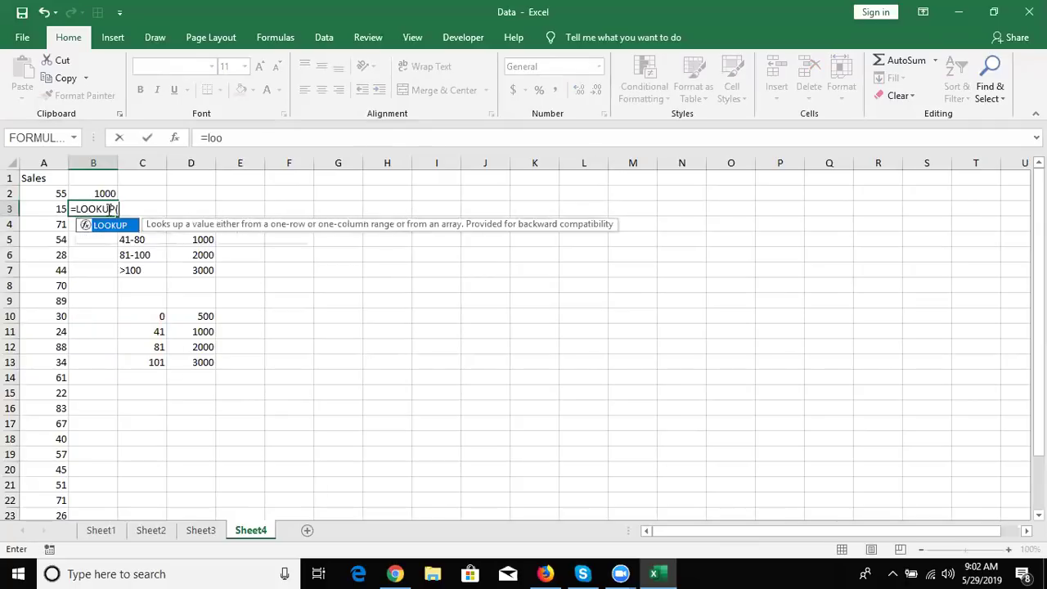
left_click(52, 209)
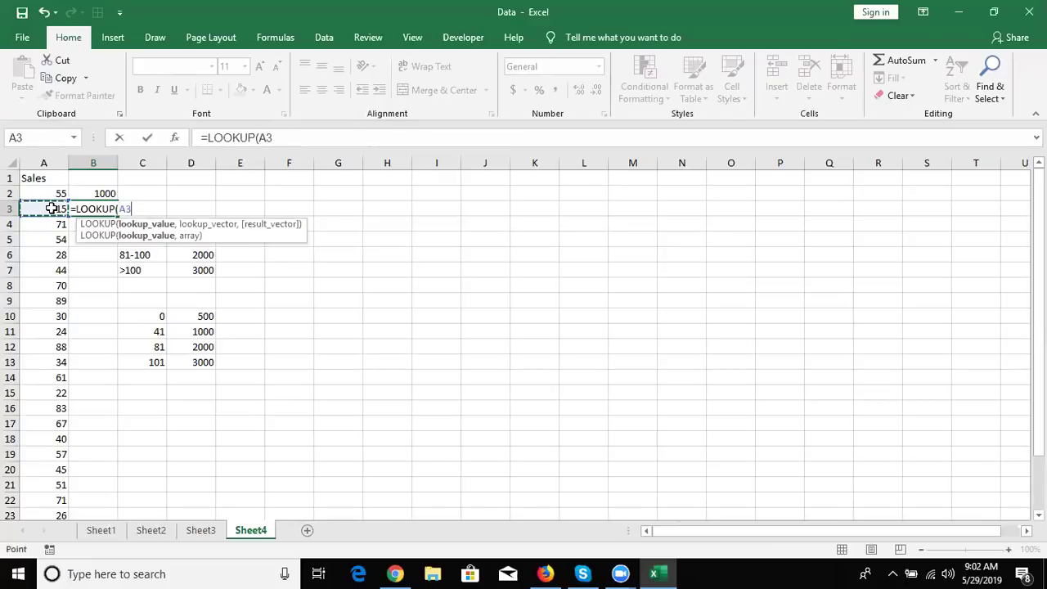
type(",")
left_click_drag(156, 316, 153, 361)
type(",")
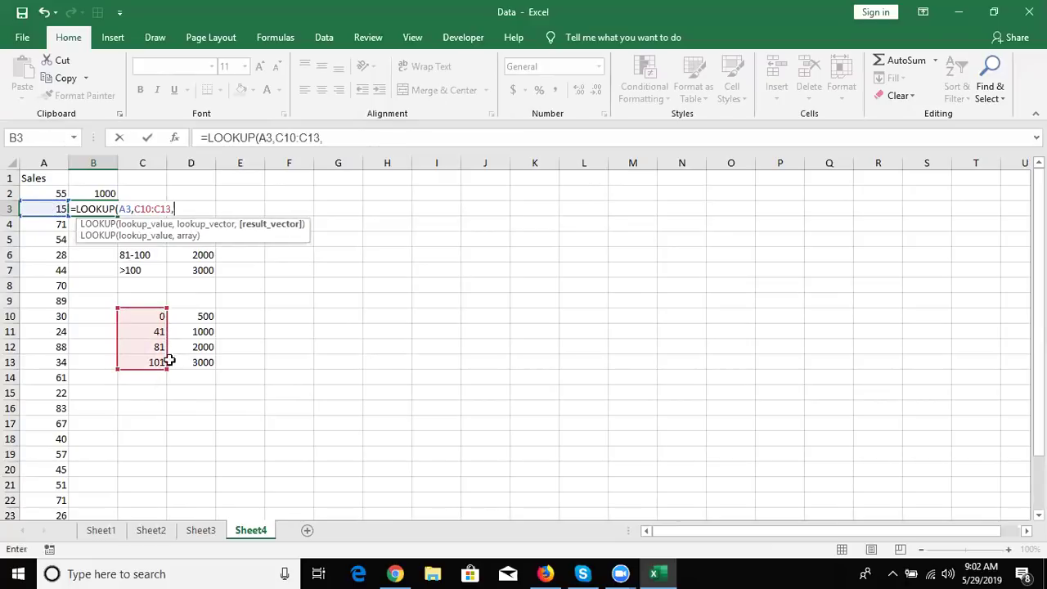
left_click_drag(197, 317, 199, 358)
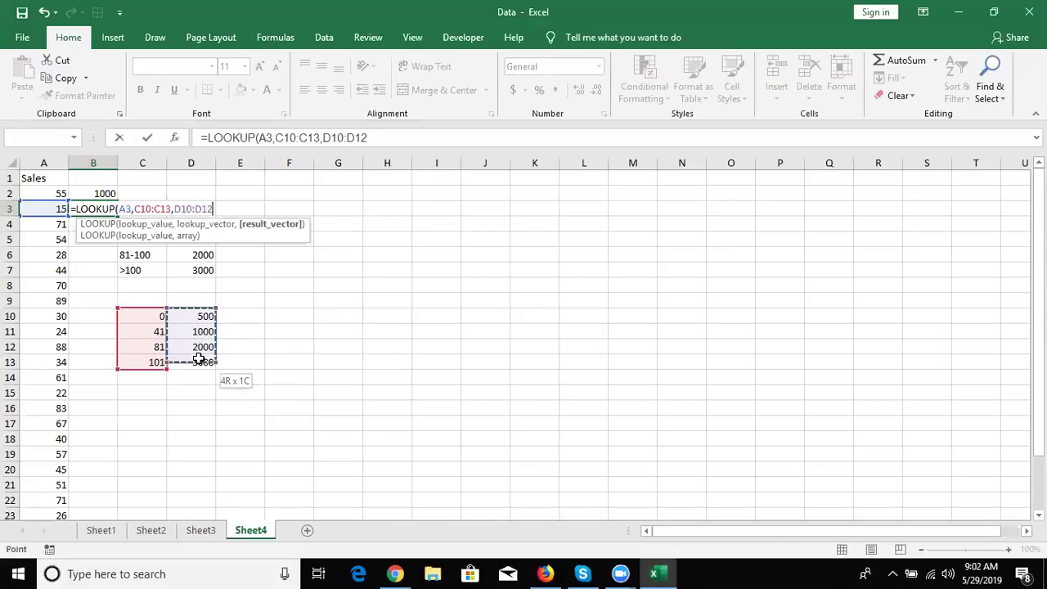
key("ctrl+Return")
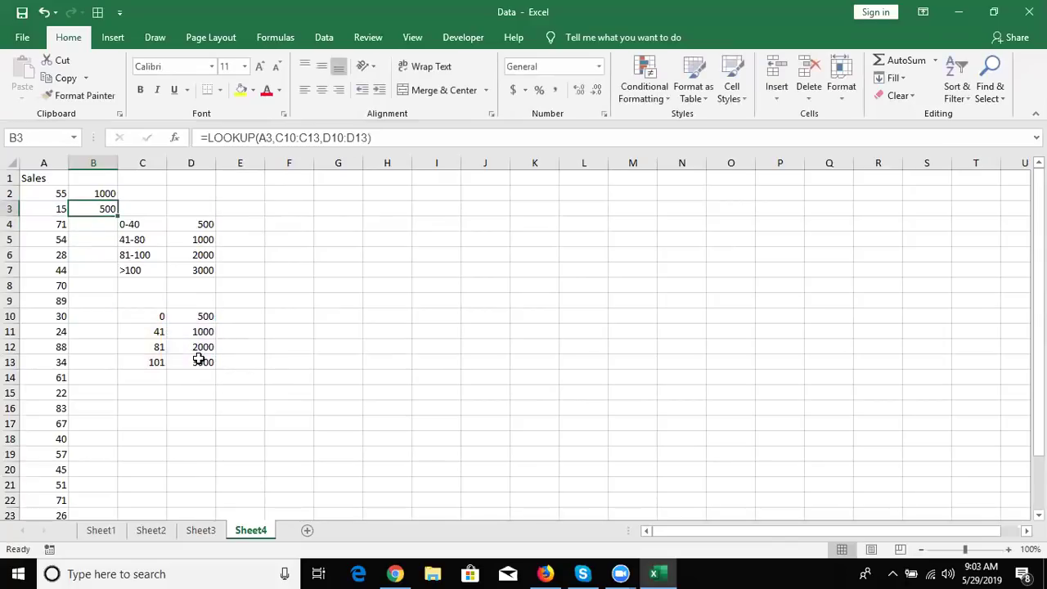
key("Down")
type("=")
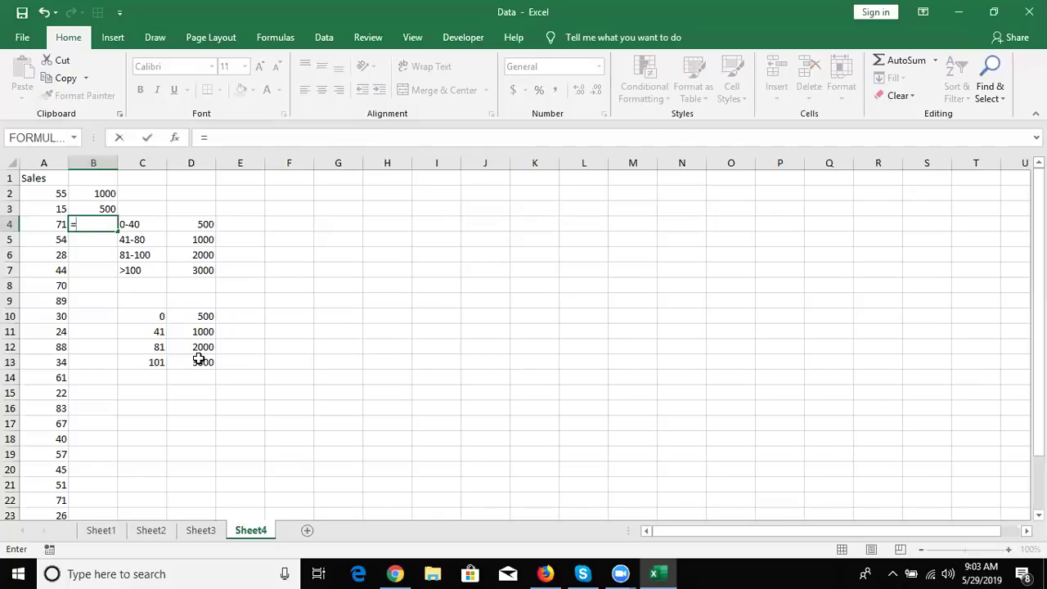
type("loo")
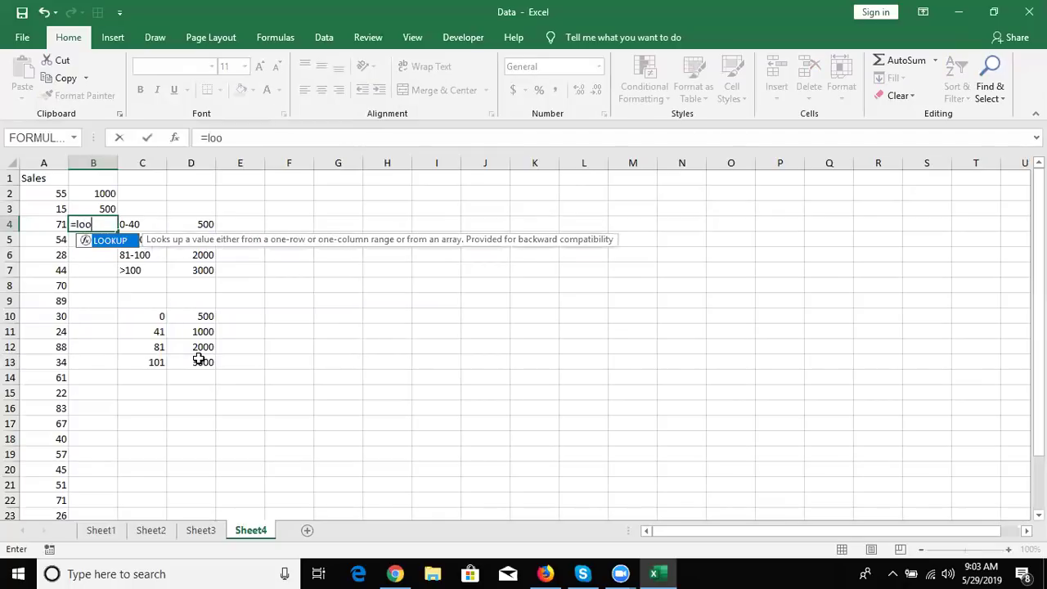
Step: Complete B4 as =LOOKUP(A4,{0,41,81,101},{500,1000,2000,3000}), returning 1000
key("Tab")
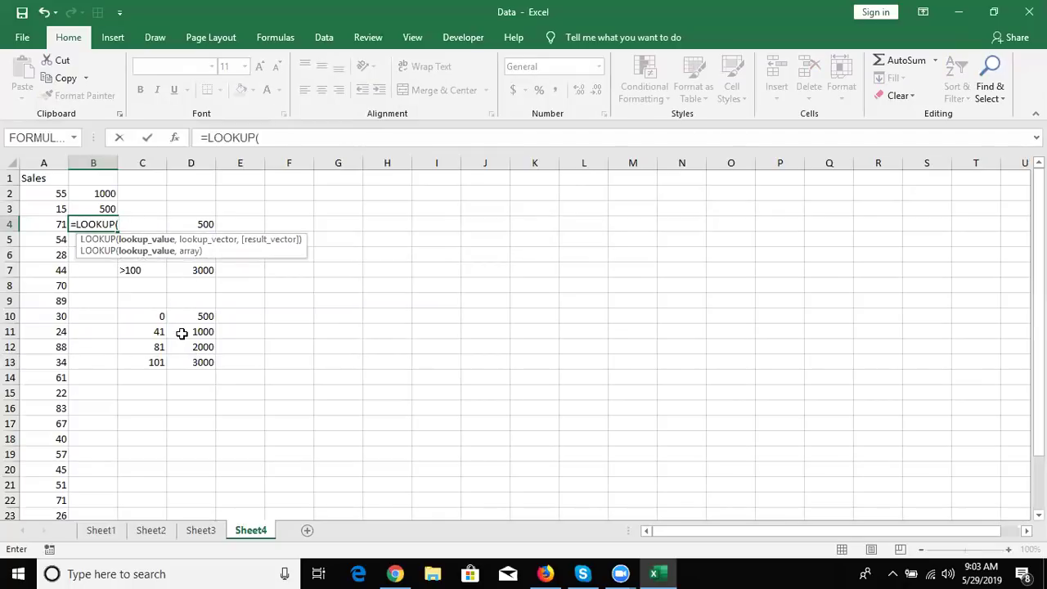
key("Left")
type(",")
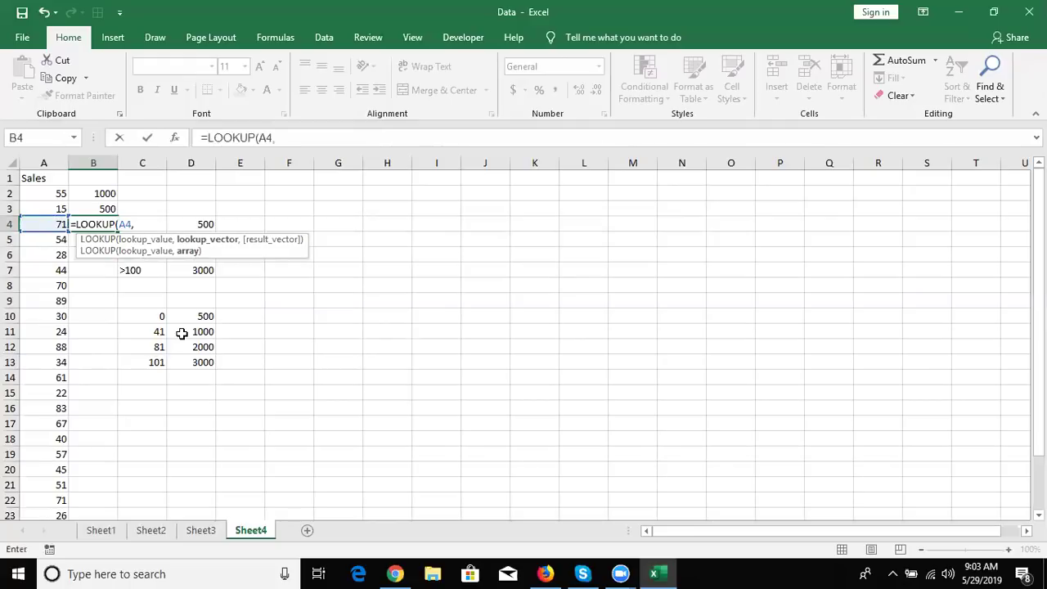
type("{0,")
type("41,")
type("81")
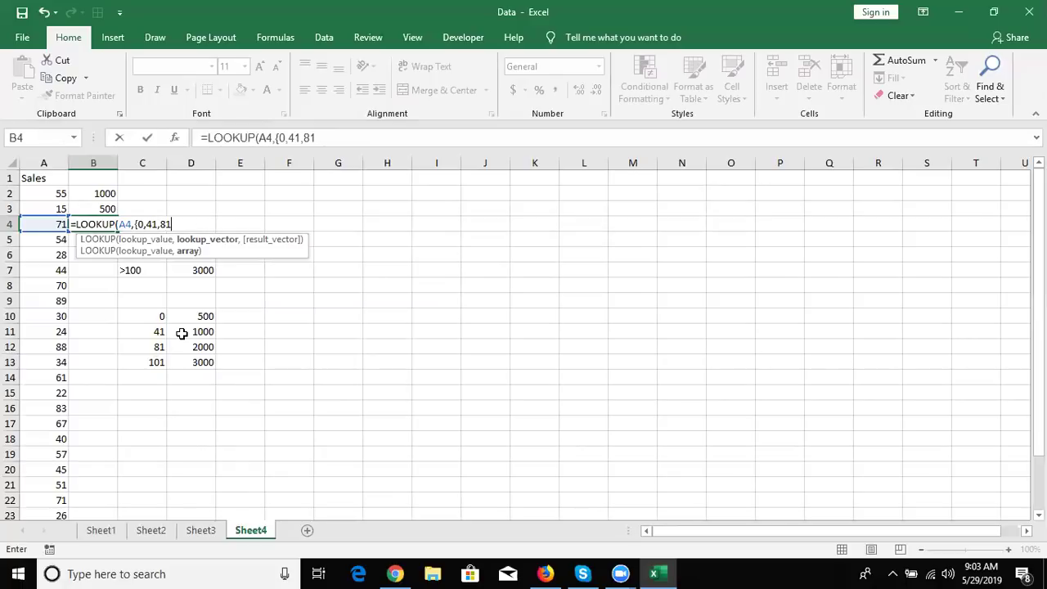
type(",101")
type("},")
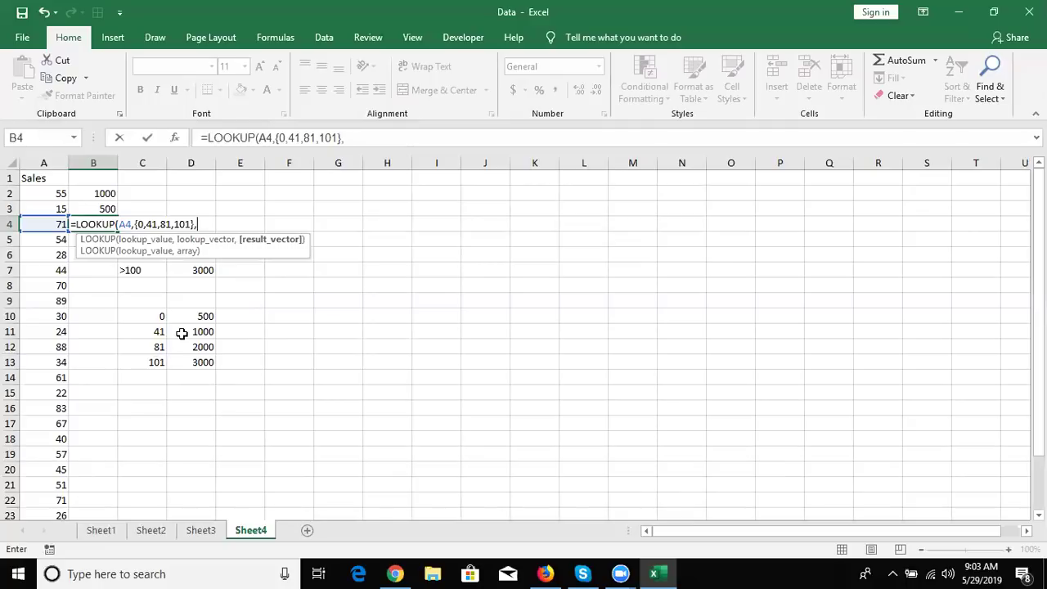
type("{")
type("500,1000,2000,3000}")
key("Return")
key("Up")
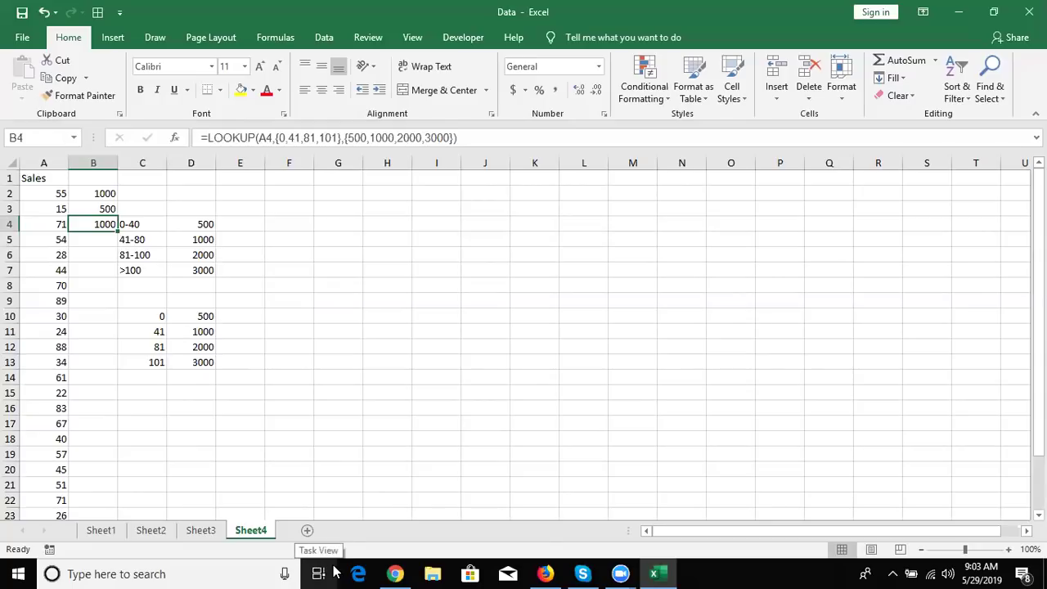
Step: Open VLOOKUP-SHARK-WEEK-DoawnloadableWorkbook01-FINISHED from the Recent workbooks list
left_click(22, 39)
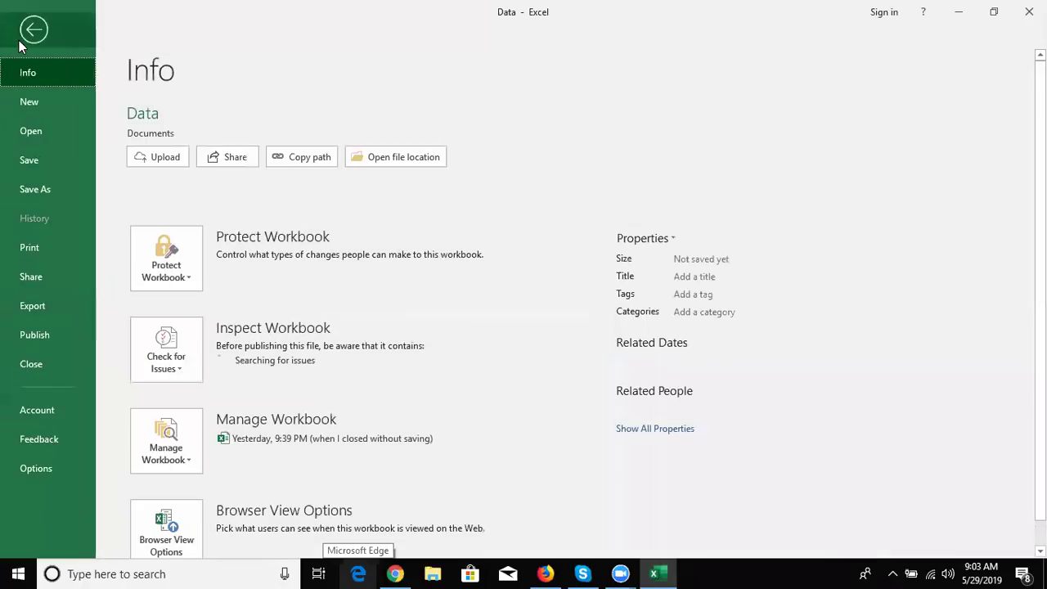
left_click(63, 138)
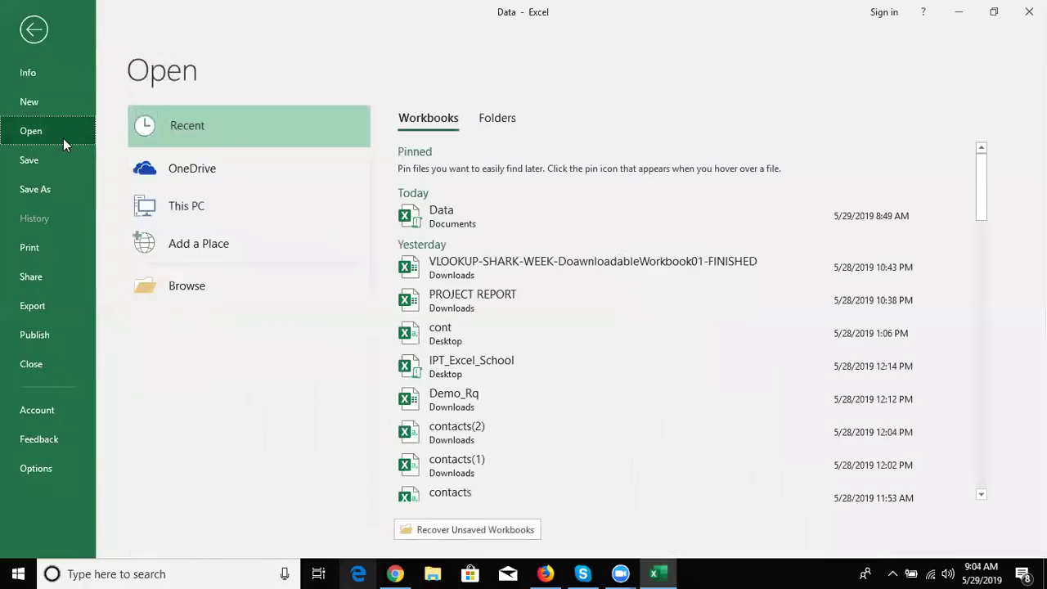
left_click(484, 261)
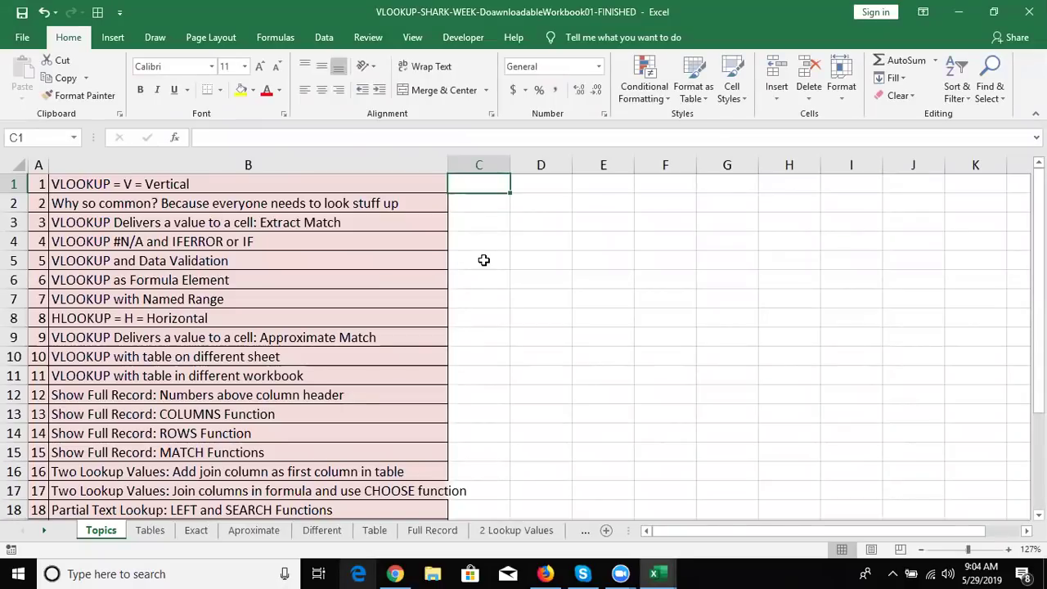
Step: Inspect the named-range VLOOKUP formula in B29 on the Exact sheet
left_click(150, 530)
left_click(200, 533)
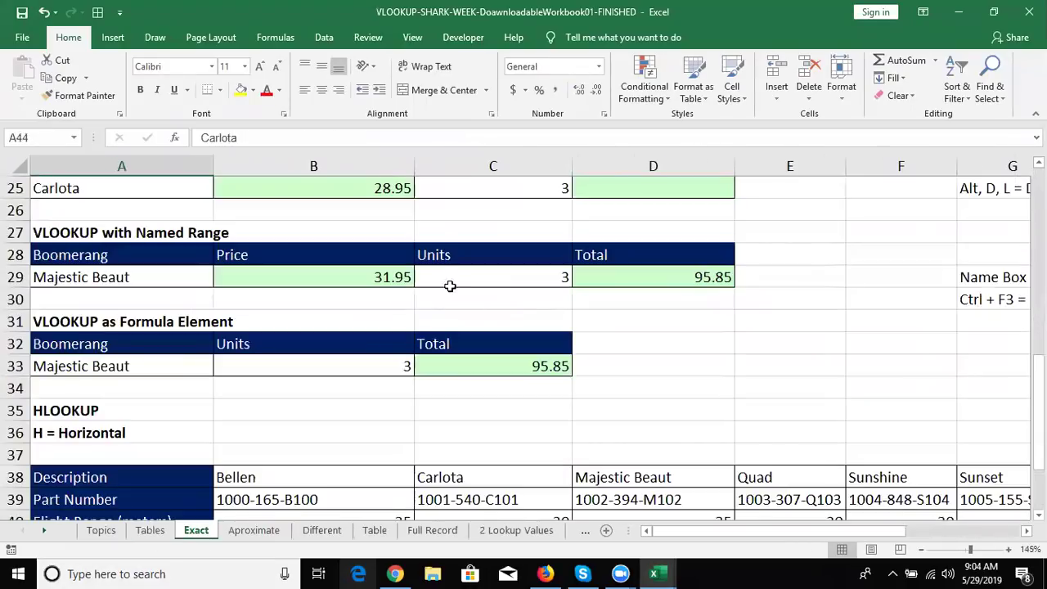
left_click(369, 280)
left_click(313, 139)
left_click(313, 140)
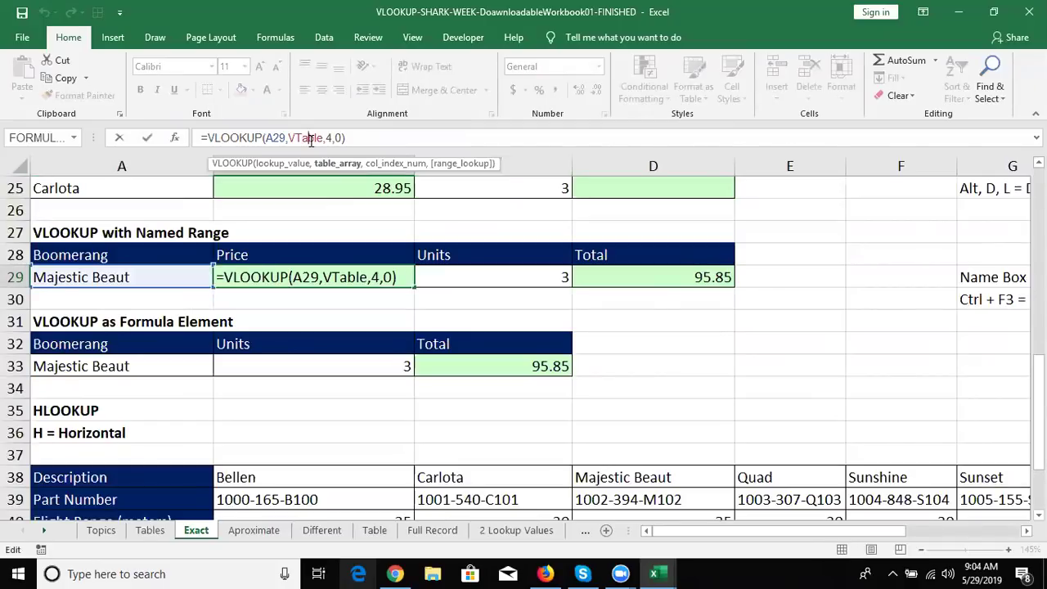
key("Escape")
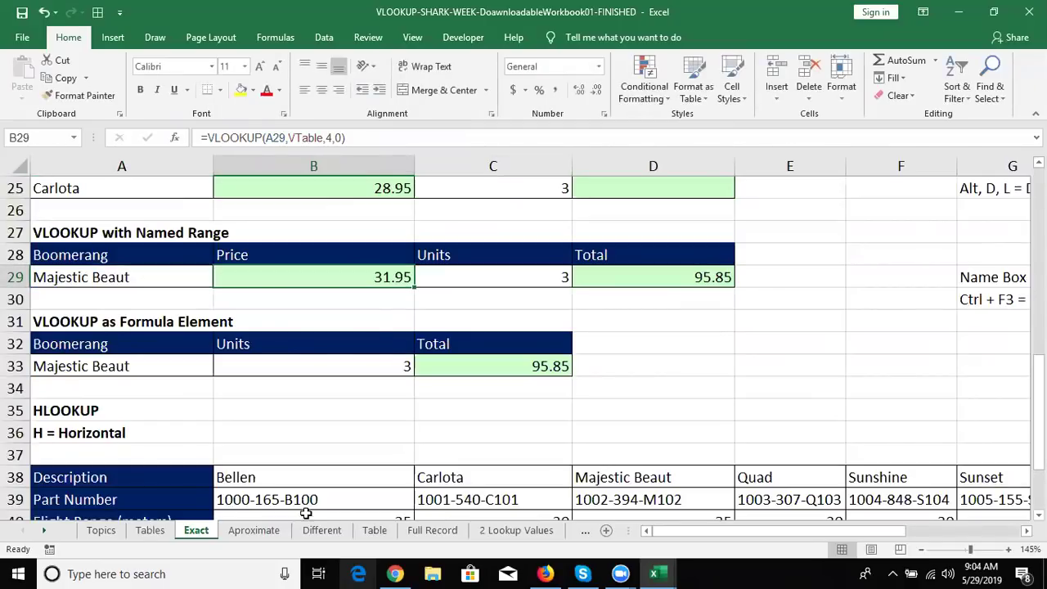
Step: View =VLOOKUP(A17,B6:D10,3) in B17 on the Aproximate sheet, then show the Table sheet
left_click(255, 531)
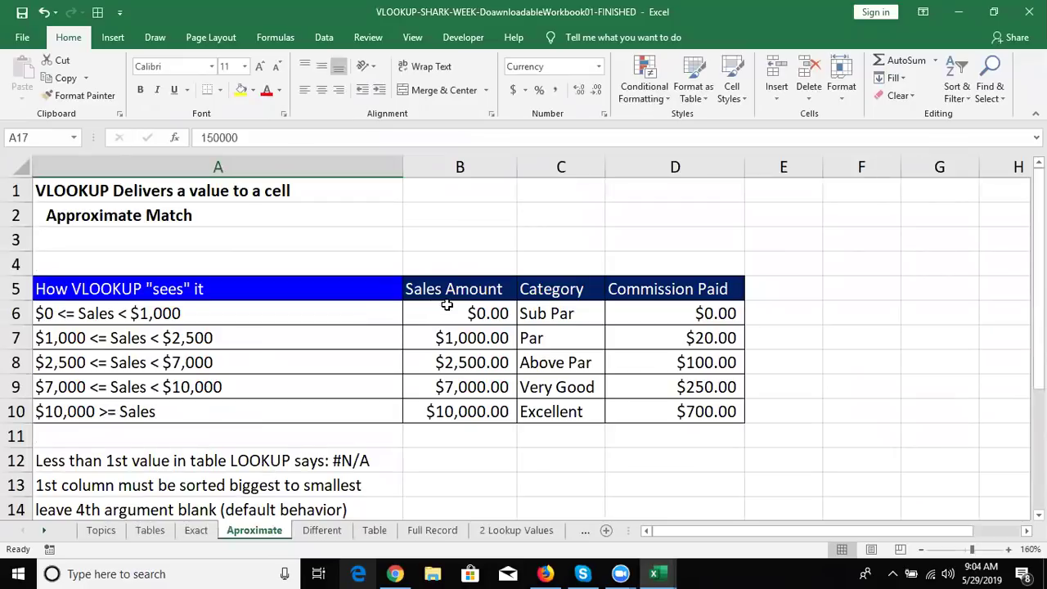
left_click(473, 313)
key("Down")
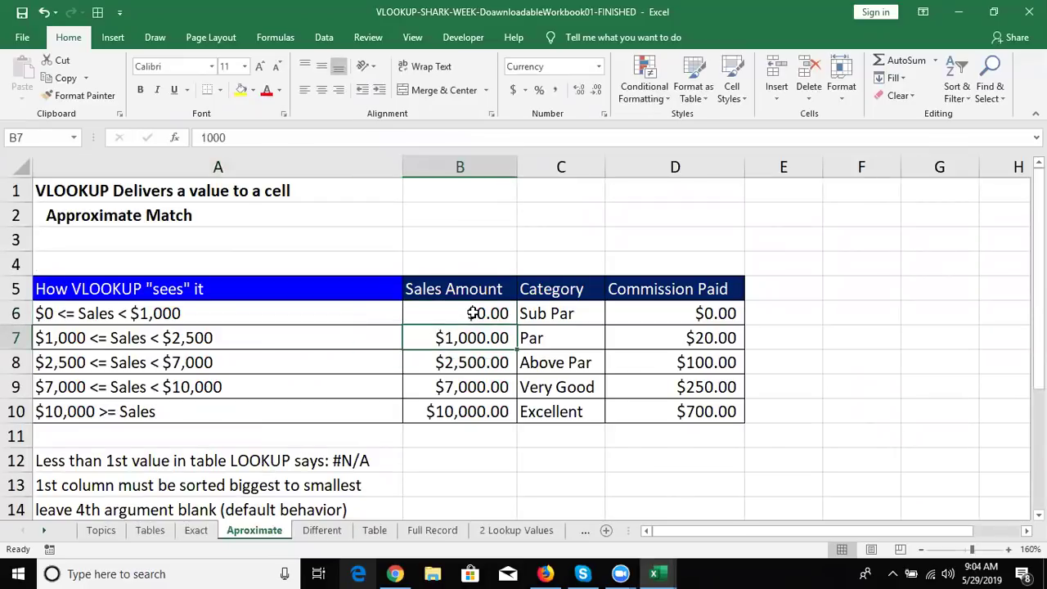
key("Down")
key("Down")
key("Down")
key("Down")
key("Down")
key("Down")
key("Up")
key("Up")
key("Up")
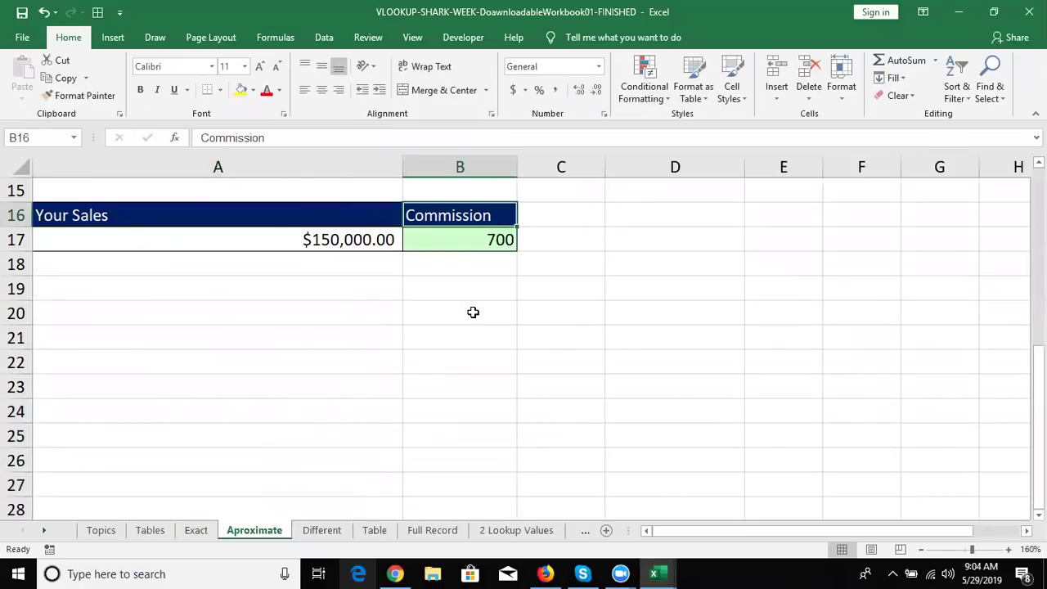
double_click(486, 238)
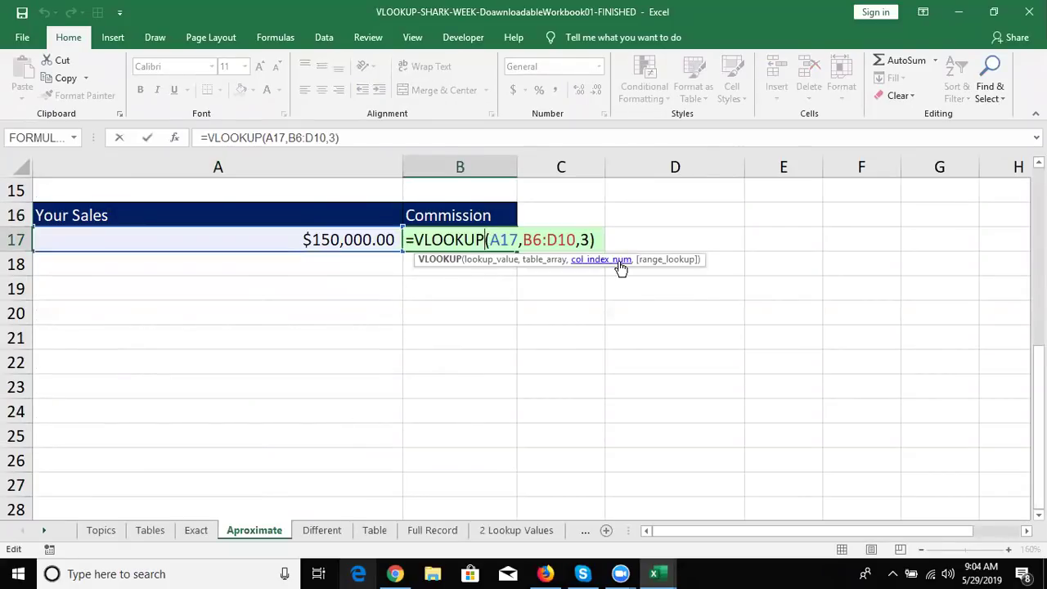
key("Escape")
key("Up")
key("Up")
key("Up")
key("Up")
key("Up")
key("Up")
key("Up")
key("Up")
key("Up")
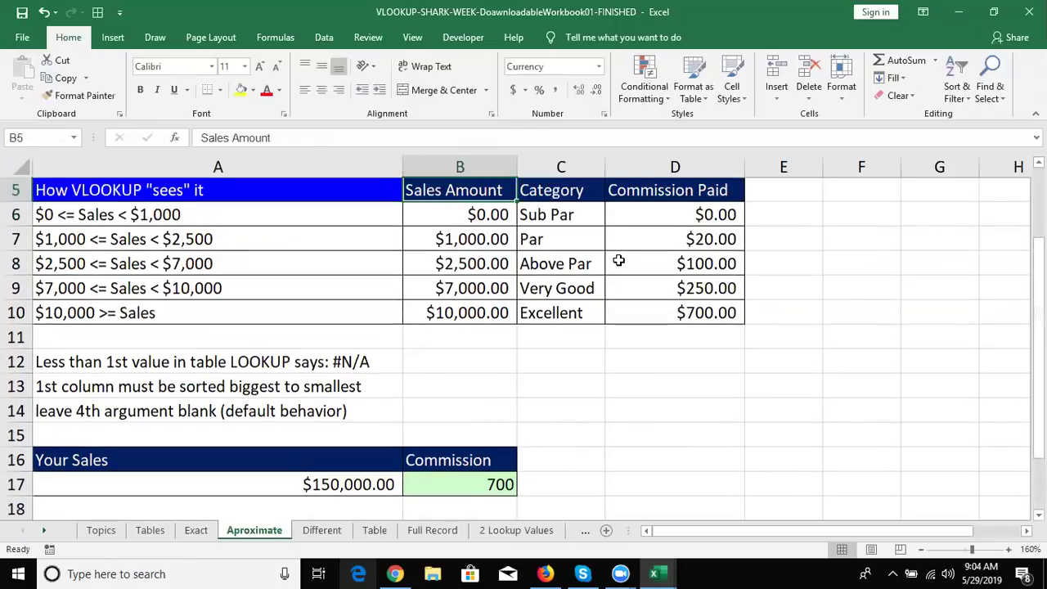
key("Down")
key("Down")
key("Down")
key("Down")
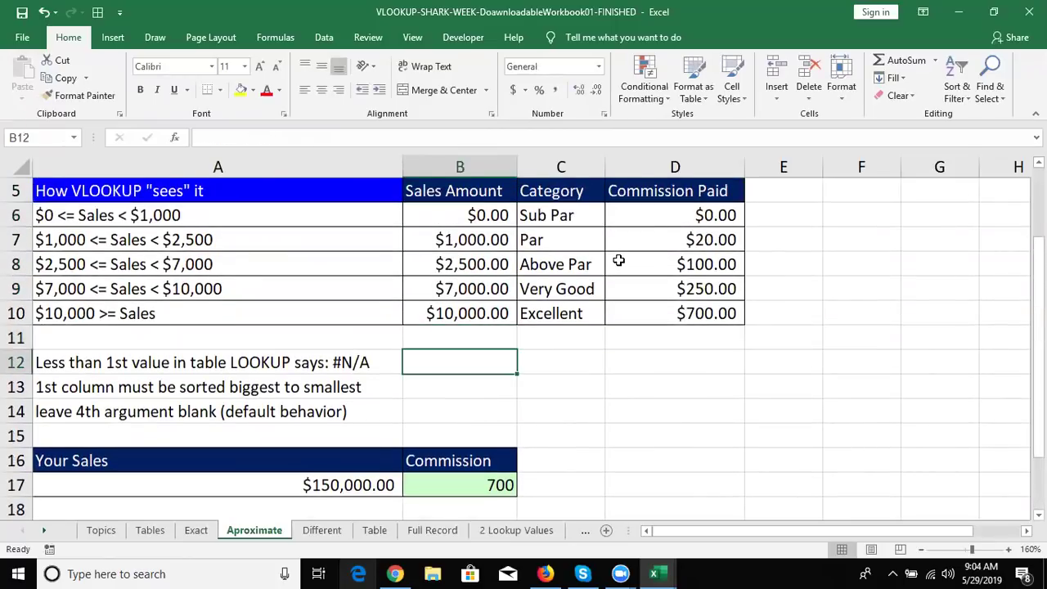
key("Down")
key("Down")
key("Down")
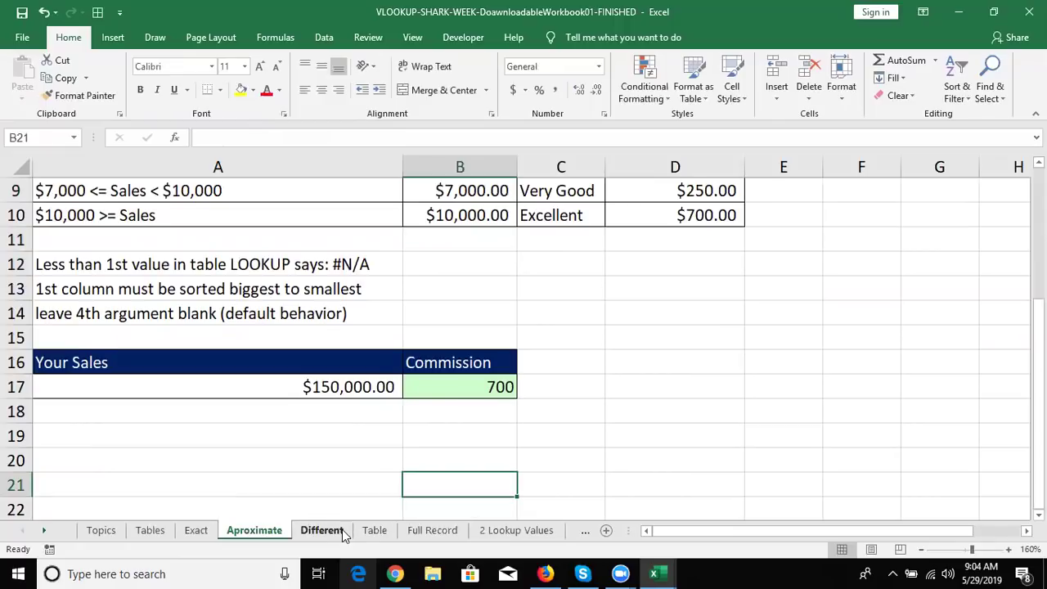
left_click(343, 531)
left_click(375, 532)
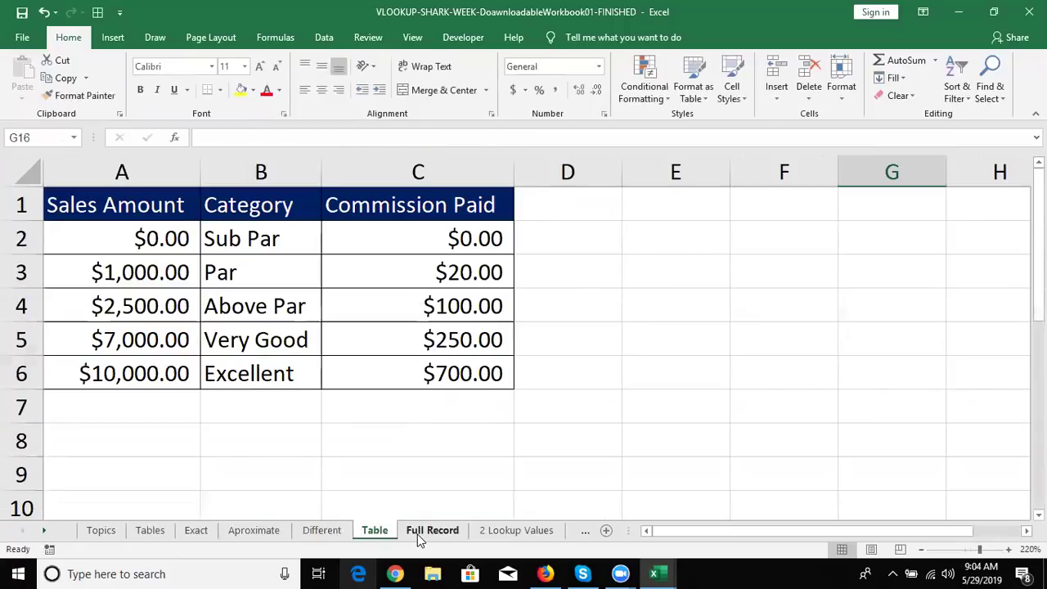
Step: Review the Full Record sheet's VLOOKUP formulas in B14, B18, B23 and the MATCH example in B29
left_click(417, 532)
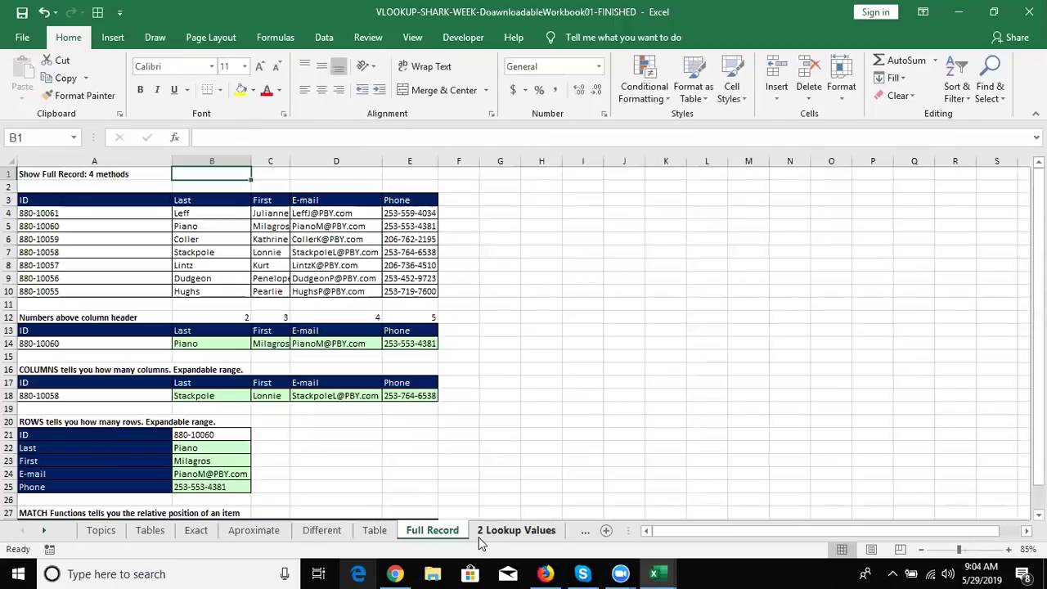
left_click(182, 336)
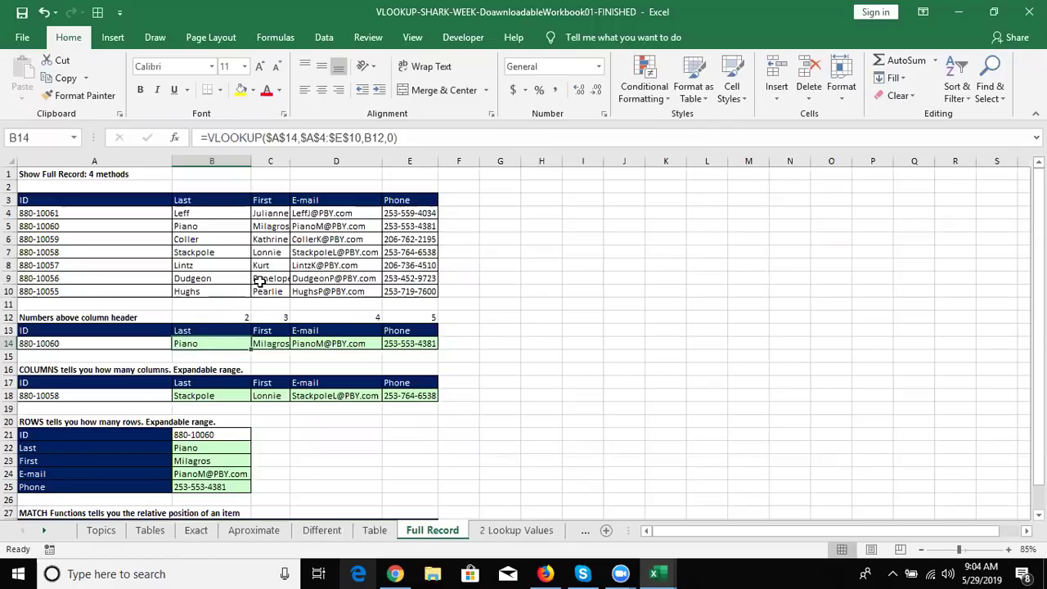
left_click(260, 279)
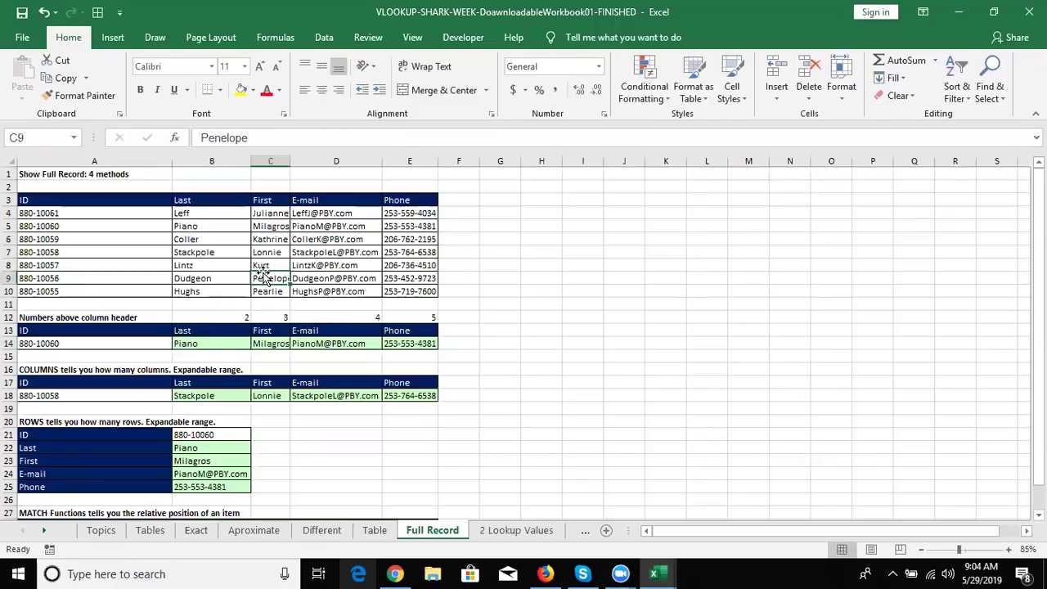
left_click(193, 394)
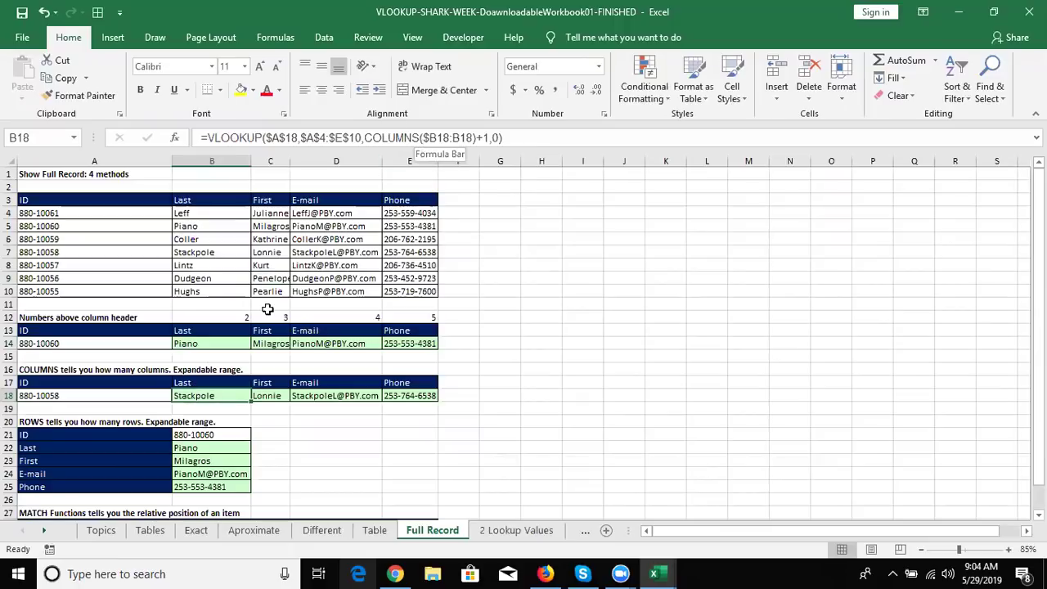
left_click(198, 436)
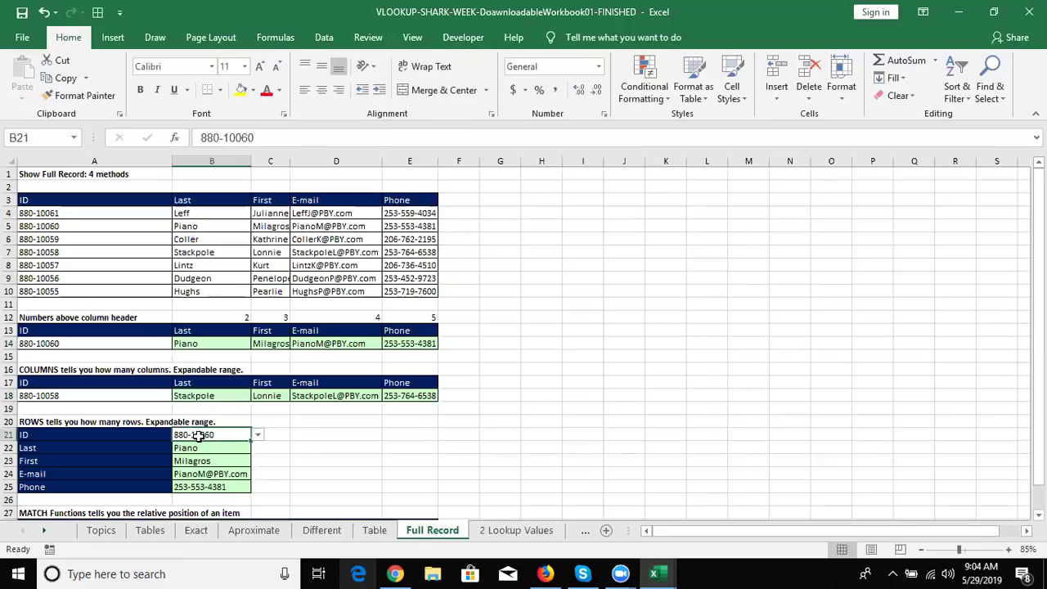
left_click(200, 459)
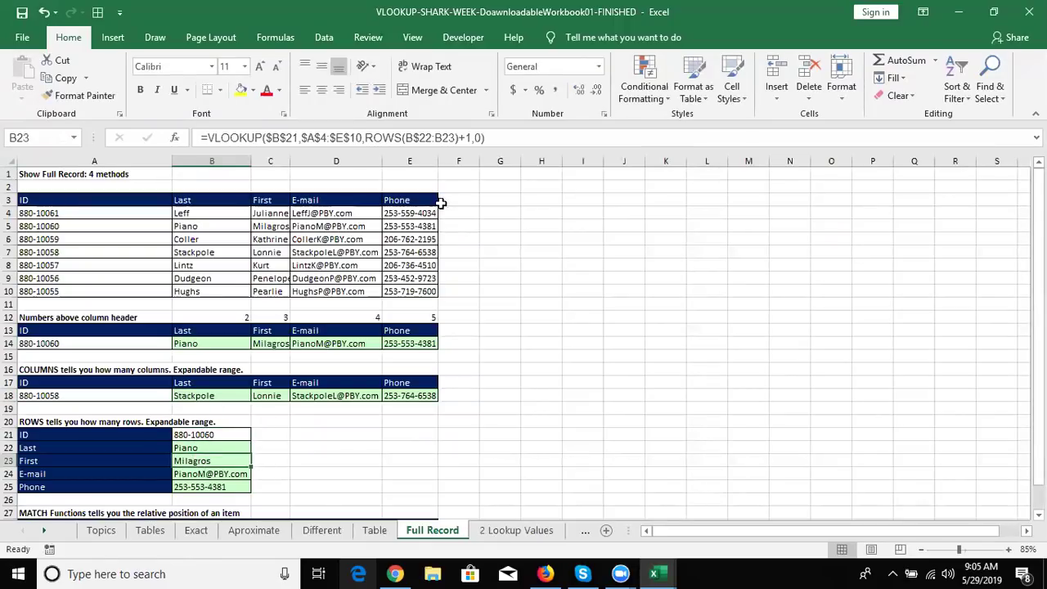
key("Down")
key("Down")
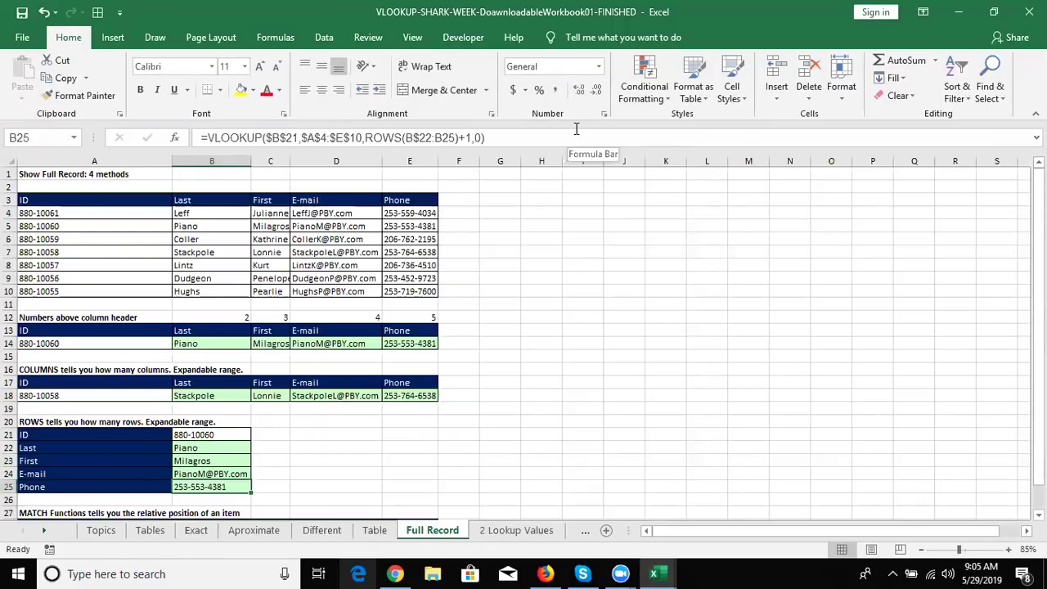
key("Down")
key("Down")
key("Down")
key("Down")
key("Down")
key("Up")
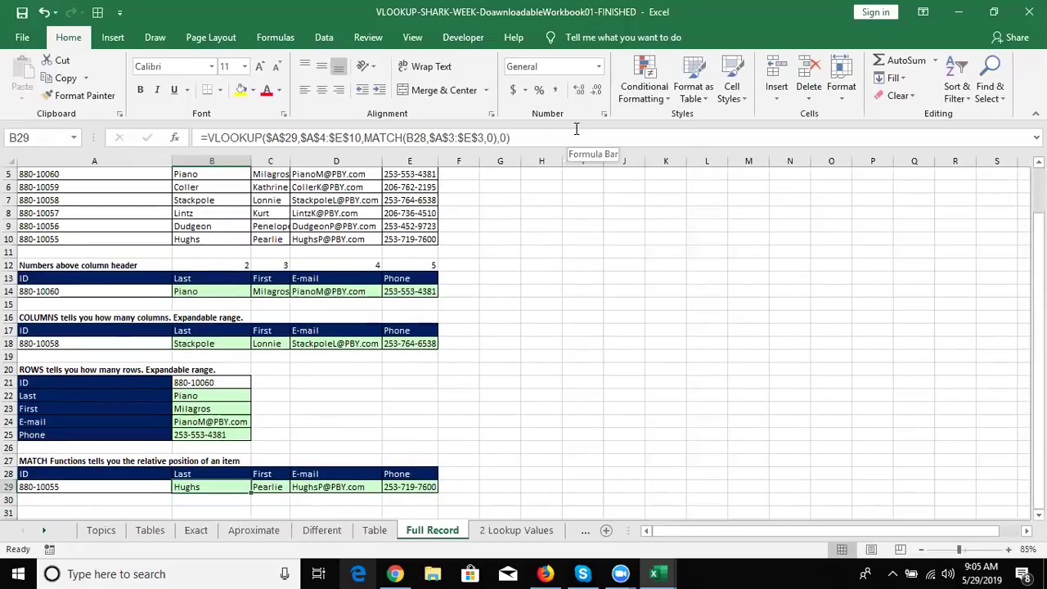
key("Down")
key("Down")
key("Down")
key("Down")
key("Down")
key("Down")
key("Up")
key("Up")
key("Up")
key("Up")
key("Up")
key("Up")
key("Up")
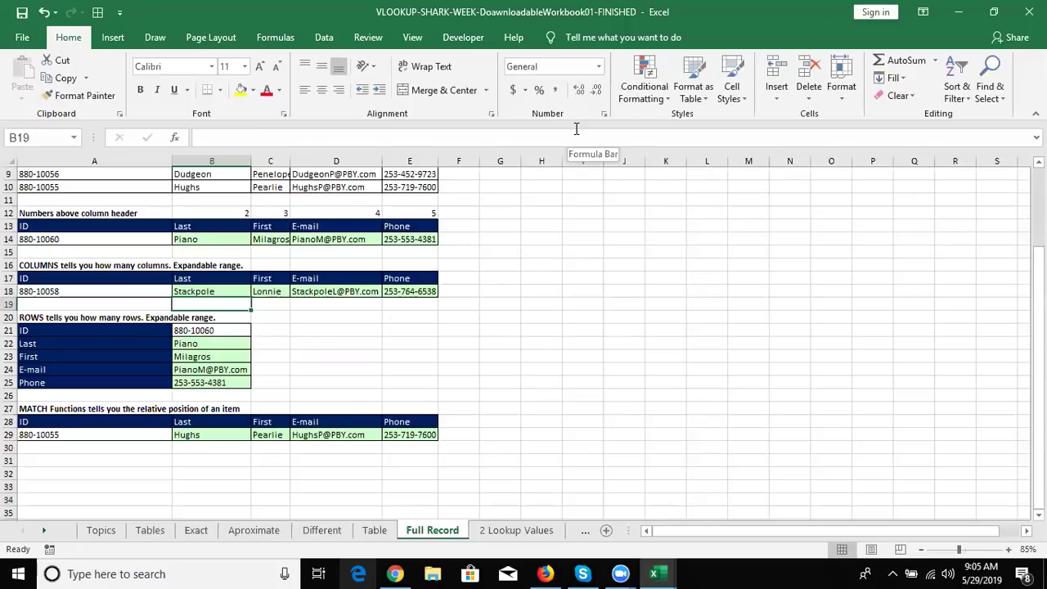
Step: On the 2 Lookup Values sheet, compare the IFERROR formula in C4 with the CHOOSE array formula in C5
left_click(527, 535)
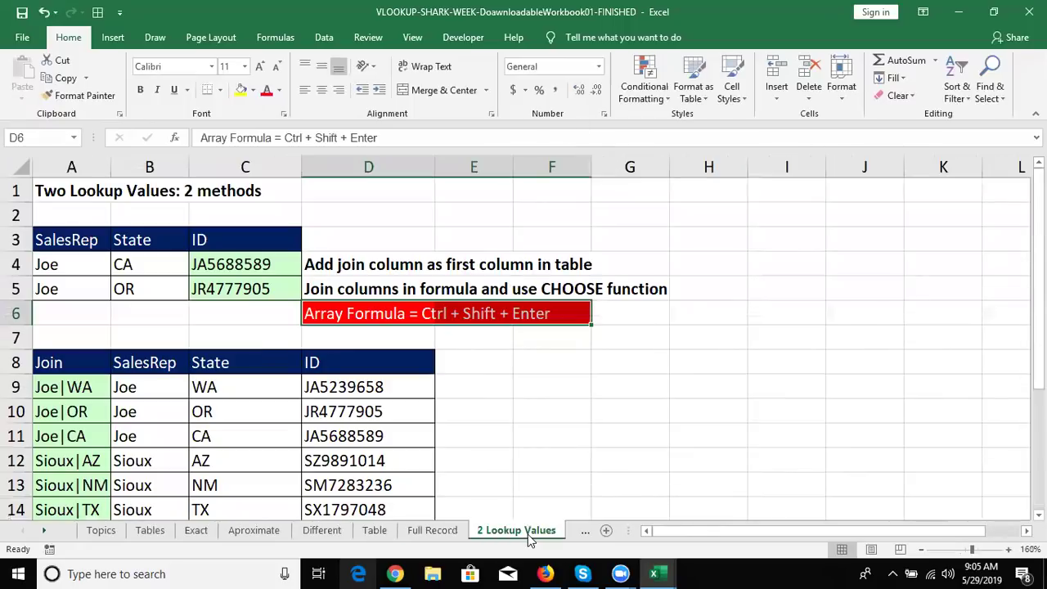
left_click(247, 264)
key("Down")
key("Up")
key("Down")
key("Up")
key("Down")
key("Up")
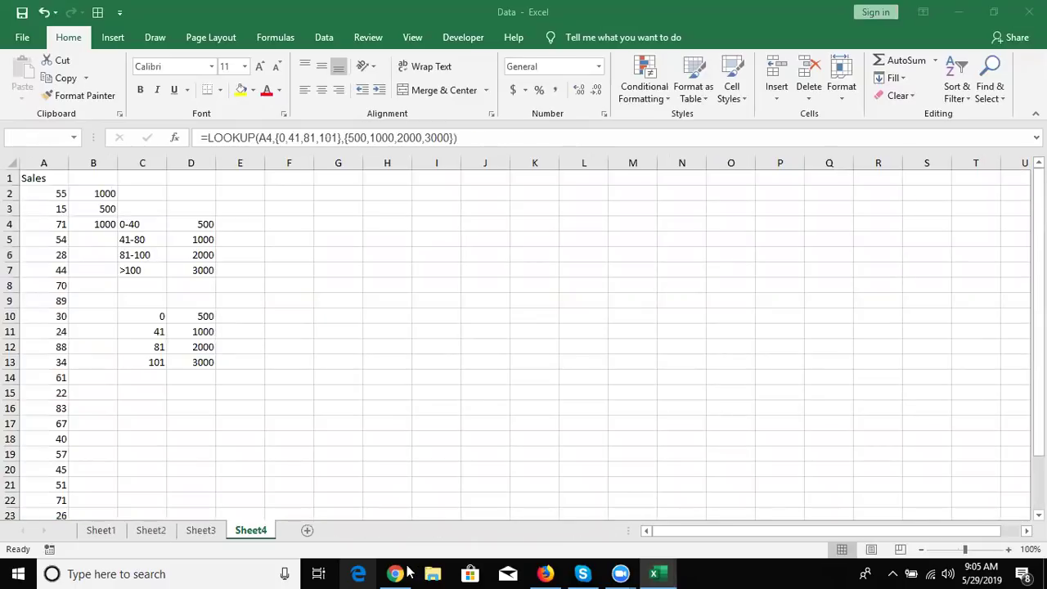
Step: Move from the YouTube Studio uploads list to the WhatsApp Web chat in Firefox
left_click(406, 570)
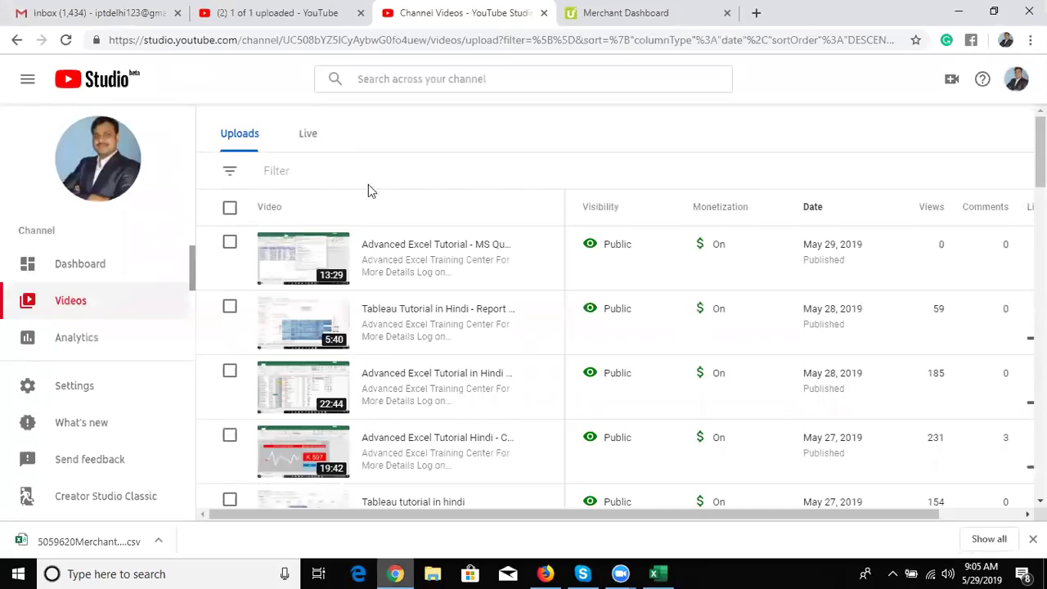
left_click(545, 572)
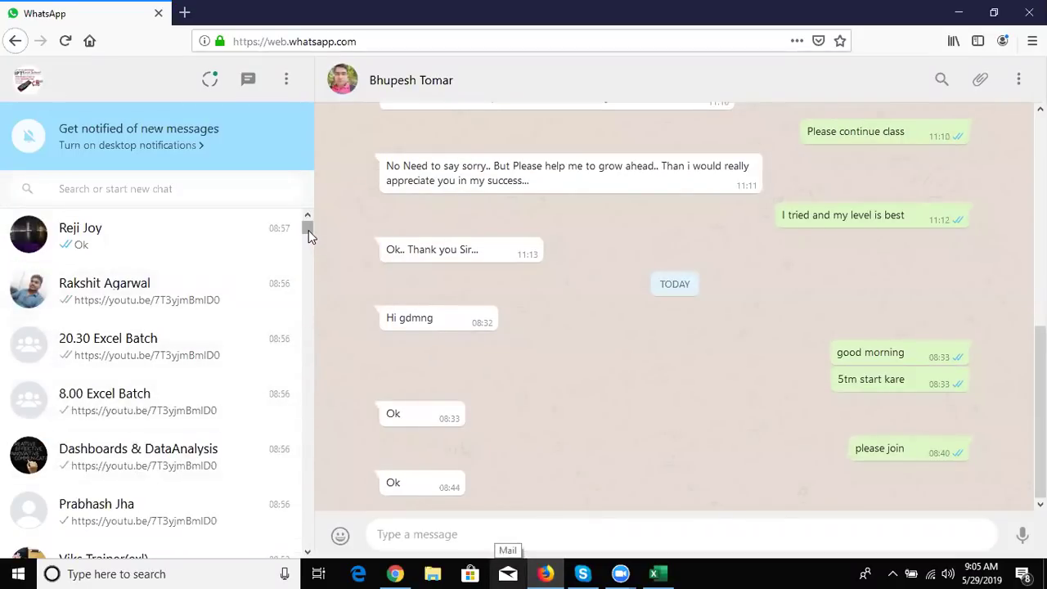
Step: Send VLOOKUP-SHARK-WEEK-DoawnloadableWorkbook01-FINISHED.xlsx from Downloads as a document, then show the desktop
left_click_drag(308, 233, 308, 231)
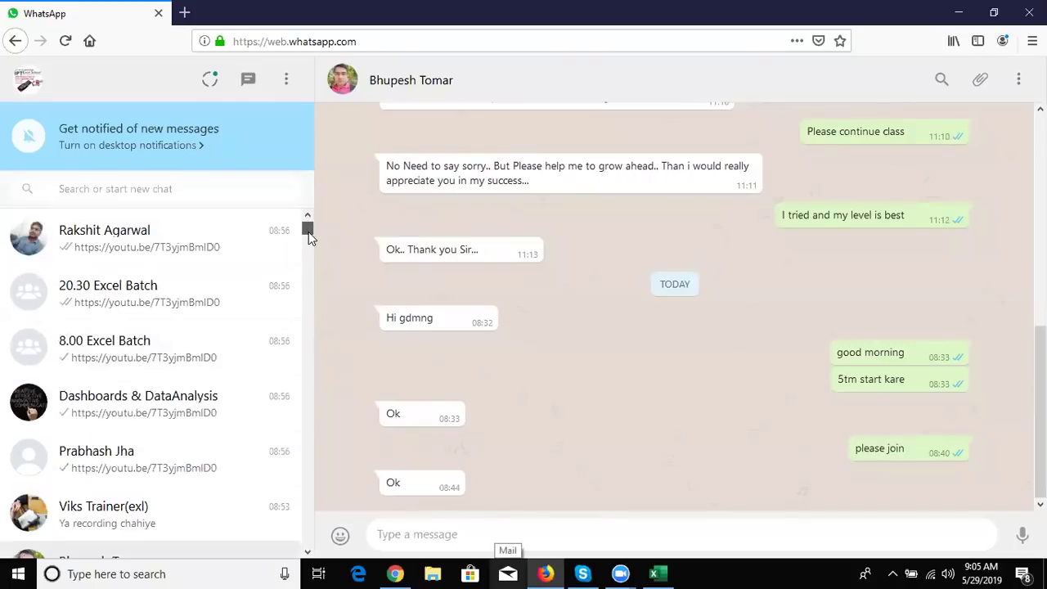
scroll(308, 233, "down", 1)
scroll(309, 233, "down", 2)
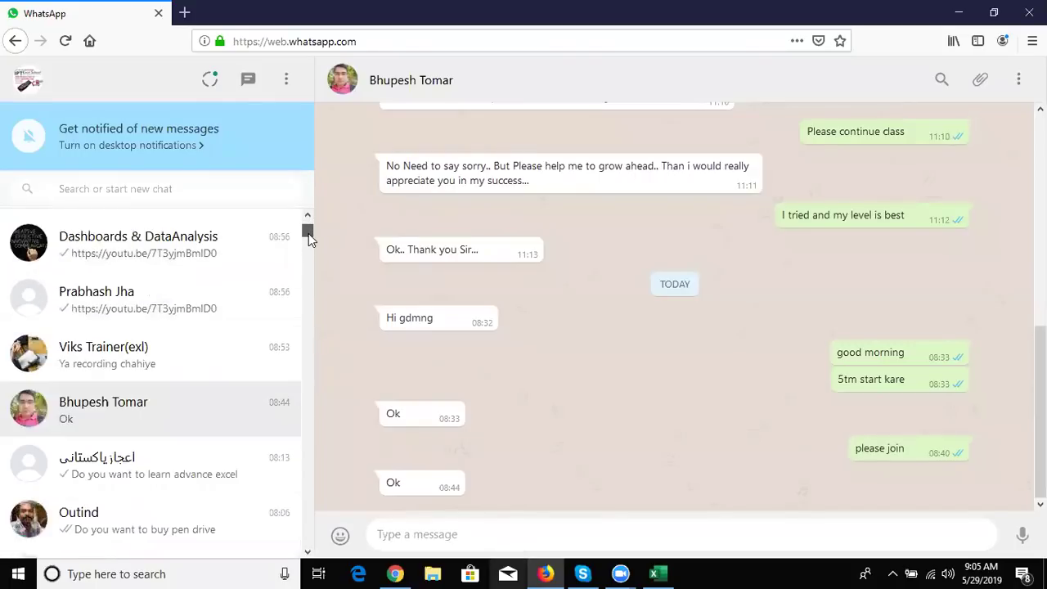
left_click(152, 435)
left_click(981, 82)
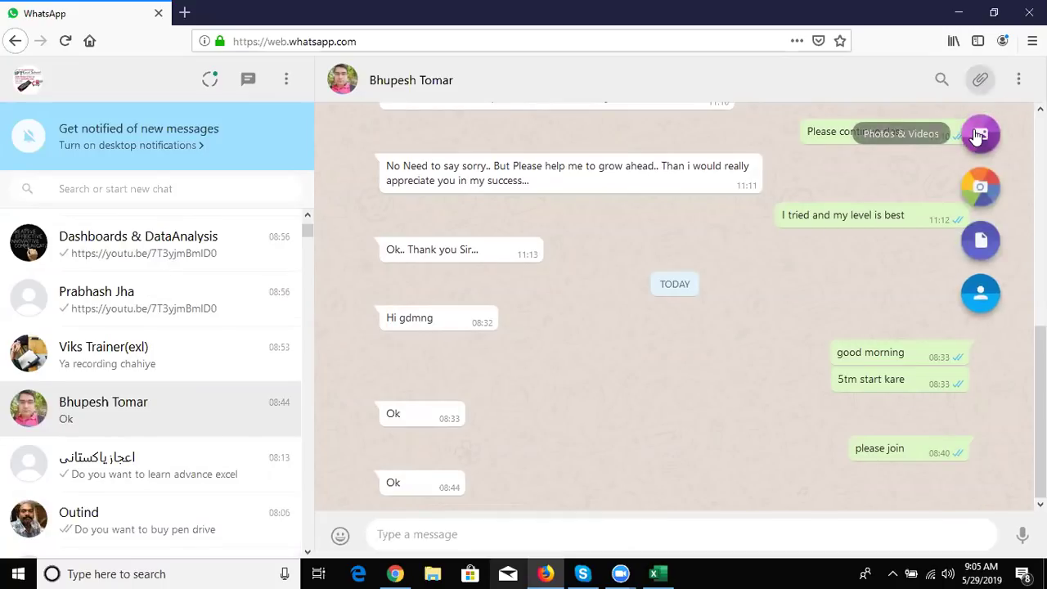
left_click(979, 243)
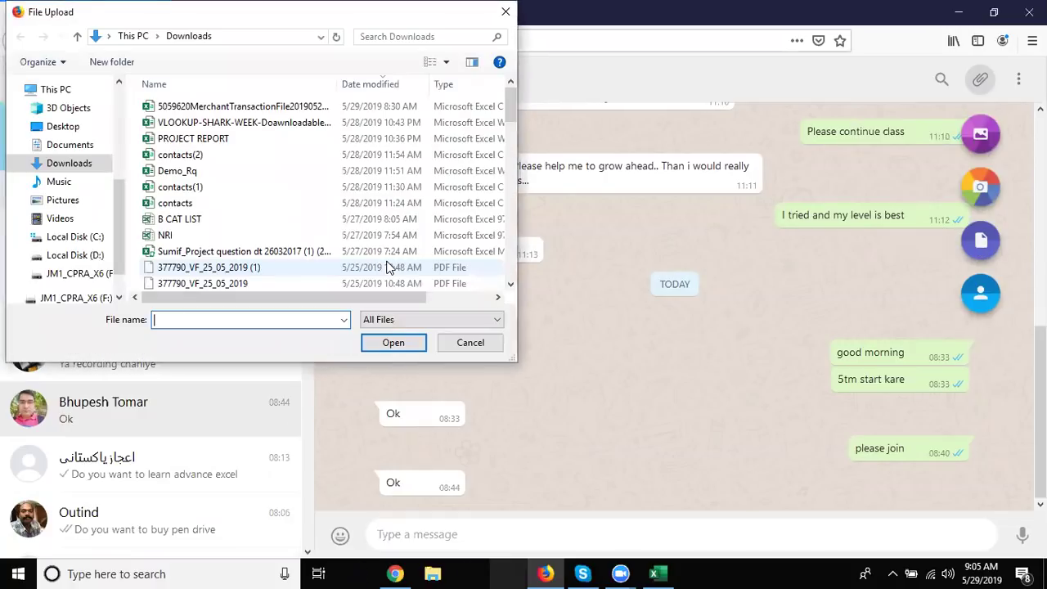
left_click(181, 124)
double_click(181, 124)
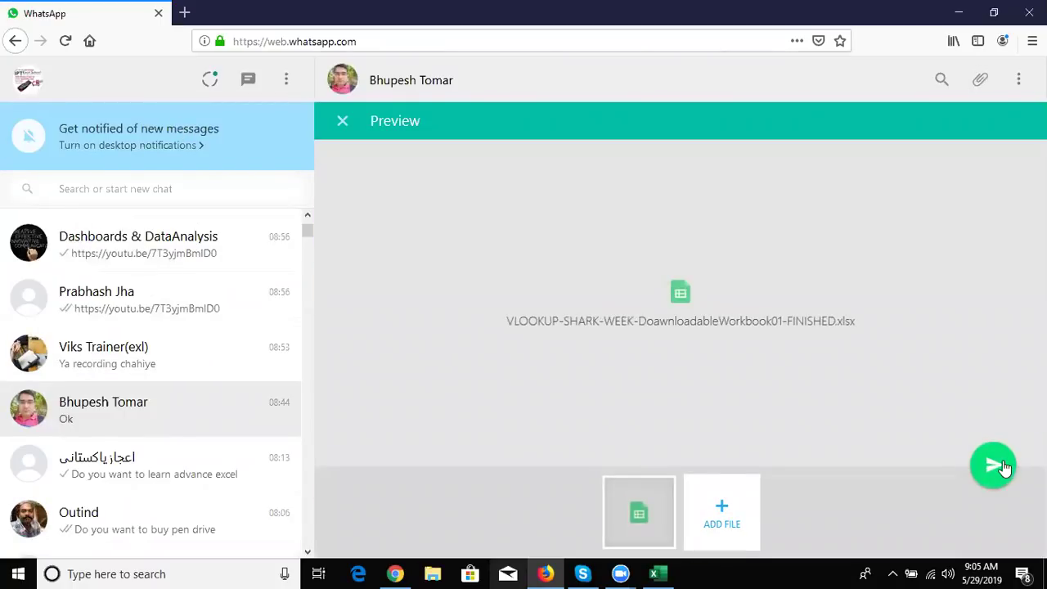
left_click(998, 464)
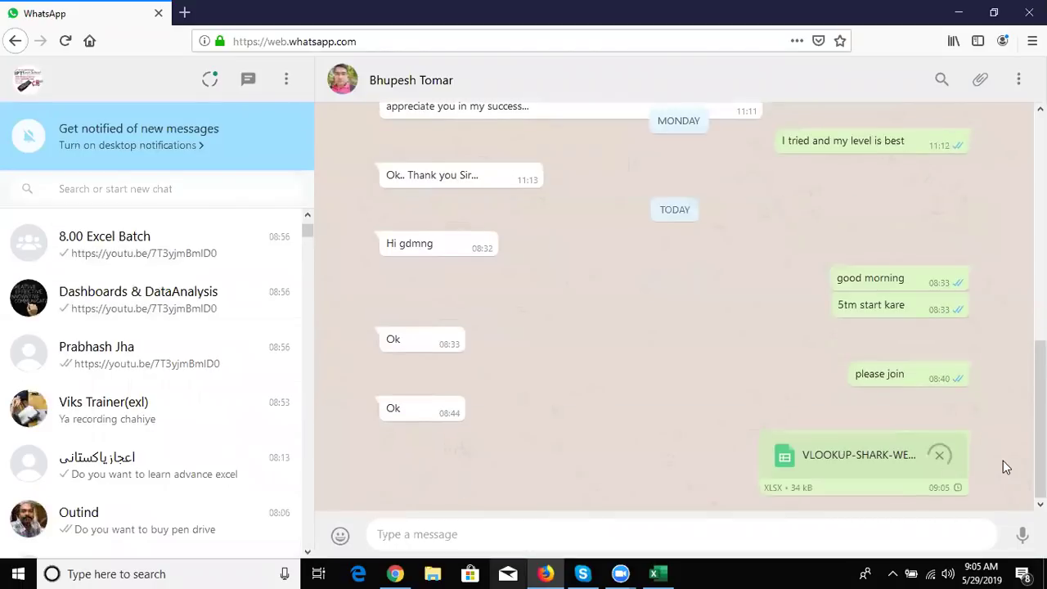
key("super+d")
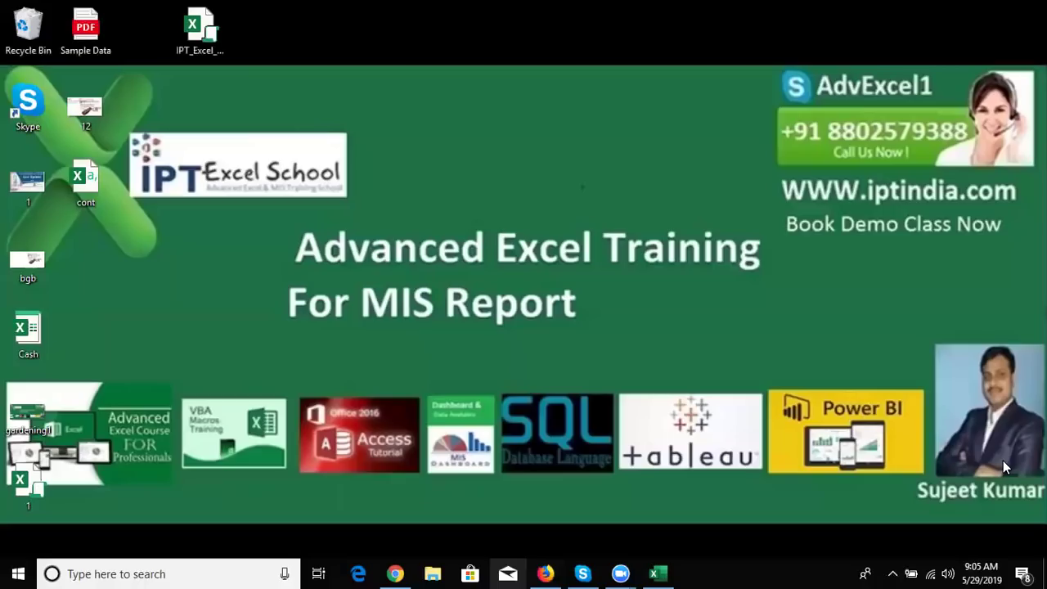